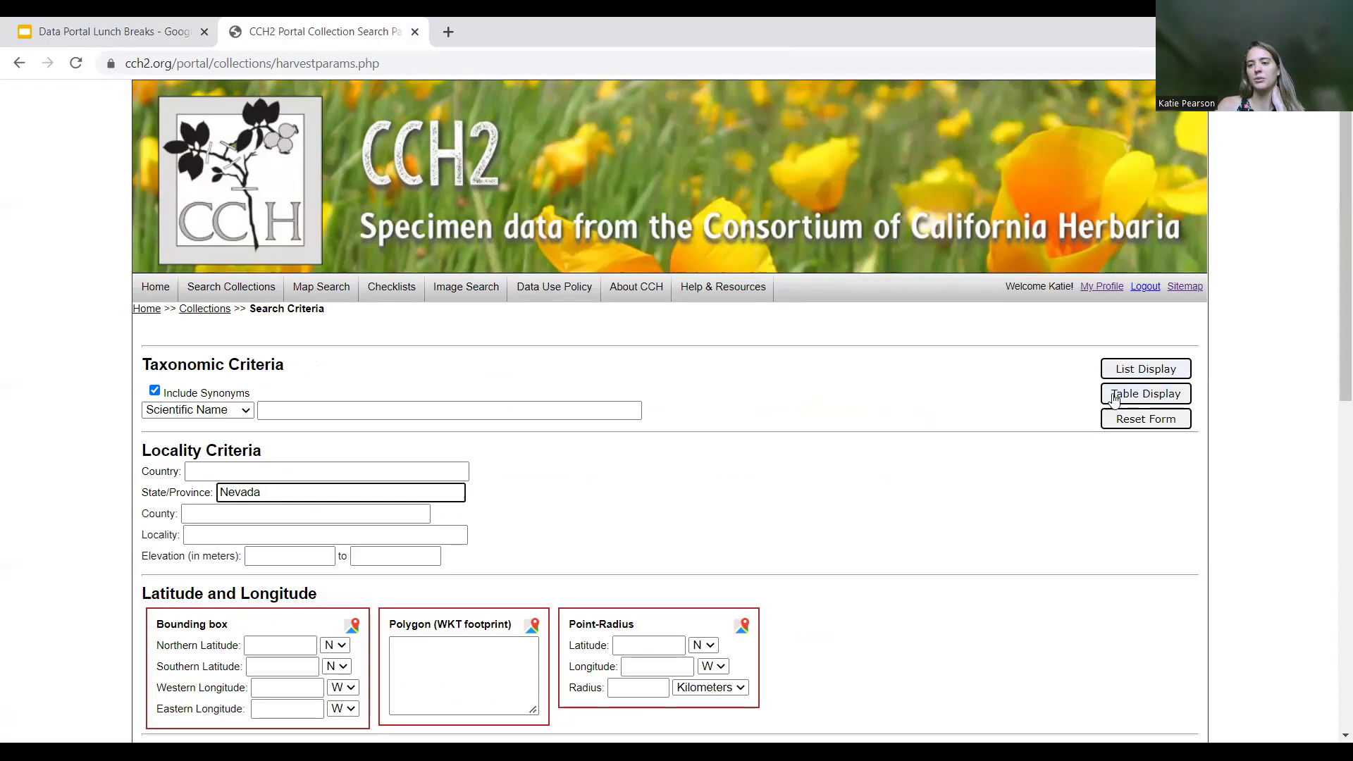
Show the Nevada specimen search results as a table, and return to the search criteria to show them as a list
{"action": "left_click", "coordinate": [1113, 396]}
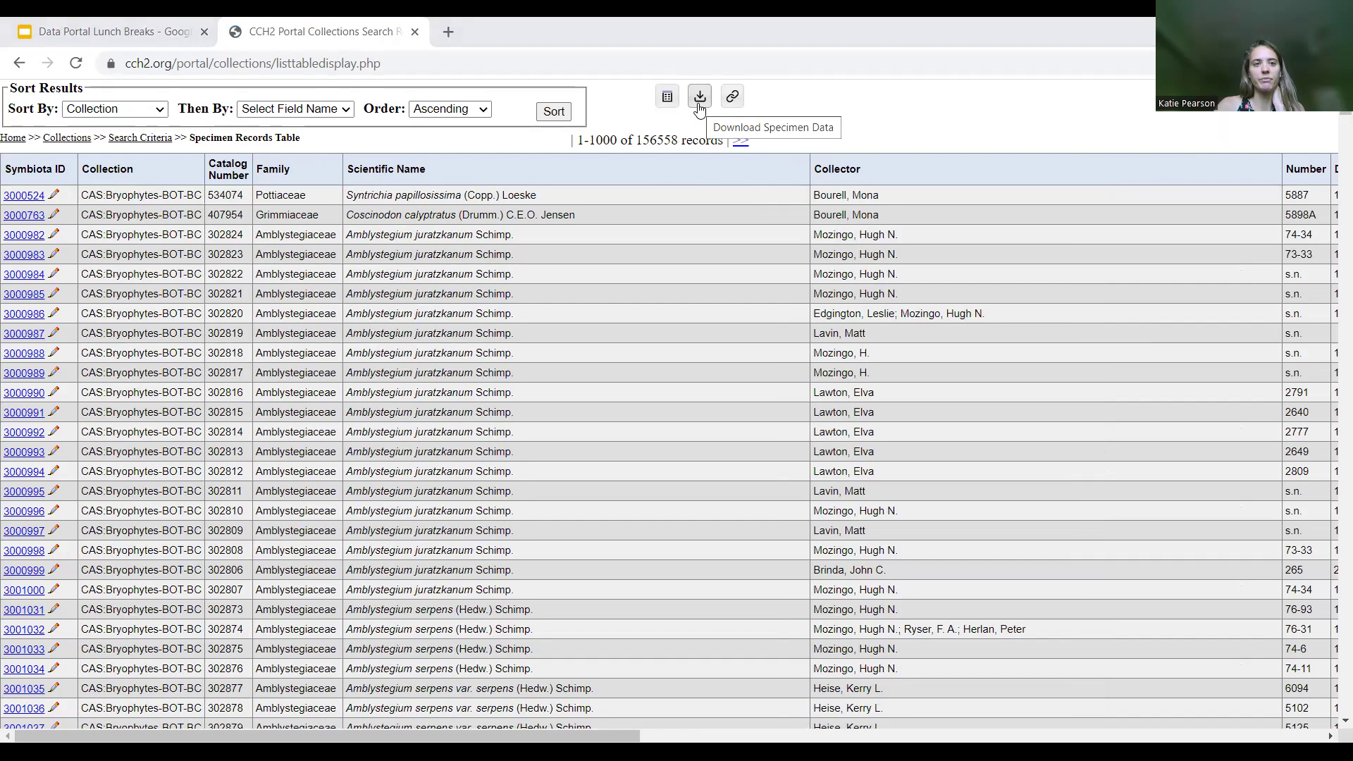
{"action": "left_click", "coordinate": [127, 140]}
{"action": "left_click", "coordinate": [1143, 378]}
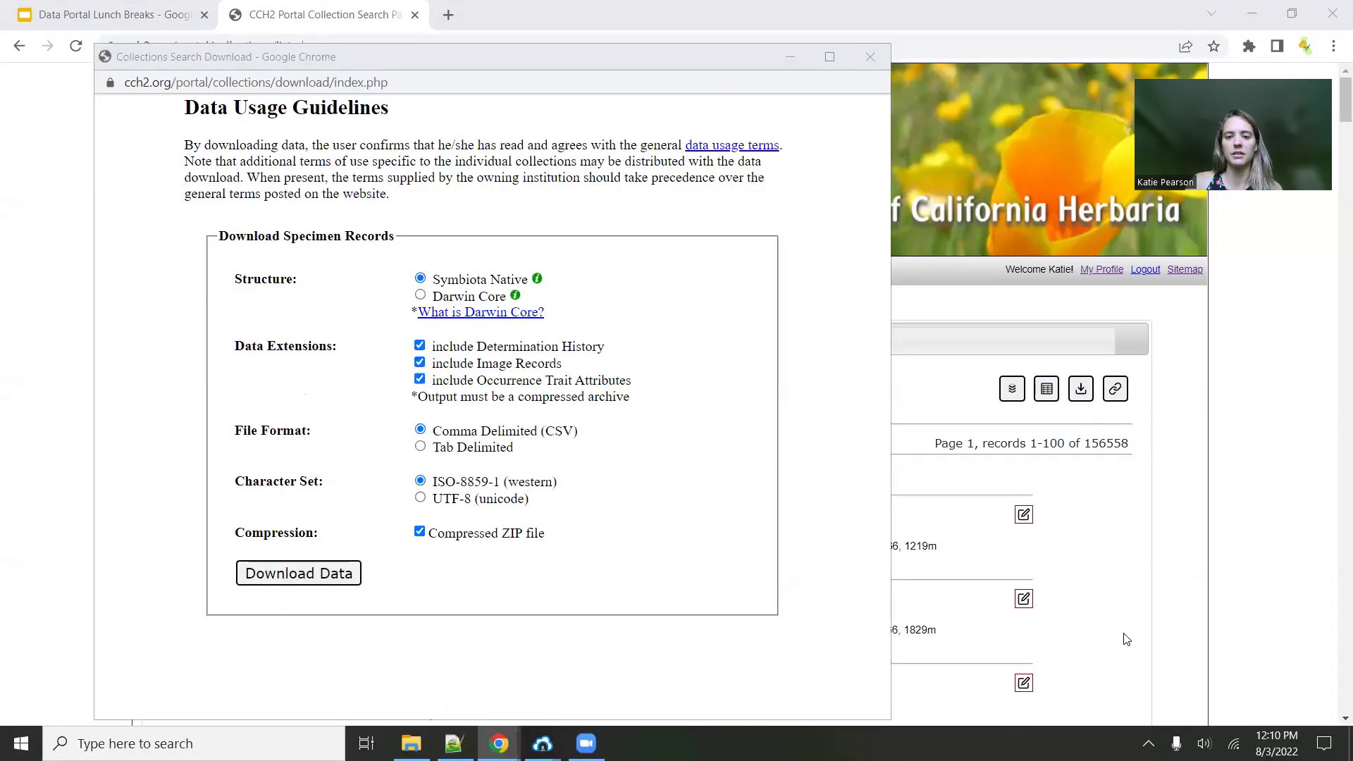
Reopen the specimen data download form for the Nevada search results and widen its window
{"action": "left_click", "coordinate": [850, 59]}
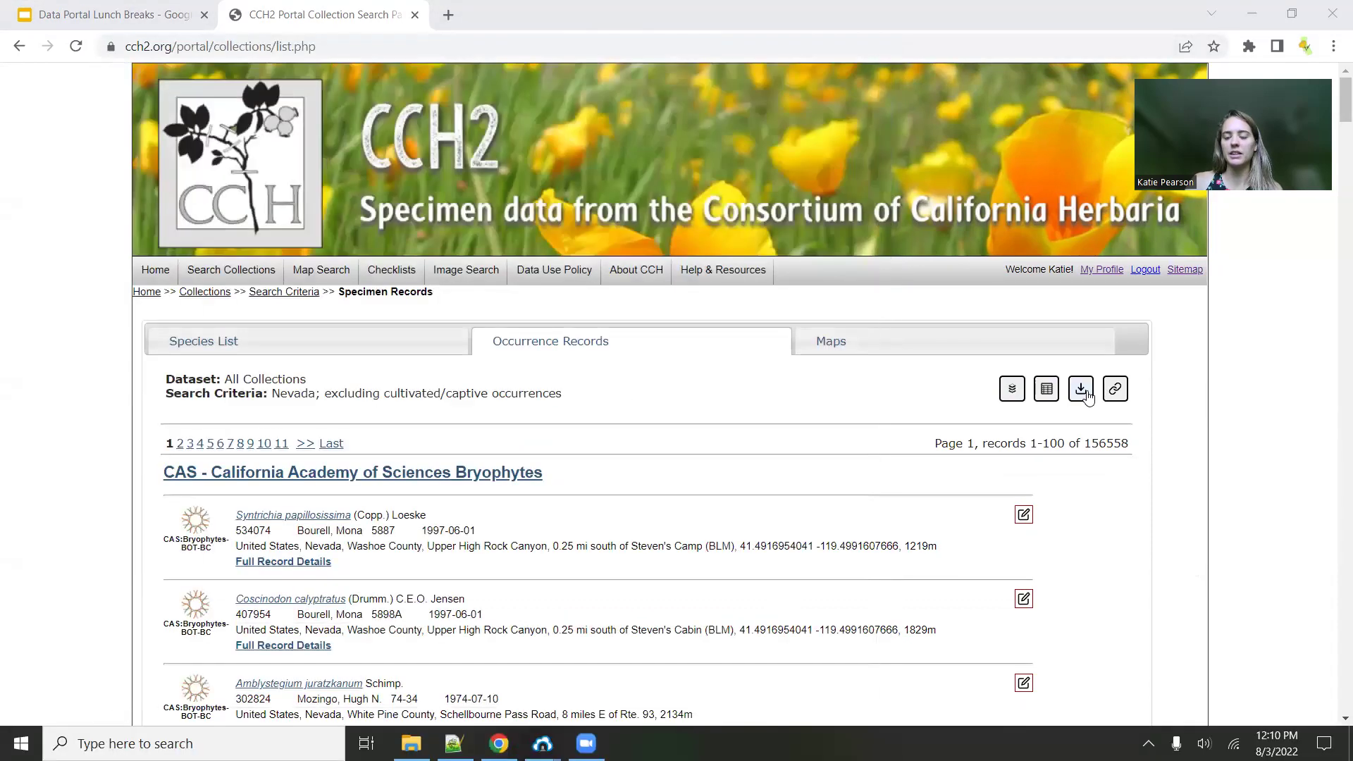
{"action": "left_click", "coordinate": [1082, 390]}
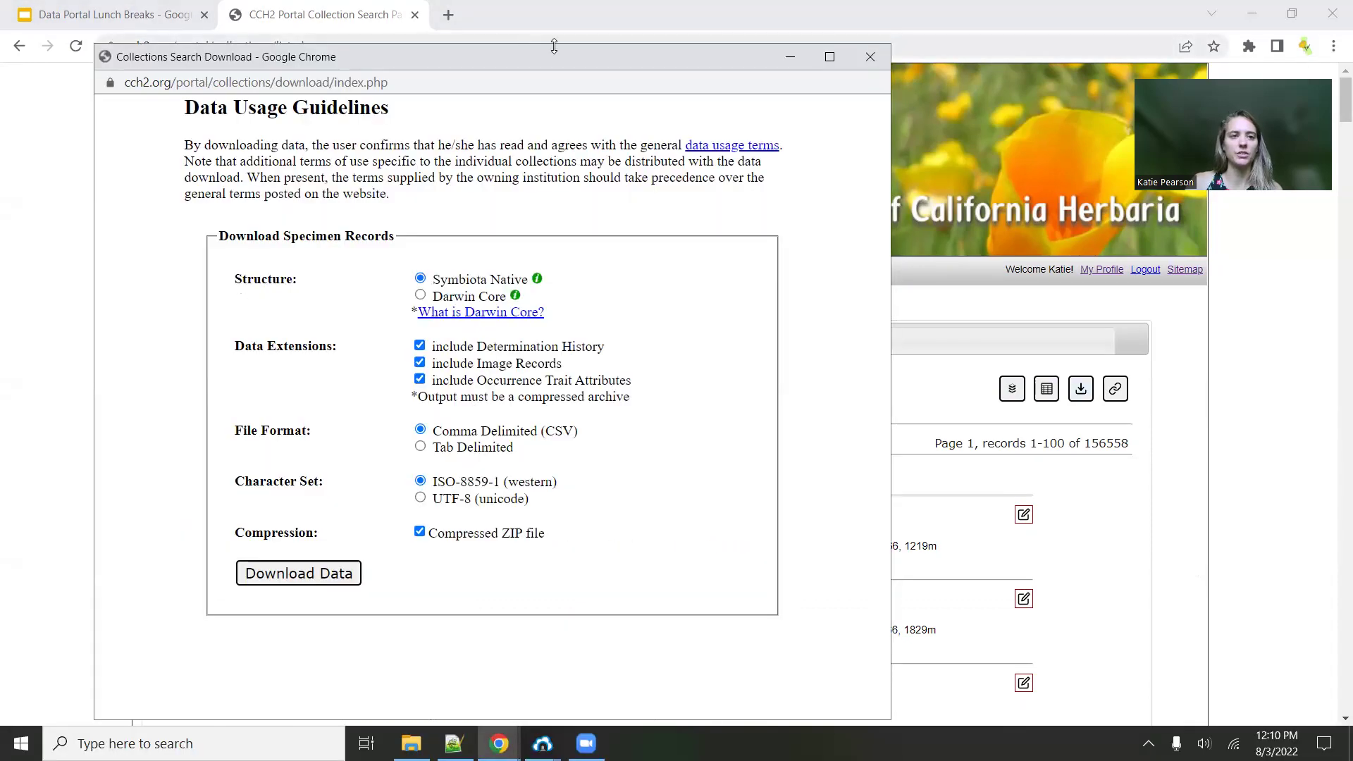
{"action": "left_click_drag", "start_coordinate": [894, 356], "coordinate": [1039, 360]}
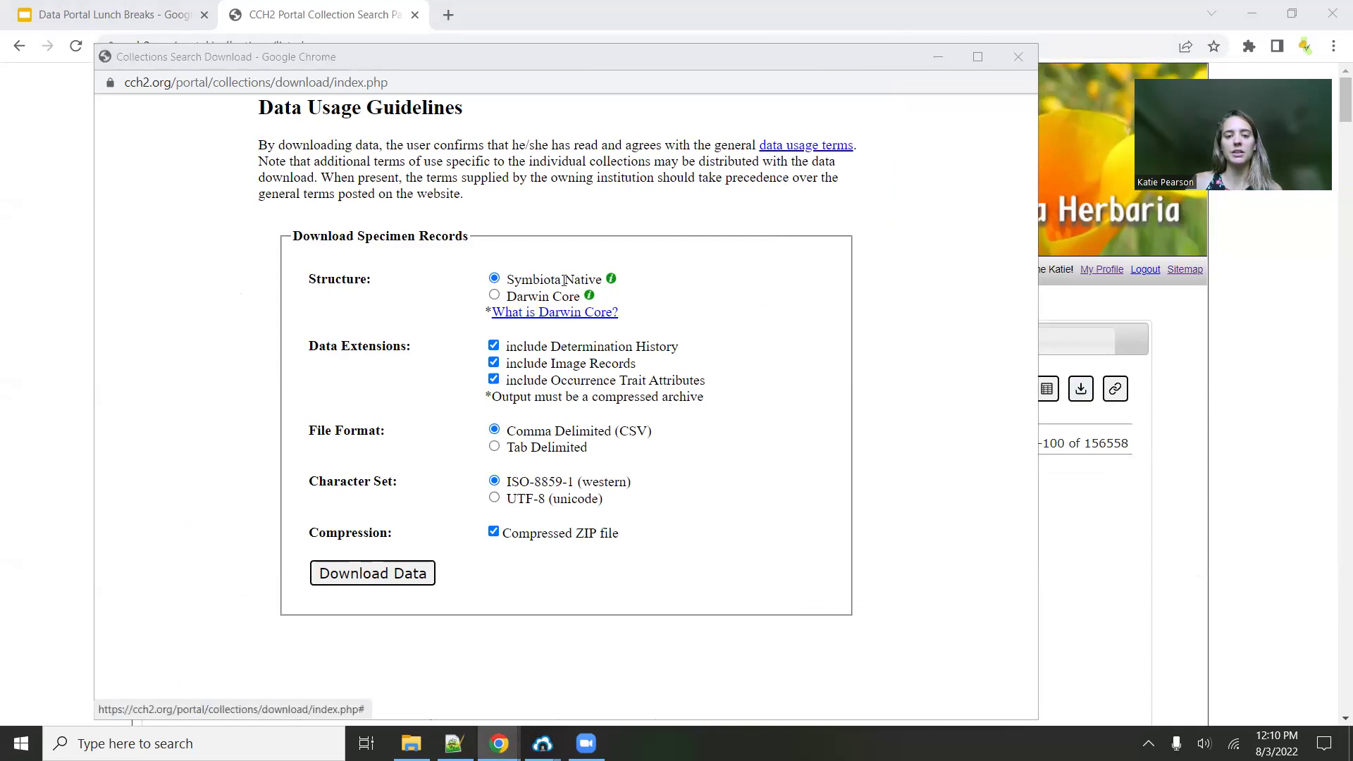
Switch the download structure to Darwin Core, and return it to Symbiota Native
{"action": "left_click_drag", "start_coordinate": [506, 280], "coordinate": [608, 279]}
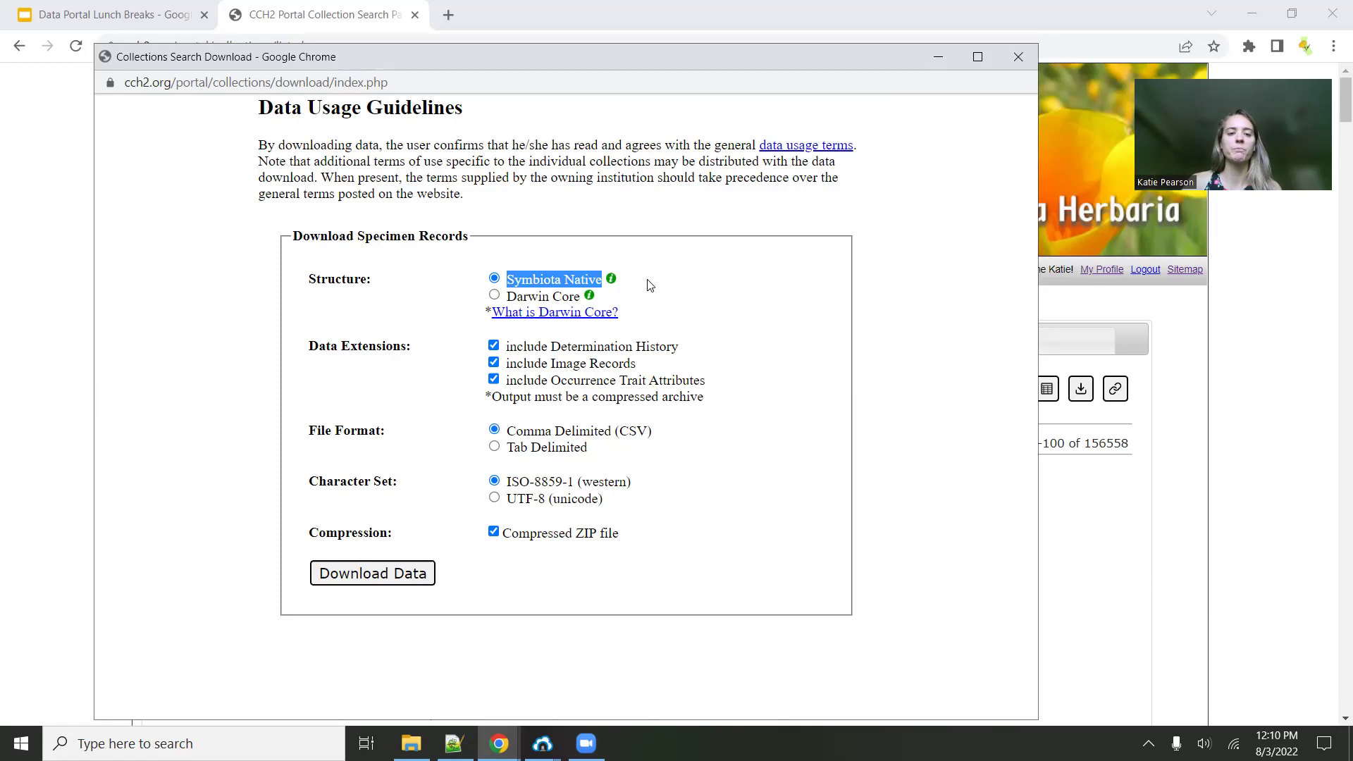
{"action": "left_click", "coordinate": [494, 294]}
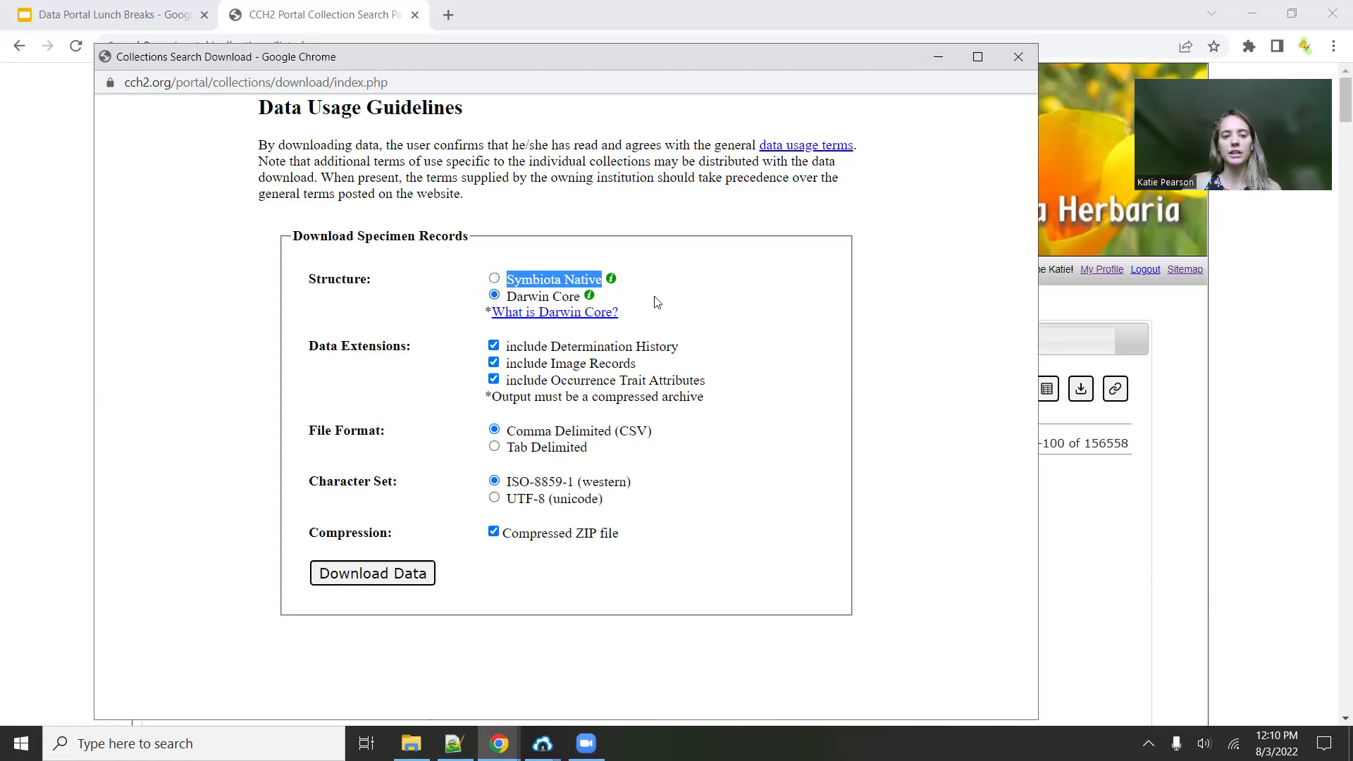
{"action": "left_click", "coordinate": [724, 334]}
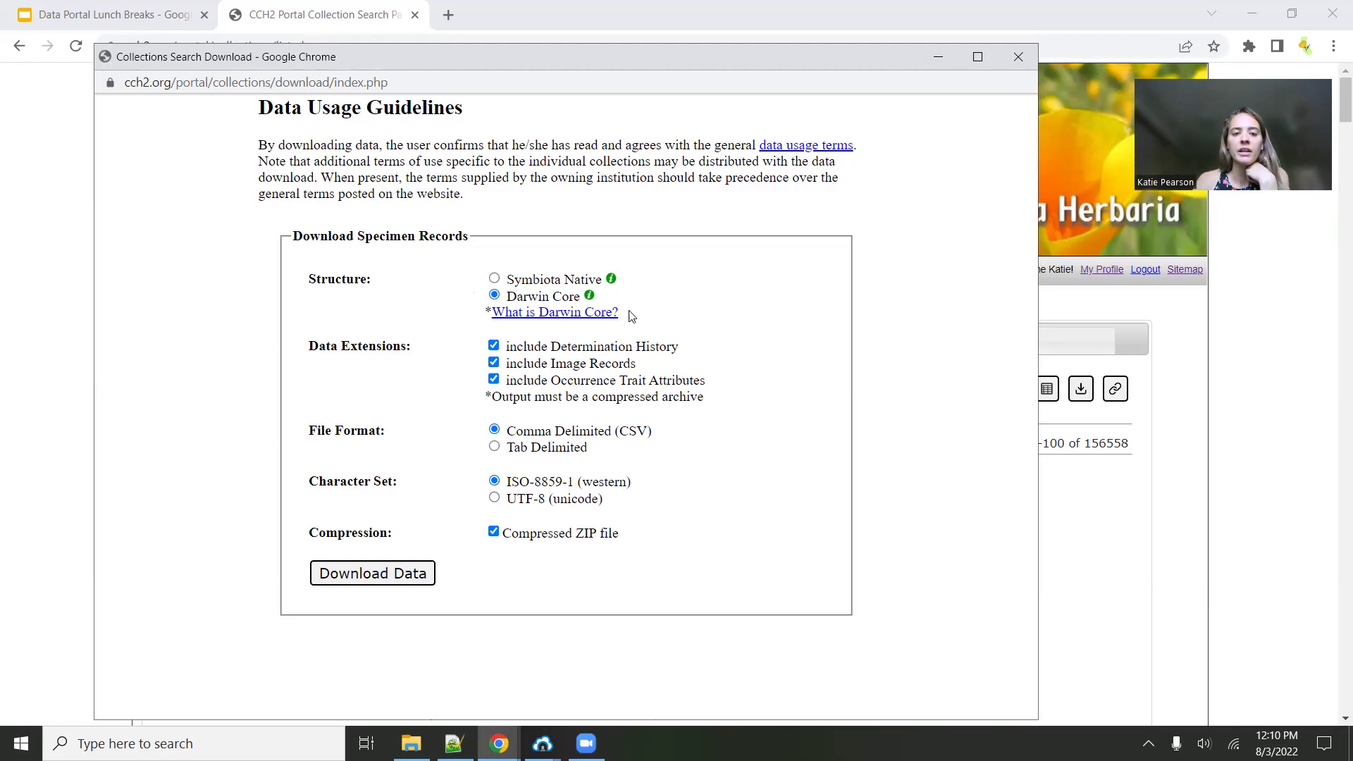
{"action": "left_click_drag", "start_coordinate": [509, 296], "coordinate": [586, 304]}
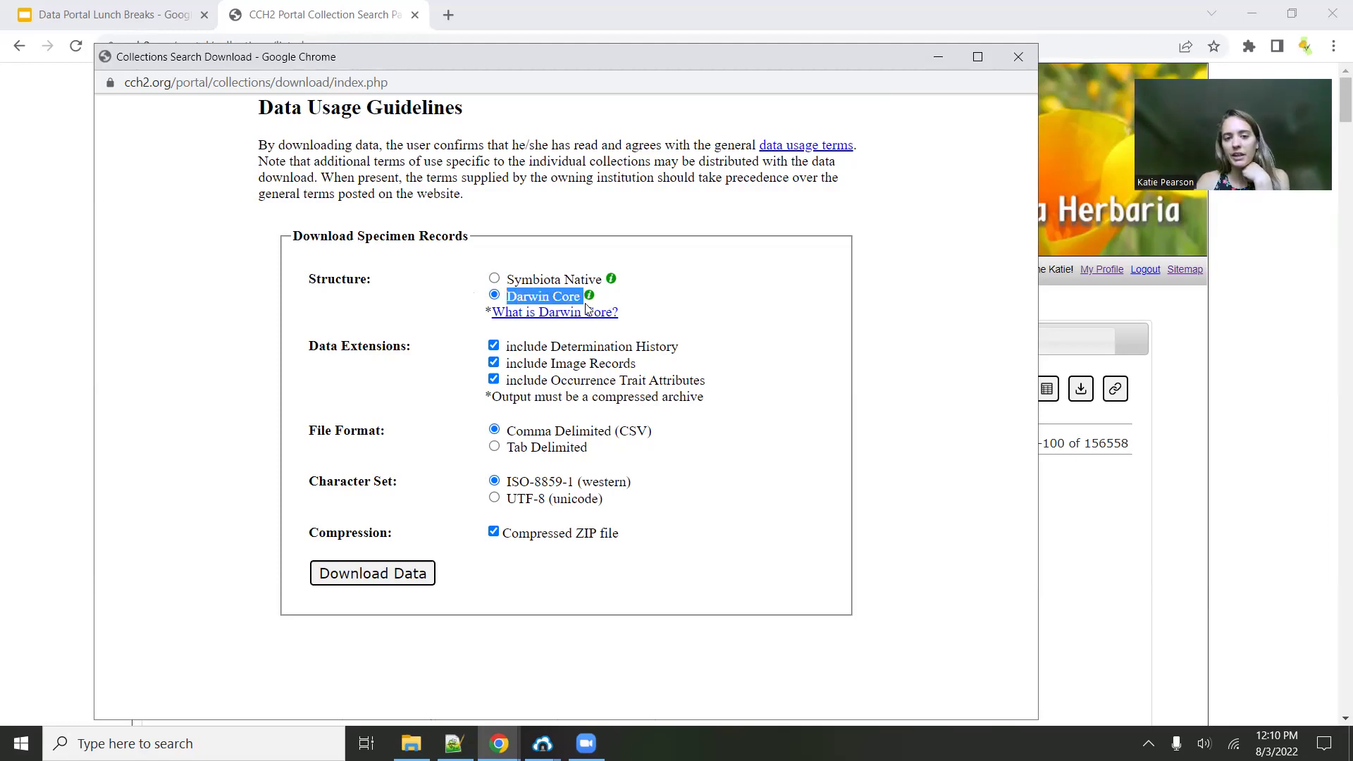
{"action": "left_click", "coordinate": [637, 304]}
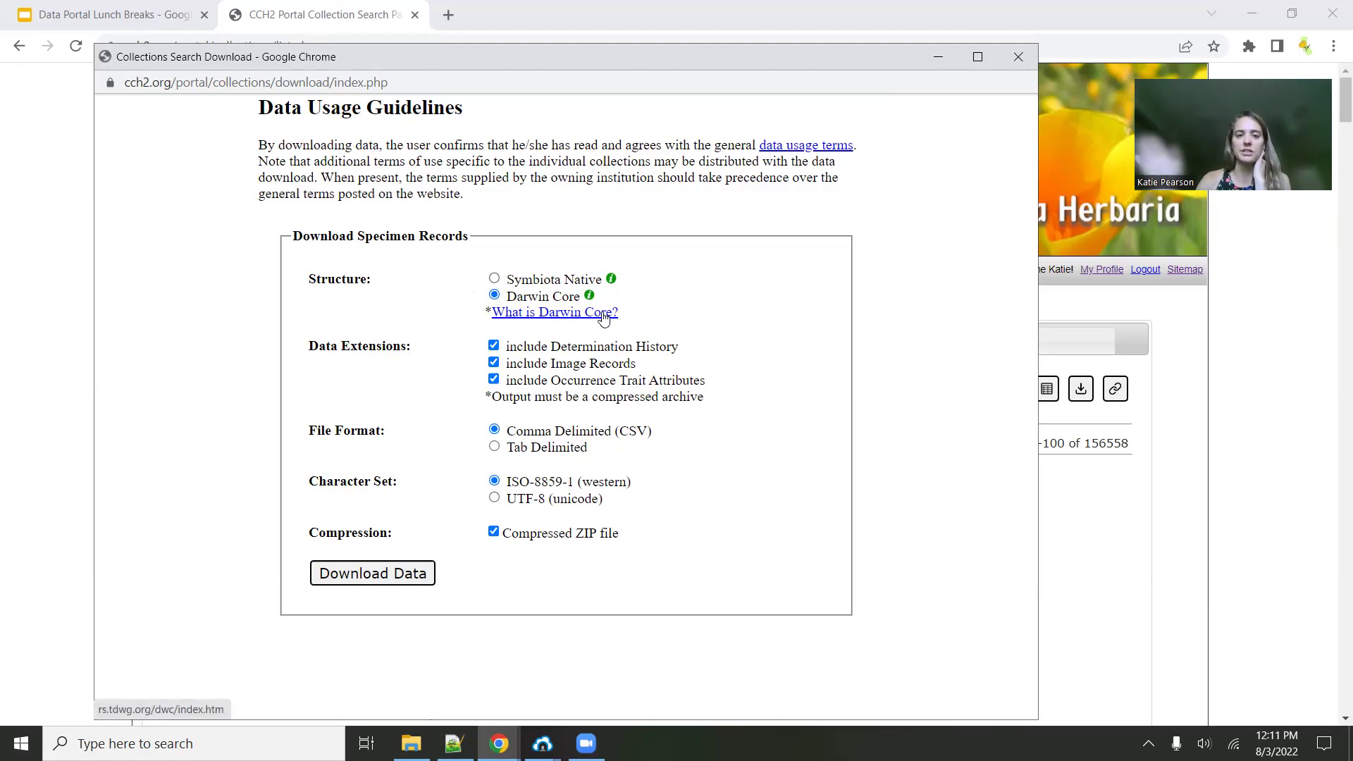
{"action": "left_click", "coordinate": [497, 276]}
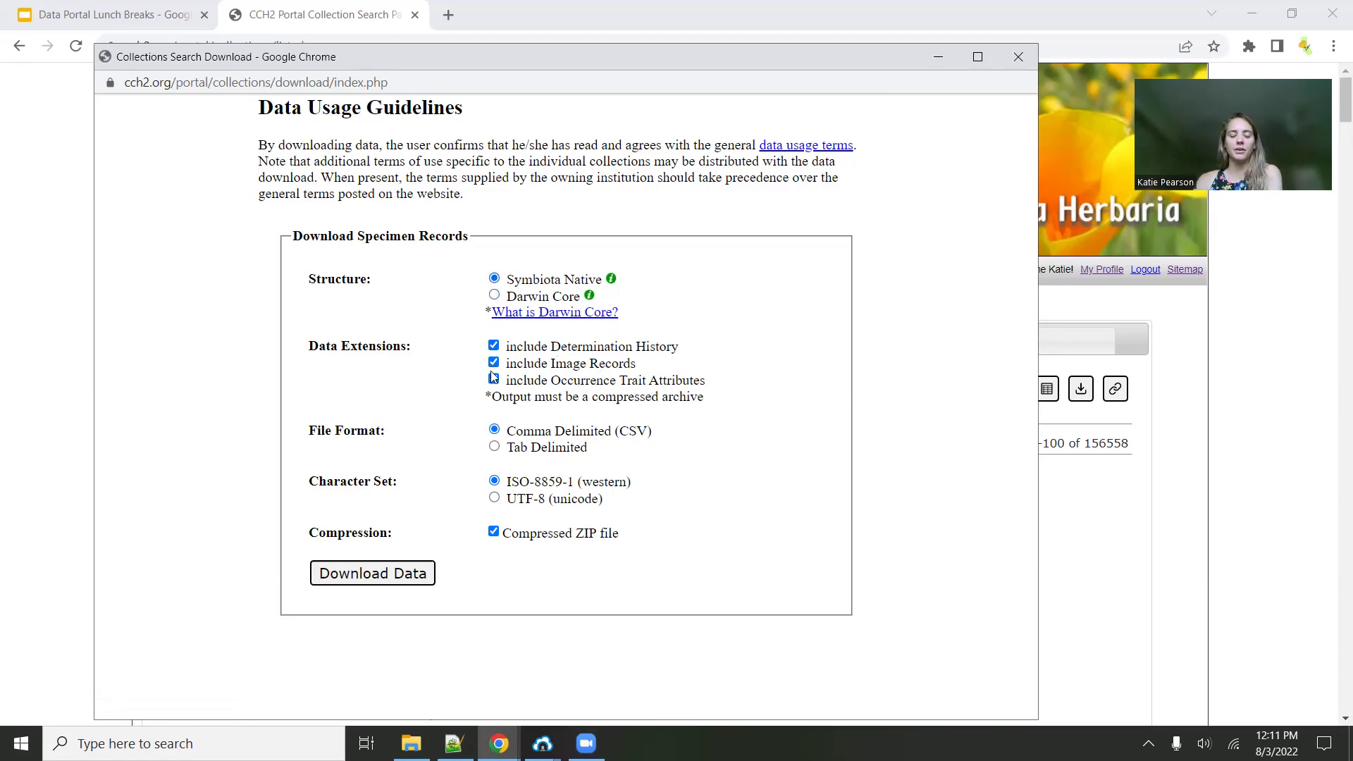
Review the data extension and file format options, and set the download's character set to UTF-8 (unicode)
{"action": "left_click_drag", "start_coordinate": [507, 348], "coordinate": [700, 357]}
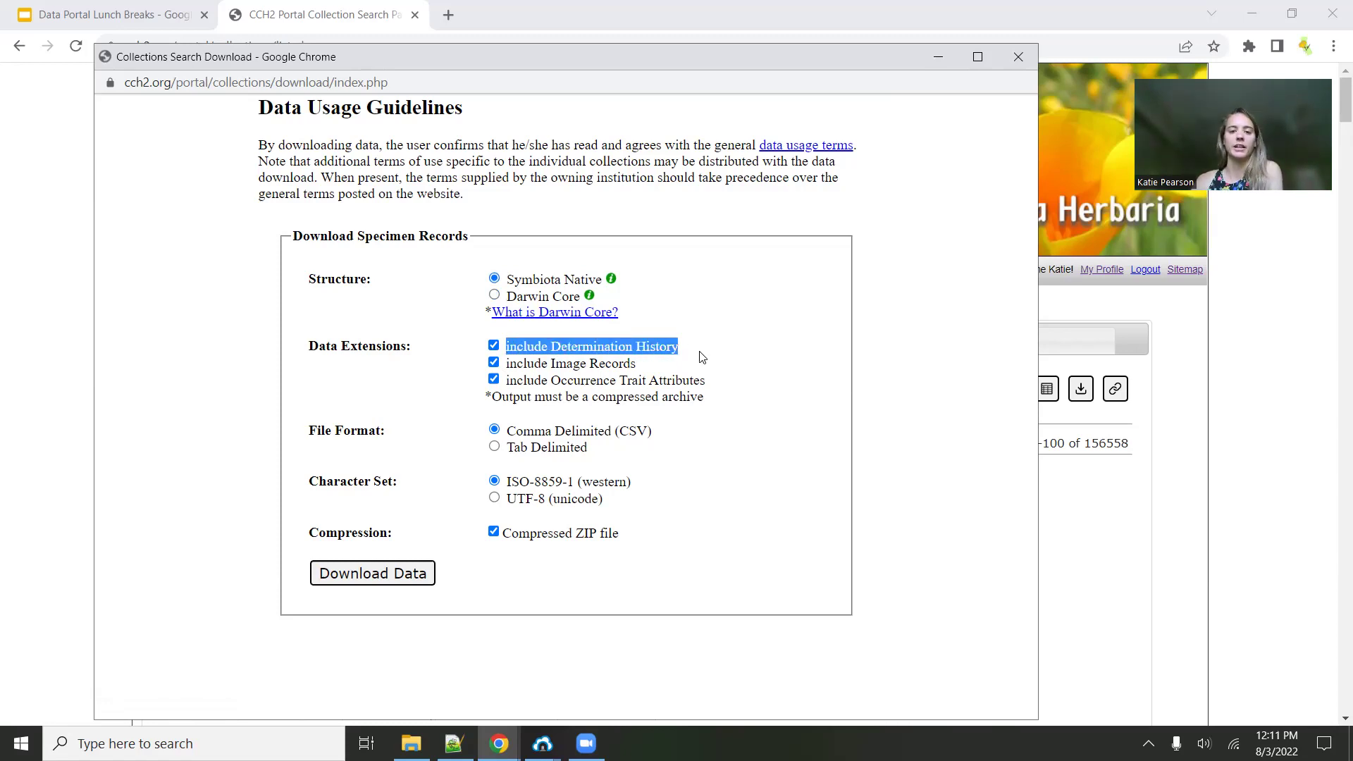
{"action": "left_click_drag", "start_coordinate": [503, 364], "coordinate": [637, 365]}
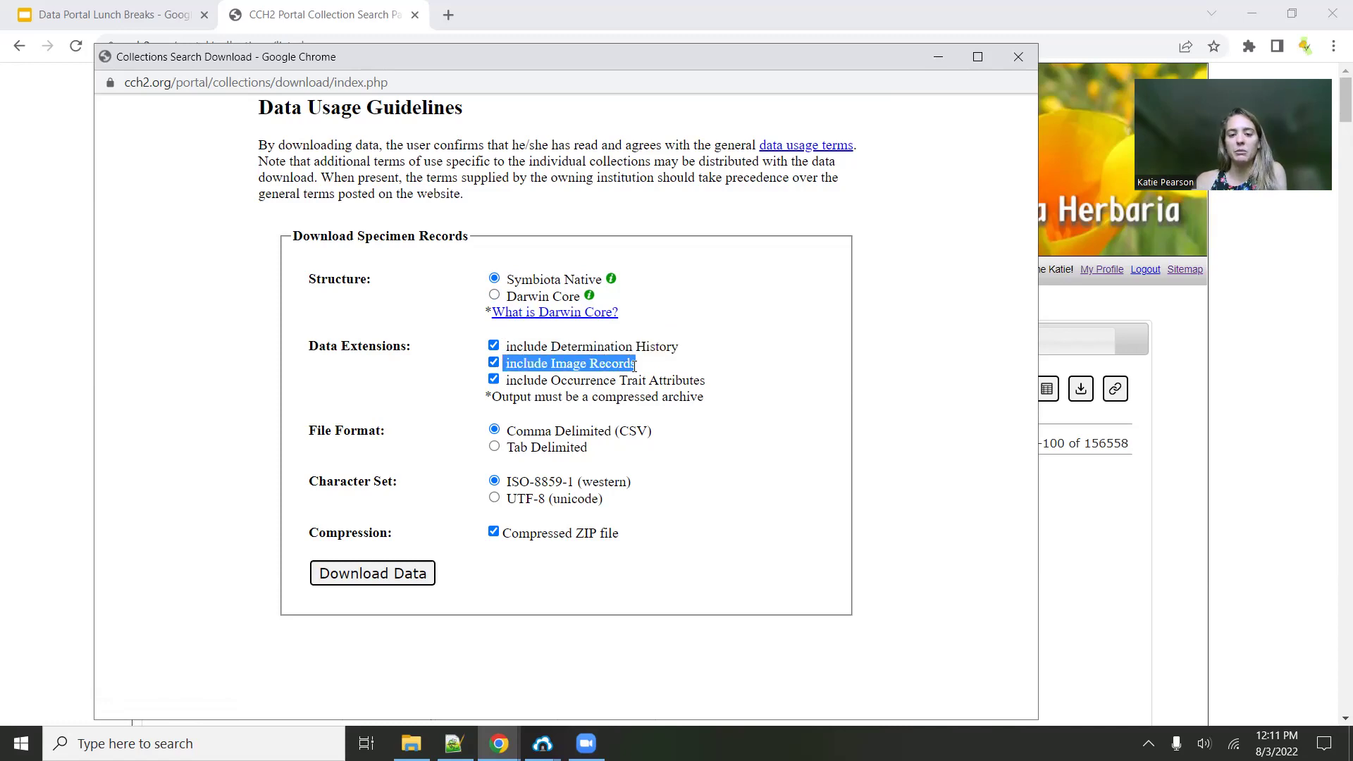
{"action": "left_click", "coordinate": [643, 368]}
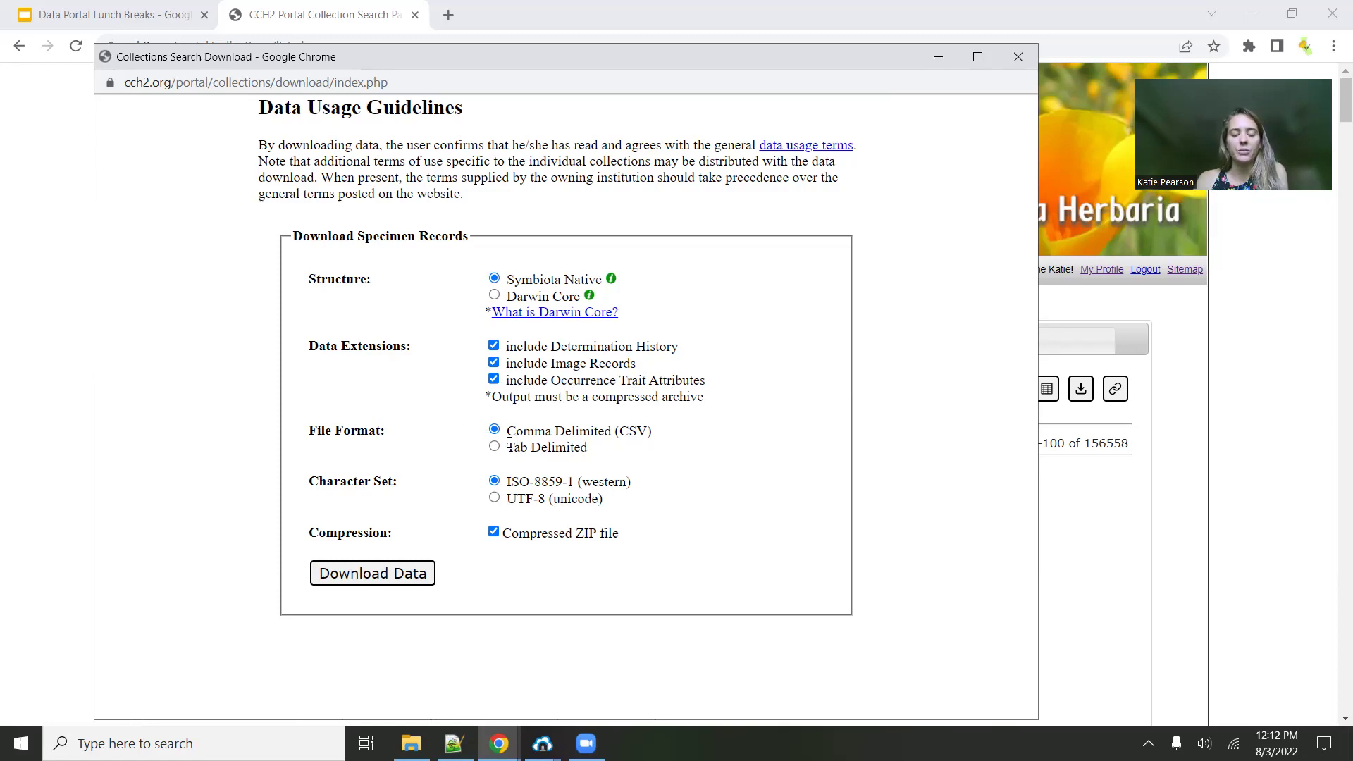
{"action": "left_click_drag", "start_coordinate": [505, 430], "coordinate": [655, 434]}
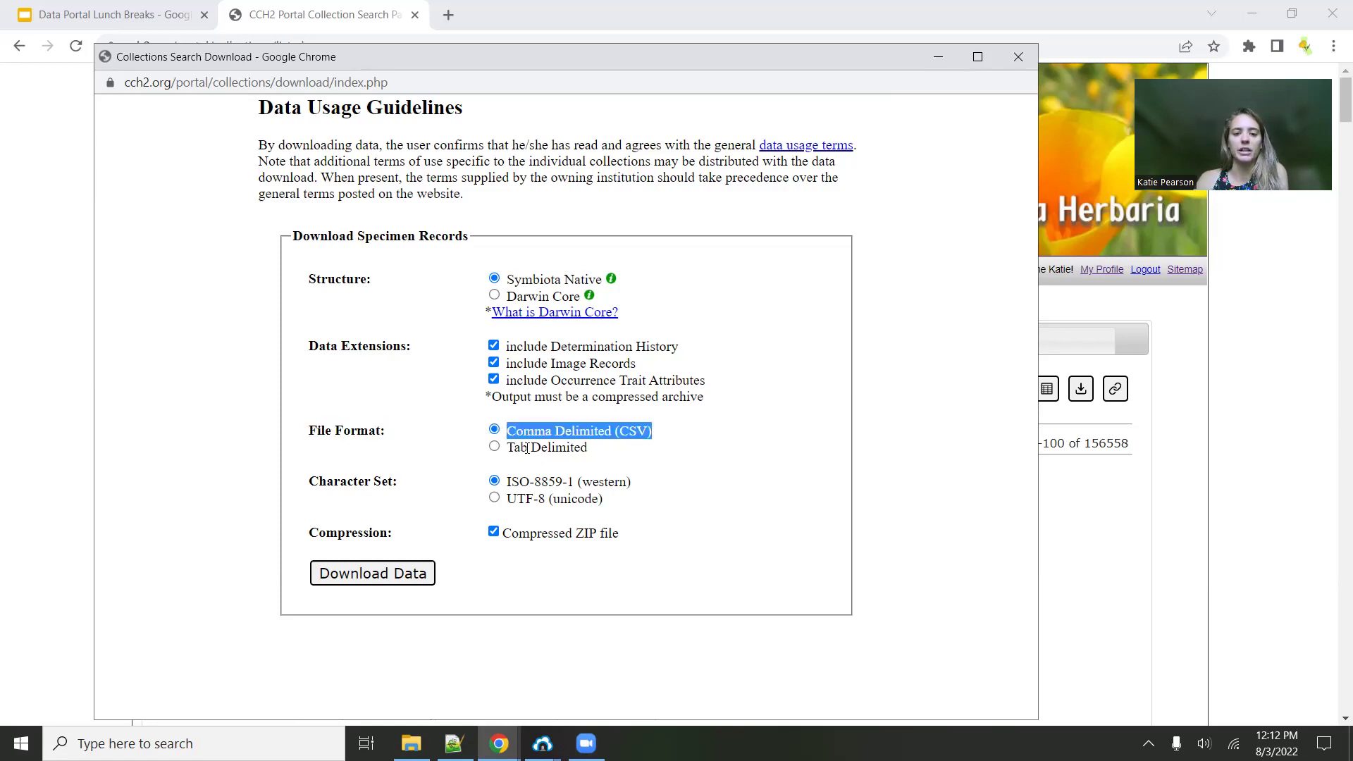
{"action": "left_click", "coordinate": [598, 452]}
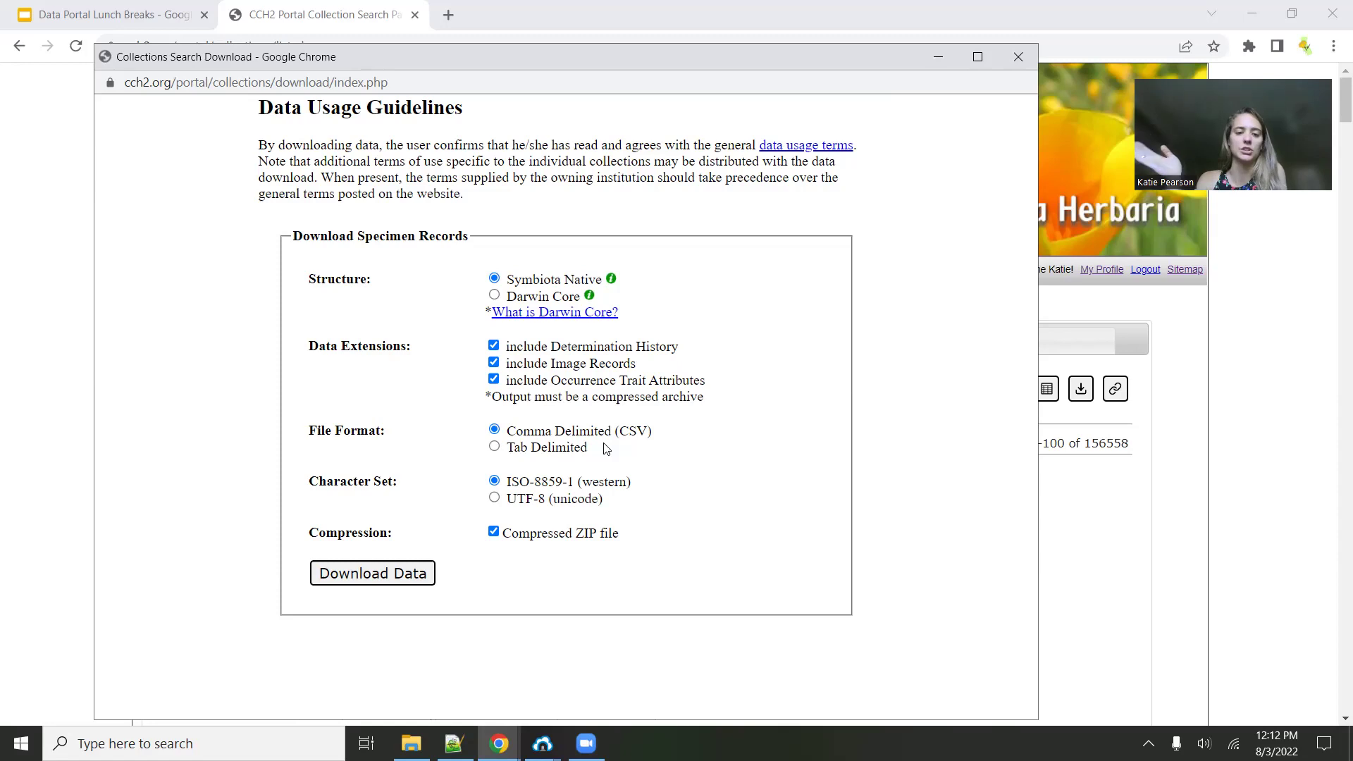
{"action": "left_click", "coordinate": [495, 498]}
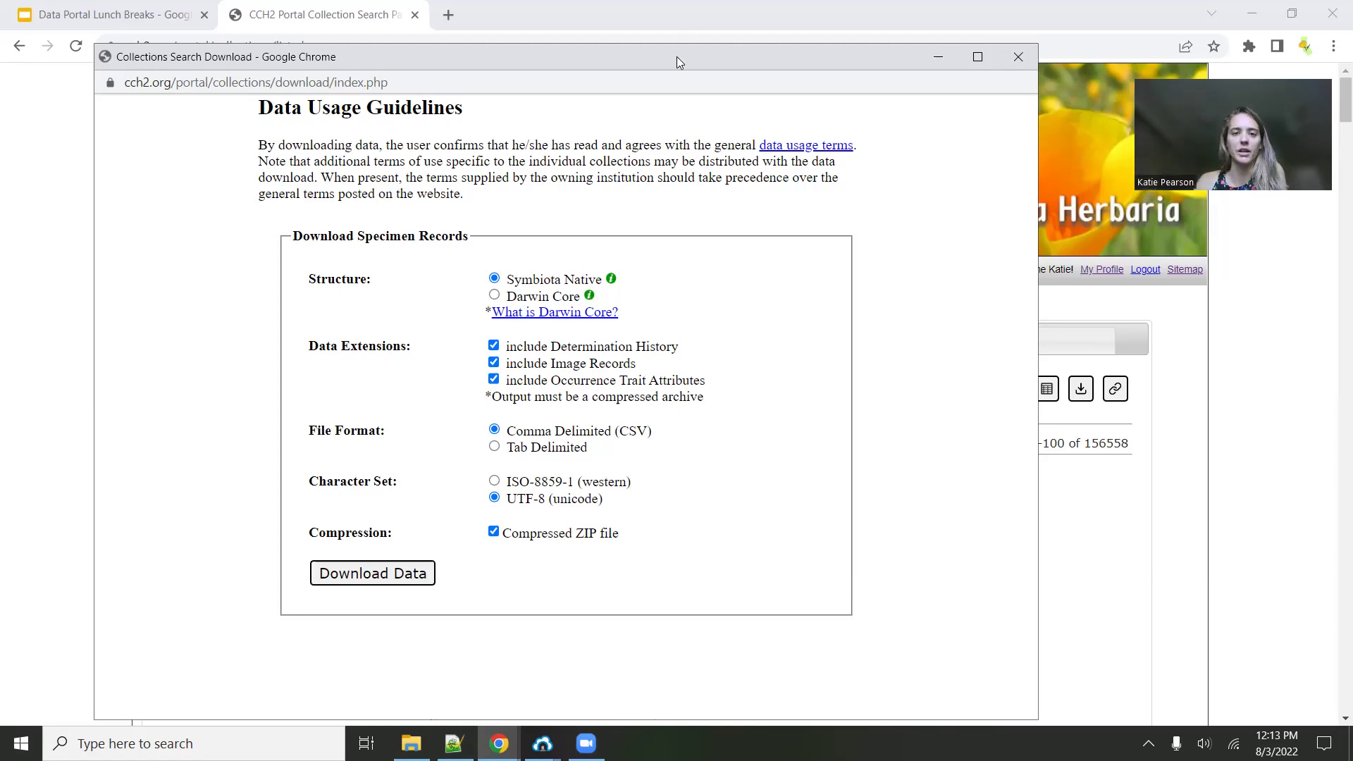
Exclude determination history, image records and occurrence trait attributes, turn off ZIP compression, and close the download form without downloading
{"action": "left_click_drag", "start_coordinate": [677, 56], "coordinate": [685, 33]}
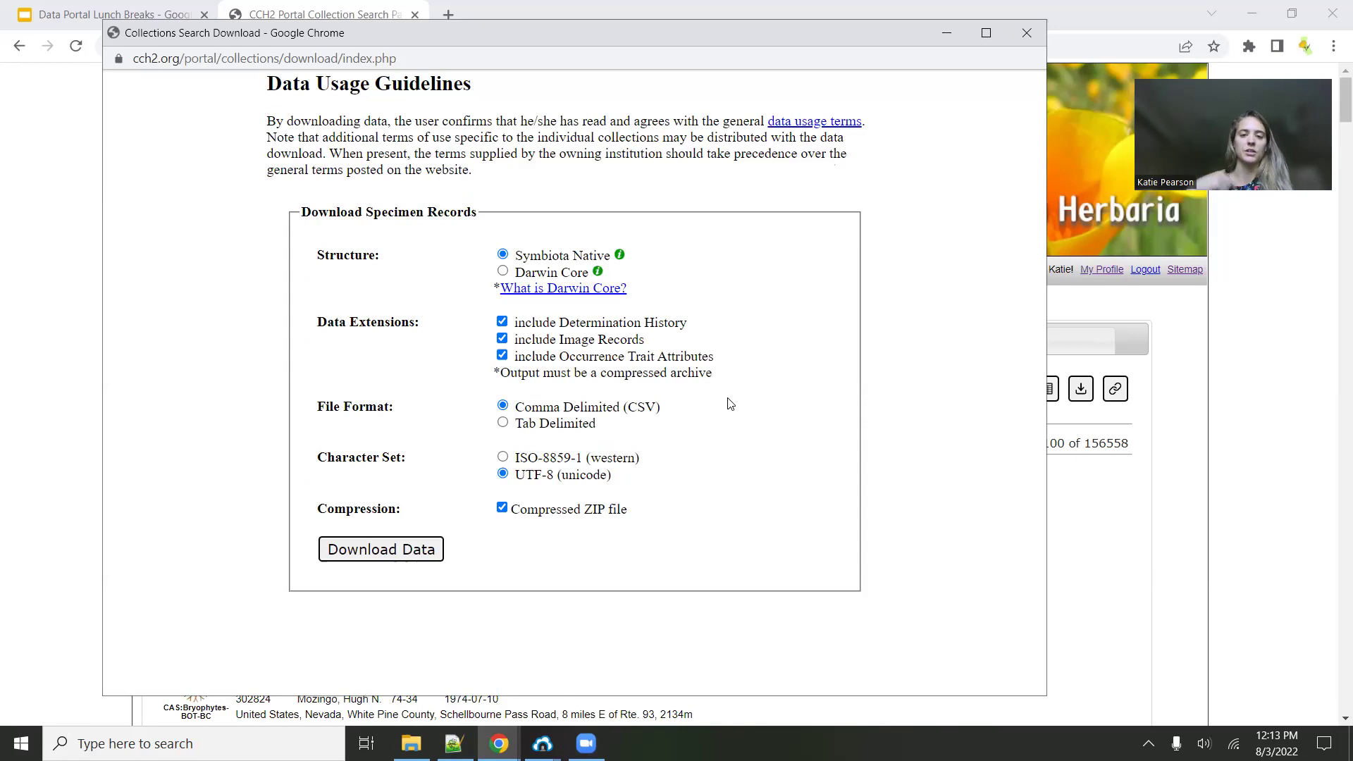
{"action": "left_click", "coordinate": [503, 321]}
{"action": "left_click", "coordinate": [502, 356]}
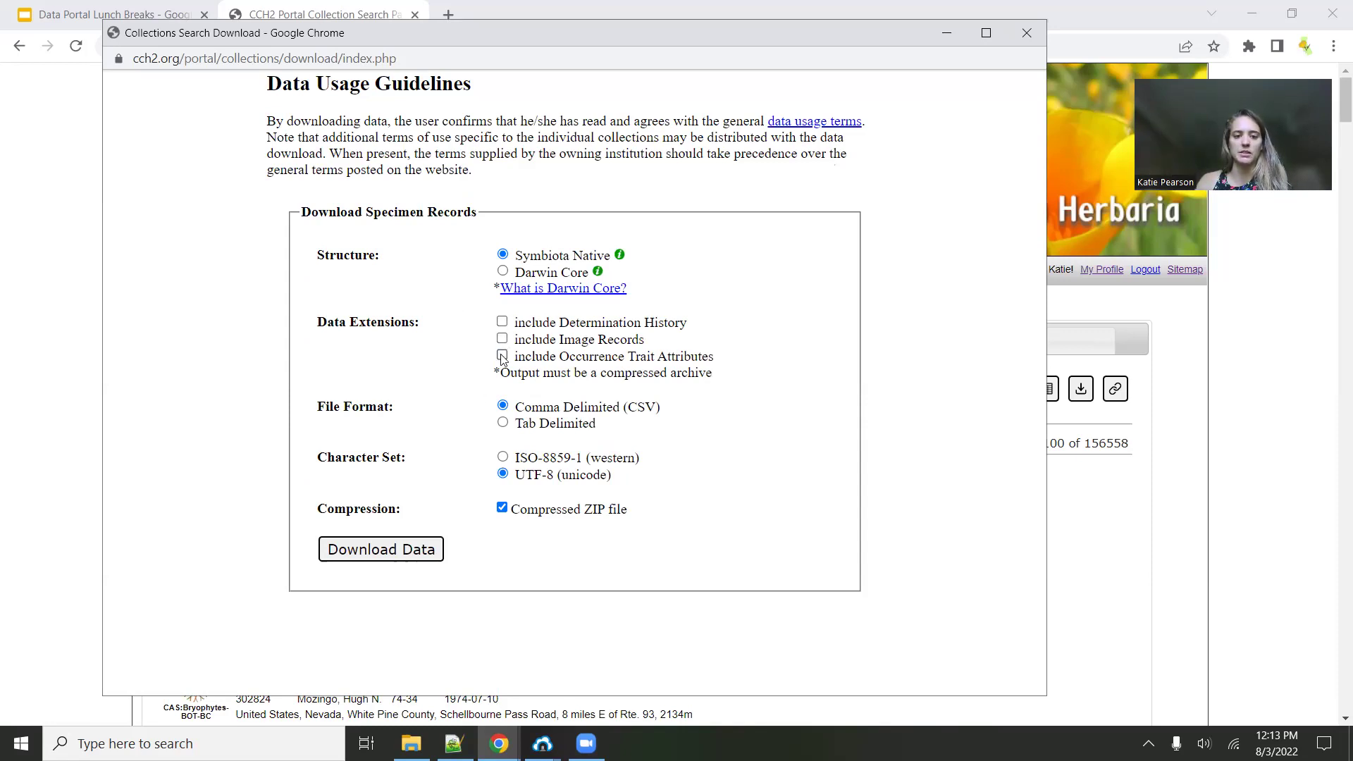
{"action": "left_click", "coordinate": [502, 507]}
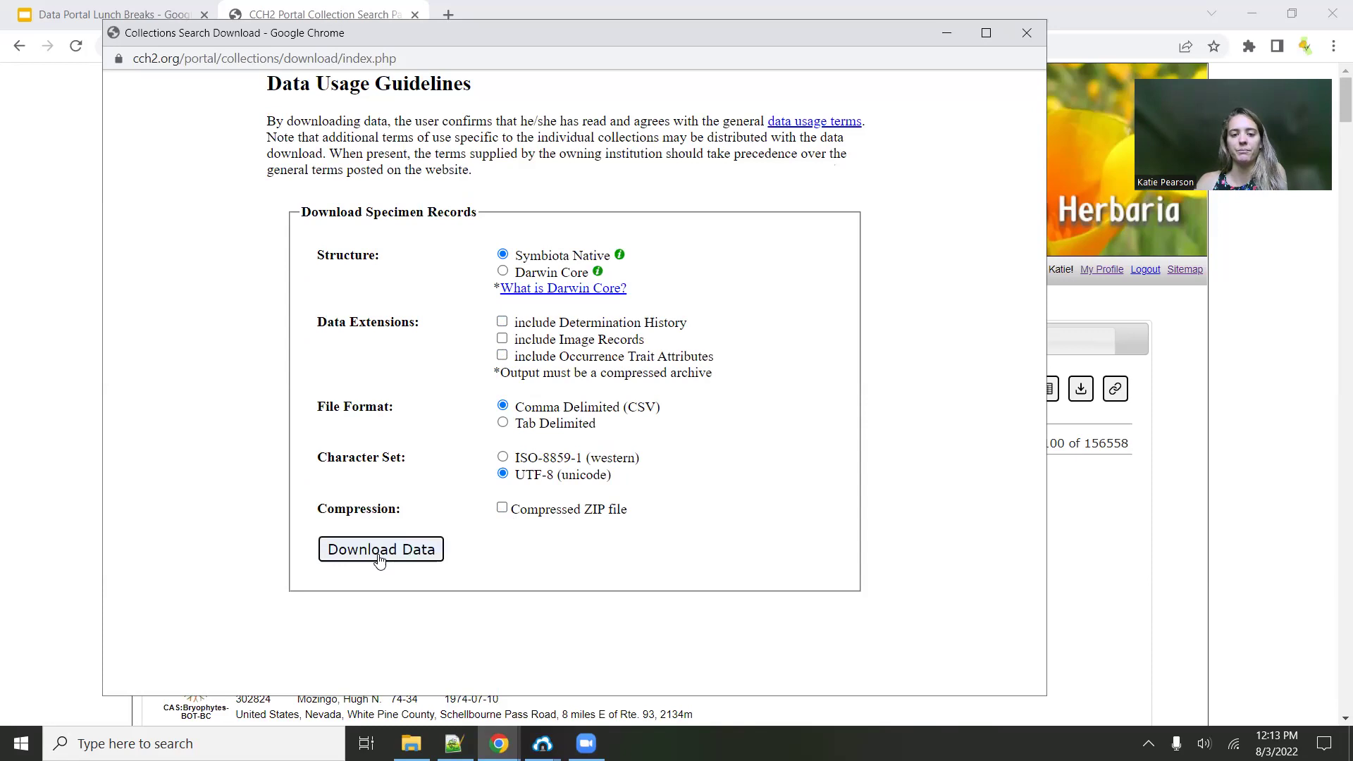
{"action": "left_click", "coordinate": [1026, 33]}
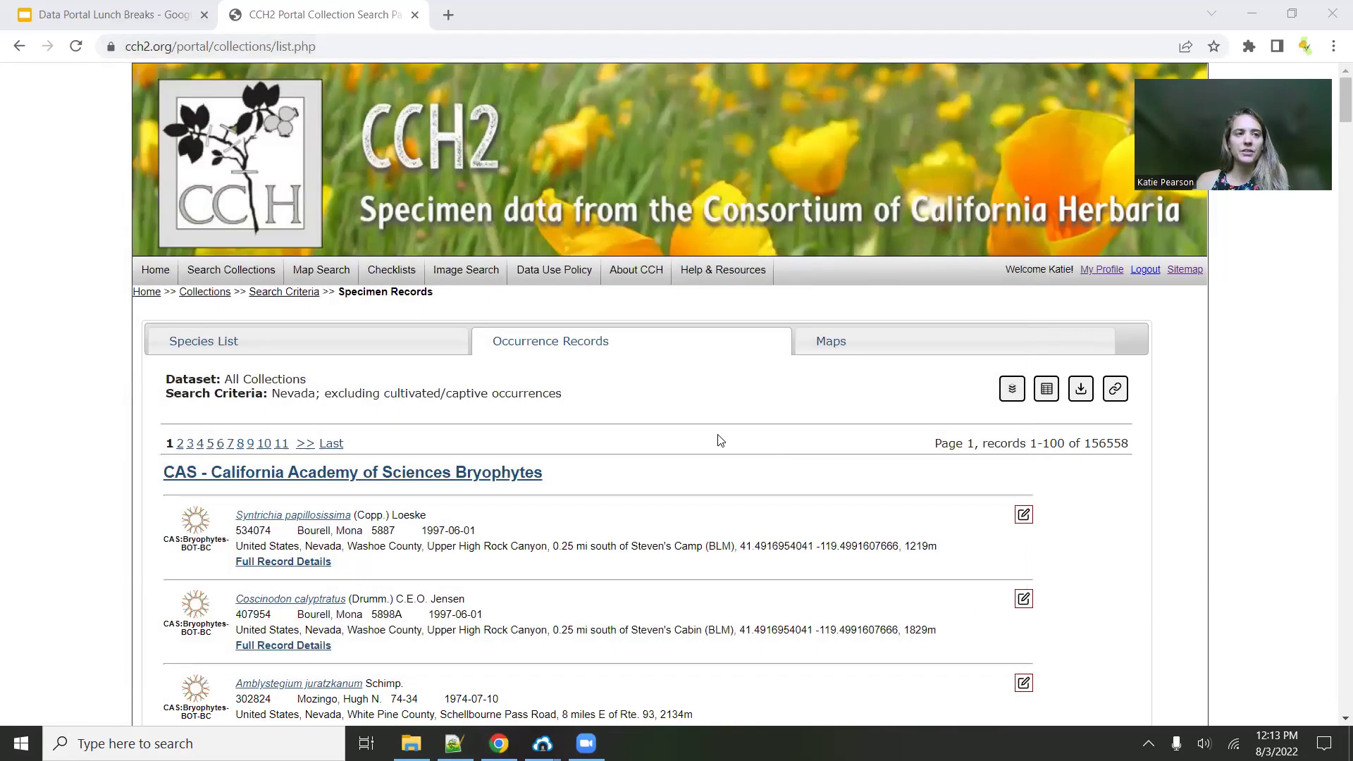
Open the management page of the OBI herbarium collection from the profile's occurrence management list
{"action": "left_click", "coordinate": [67, 9]}
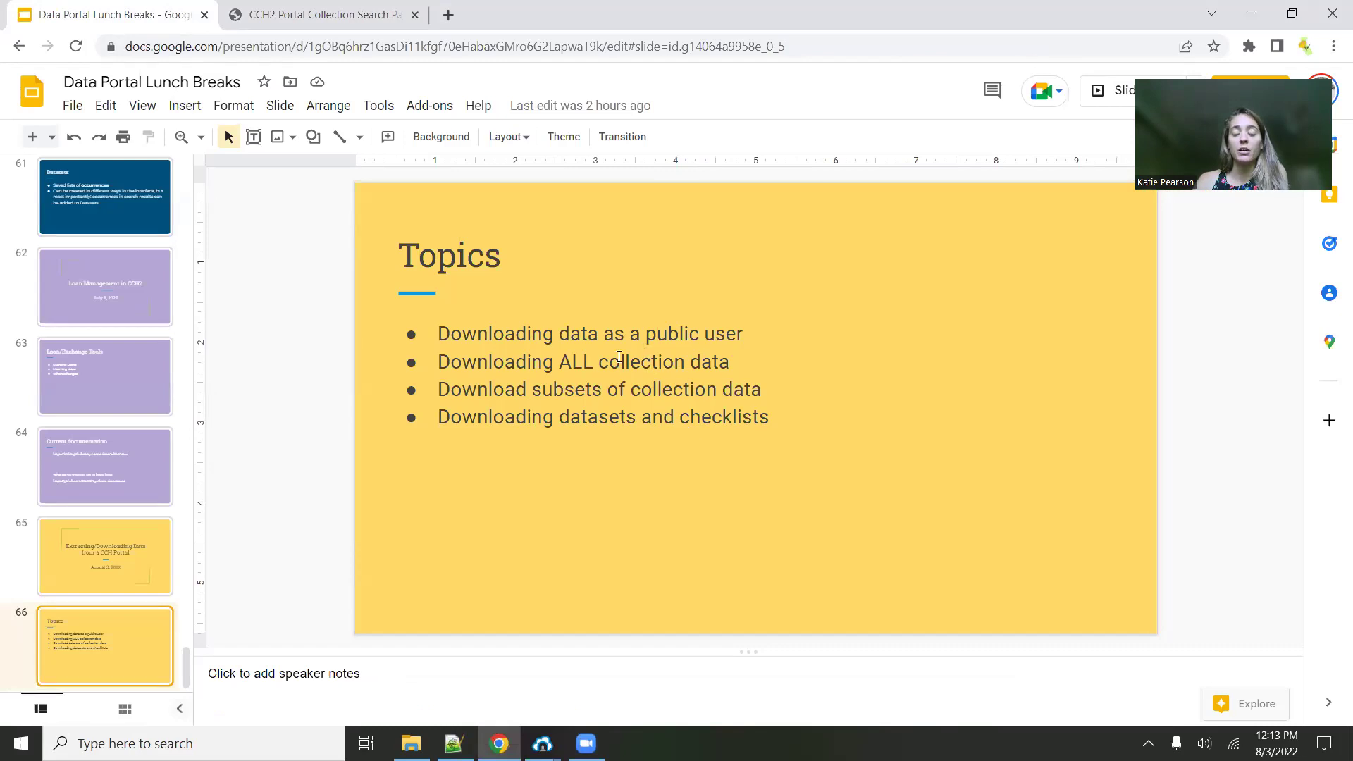
{"action": "left_click", "coordinate": [315, 9]}
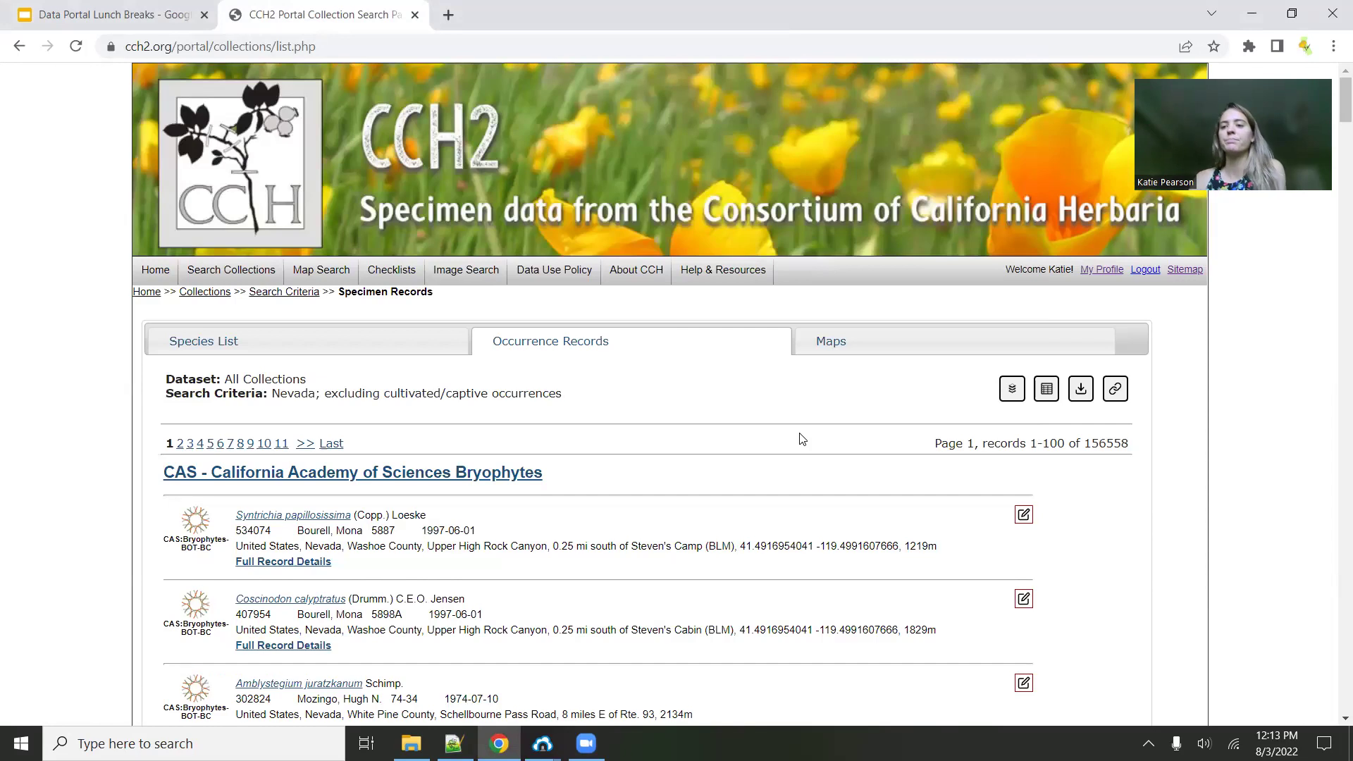
{"action": "left_click", "coordinate": [1104, 274]}
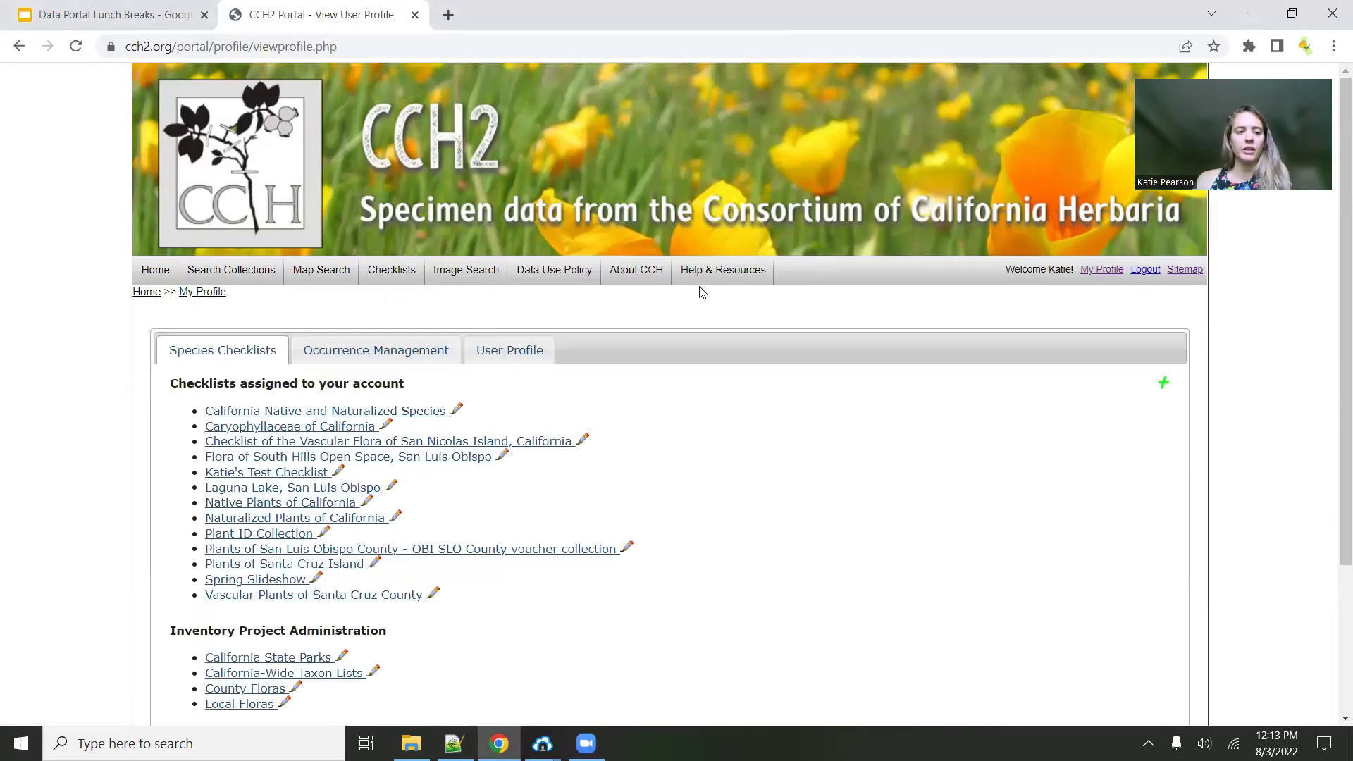
{"action": "left_click", "coordinate": [398, 347]}
{"action": "scroll", "coordinate": [398, 347], "scroll_direction": "down", "scroll_amount": 3}
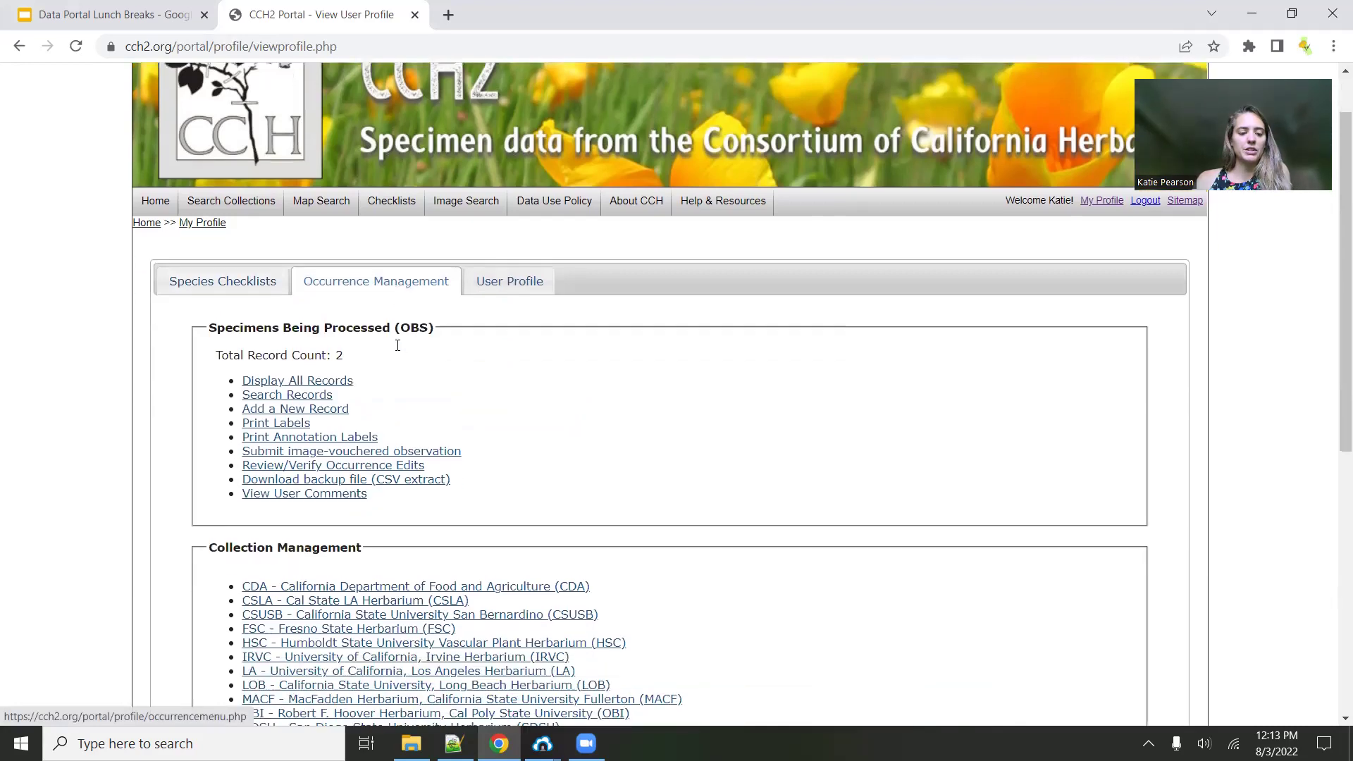
{"action": "left_click", "coordinate": [285, 522]}
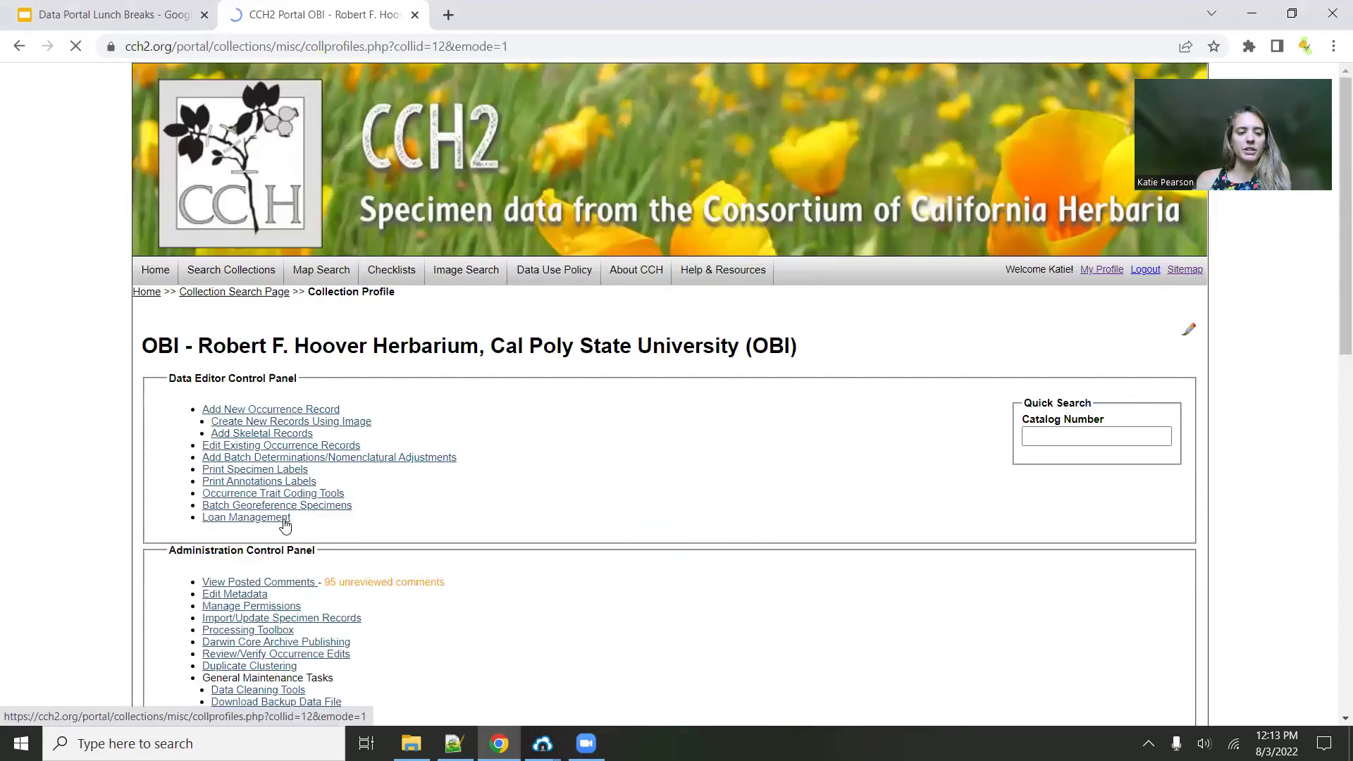
Open the OBI collection's backup data download, choose UTF-8 (unicode), and close the form without performing the backup
{"action": "scroll", "coordinate": [412, 500], "scroll_direction": "down", "scroll_amount": 2}
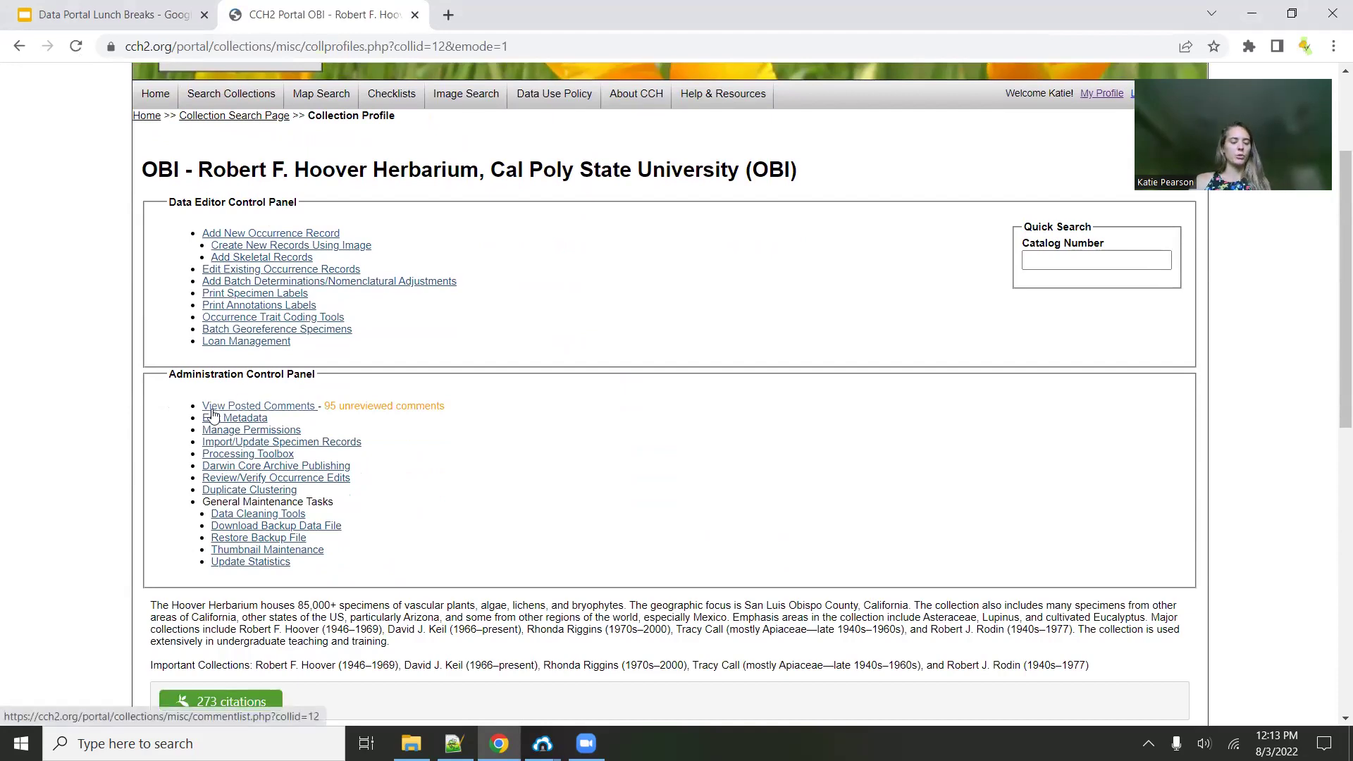
{"action": "key", "text": "ctrl+plus"}
{"action": "key", "text": "ctrl+plus"}
{"action": "key", "text": "ctrl+plus"}
{"action": "scroll", "coordinate": [214, 417], "scroll_direction": "down", "scroll_amount": 4}
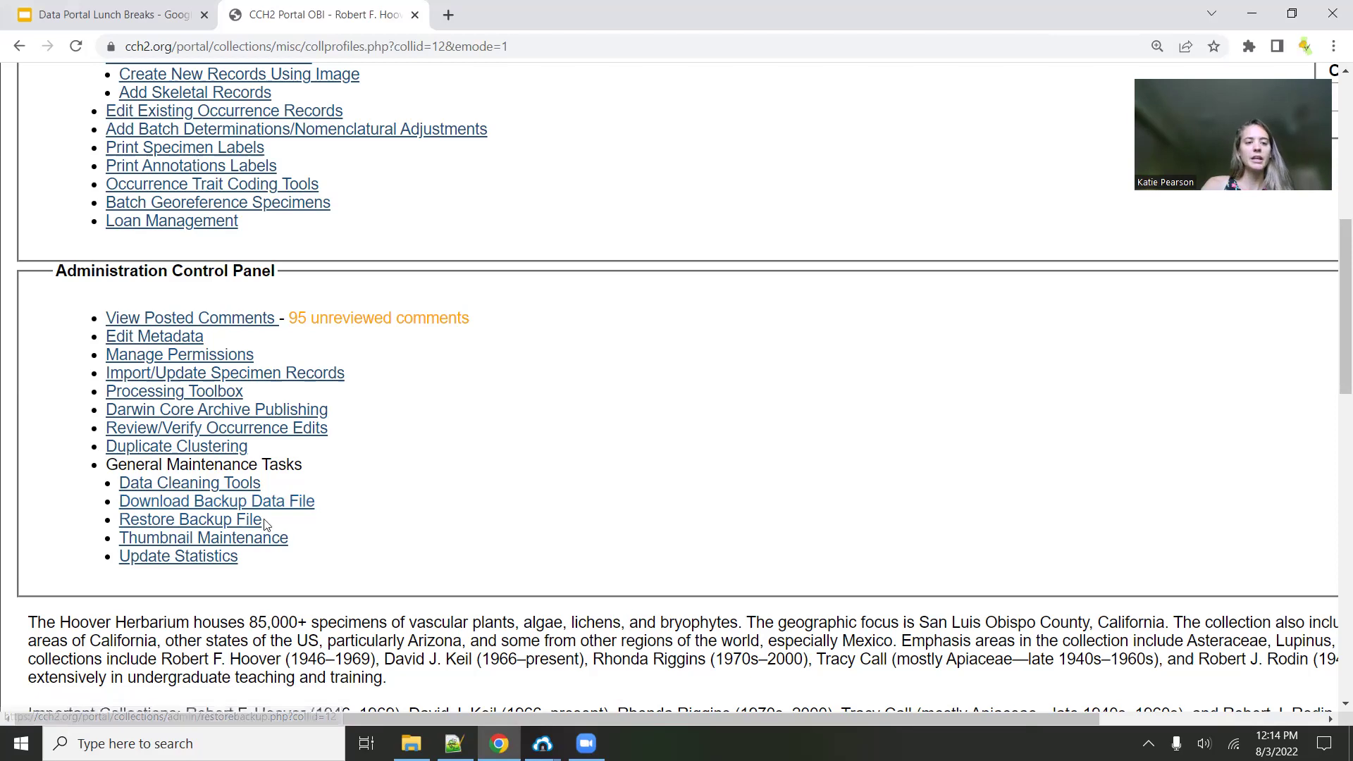
{"action": "left_click", "coordinate": [233, 506]}
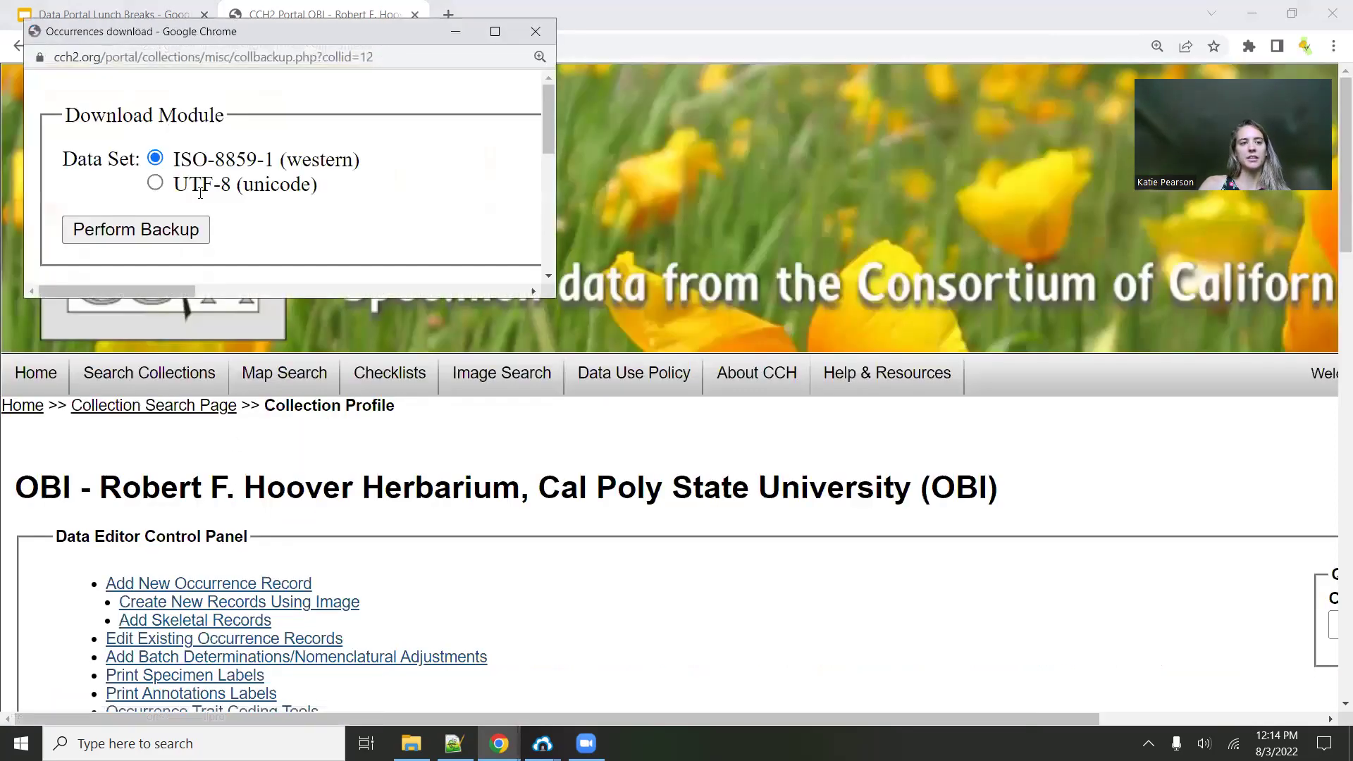
{"action": "left_click", "coordinate": [152, 186]}
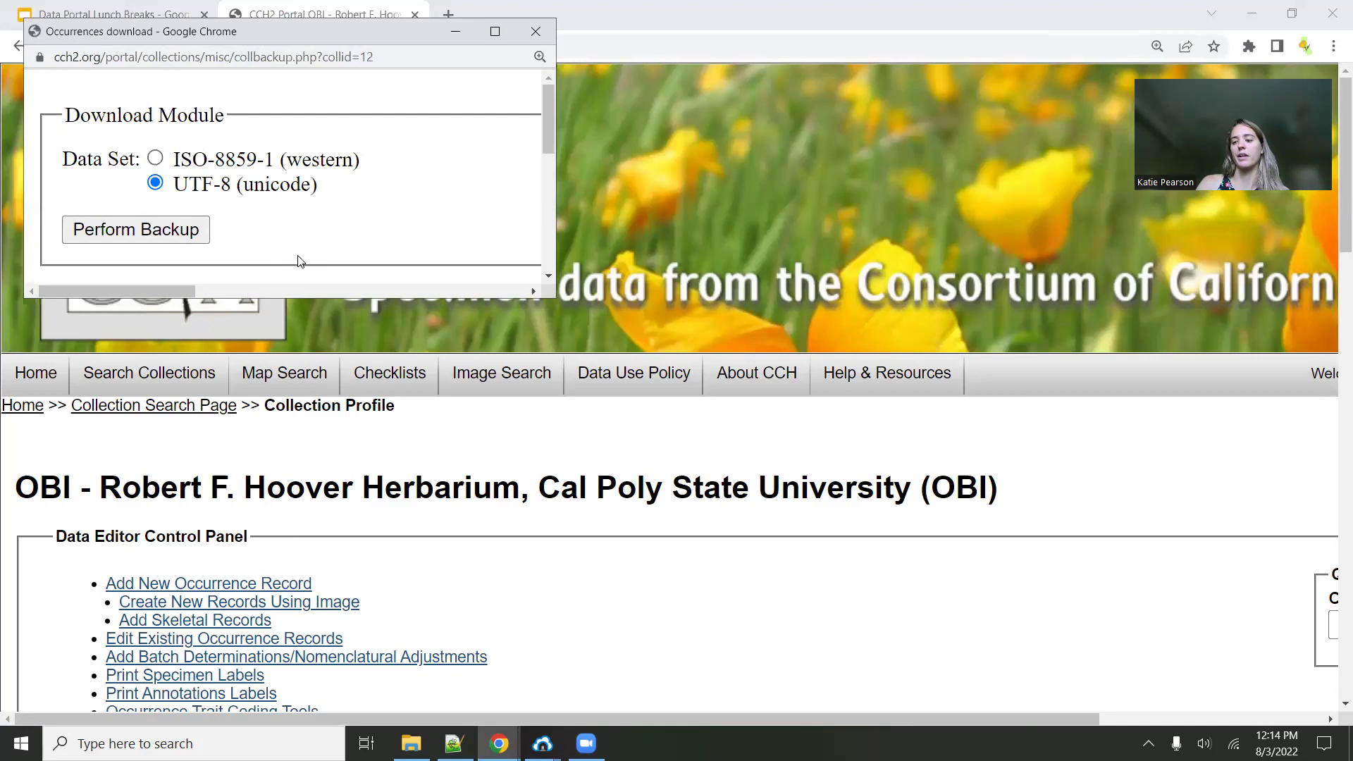
{"action": "left_click", "coordinate": [536, 31]}
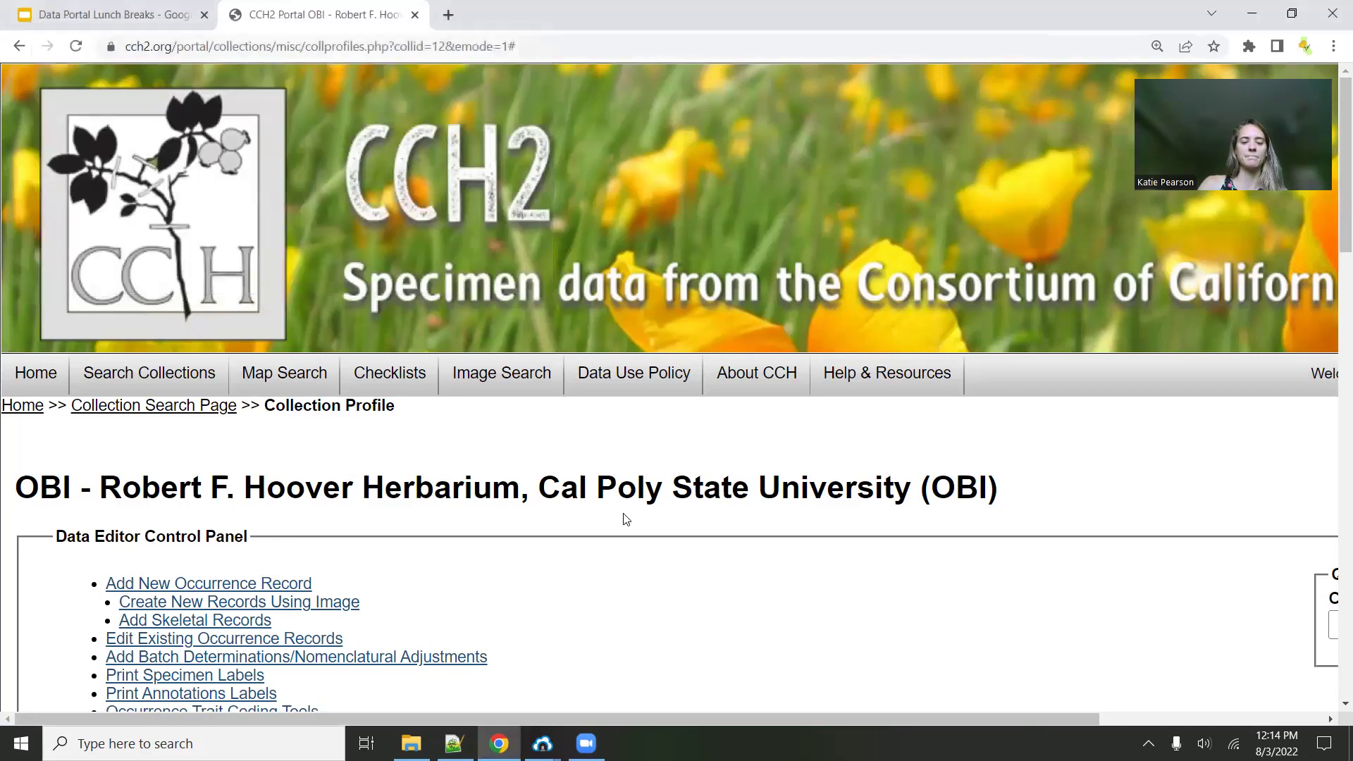
Check the Topics slide of the presentation, and open the OBI collection's existing occurrence records for editing
{"action": "left_click", "coordinate": [140, 10]}
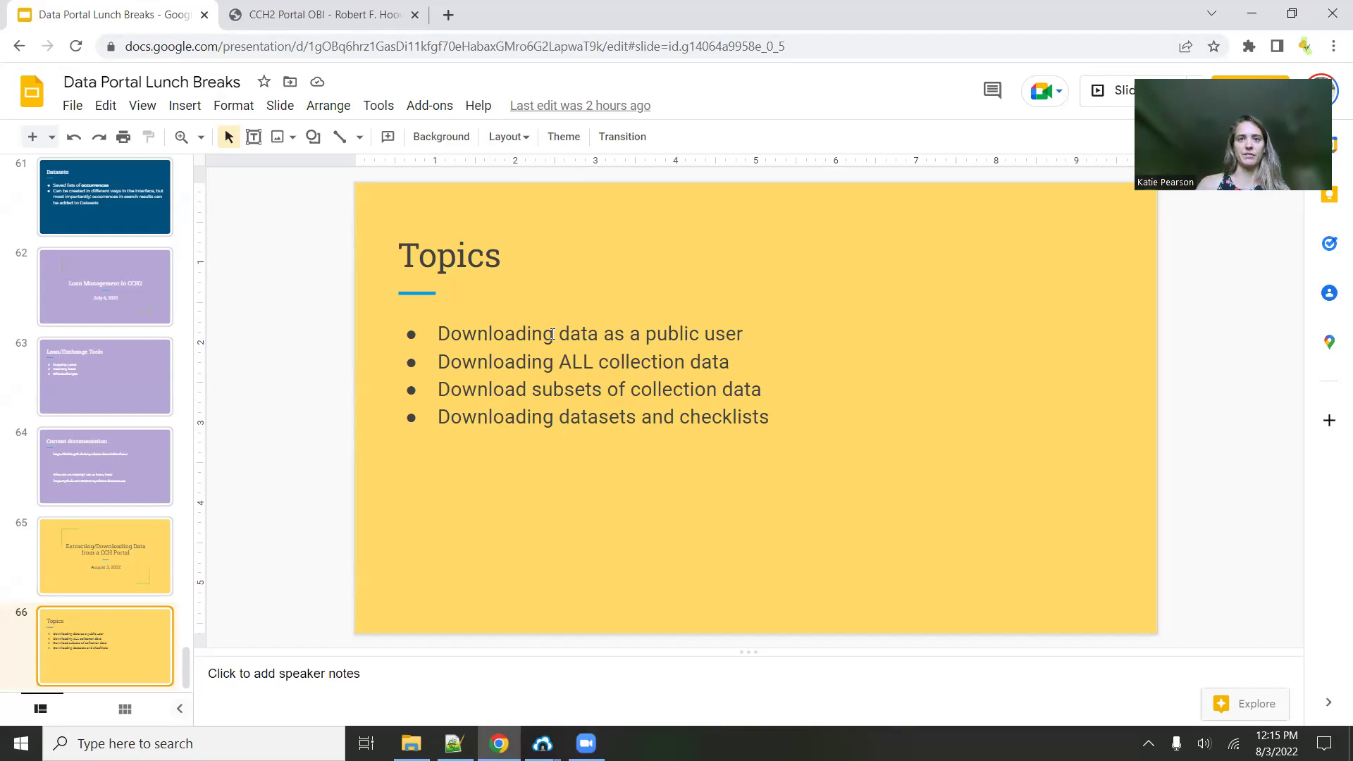
{"action": "left_click", "coordinate": [338, 14]}
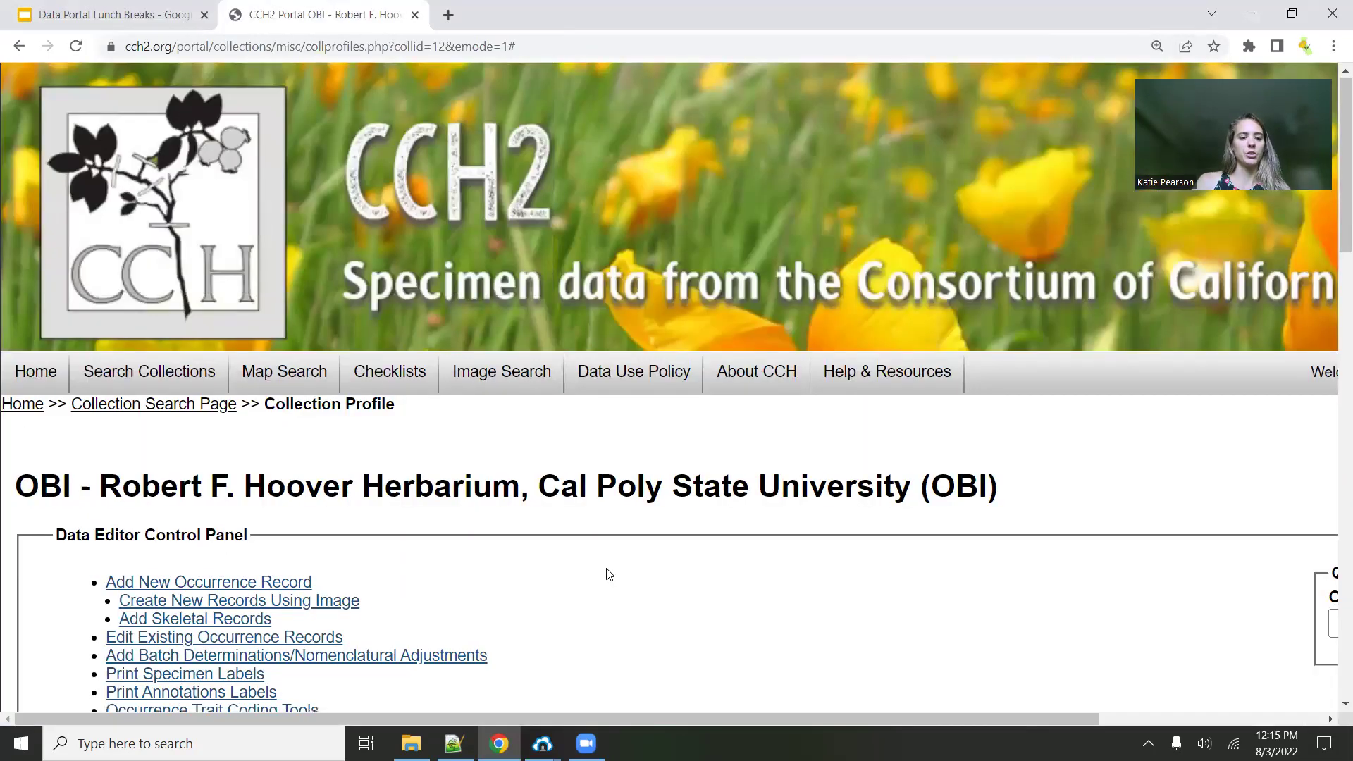
{"action": "scroll", "coordinate": [606, 574], "scroll_direction": "down", "scroll_amount": 1}
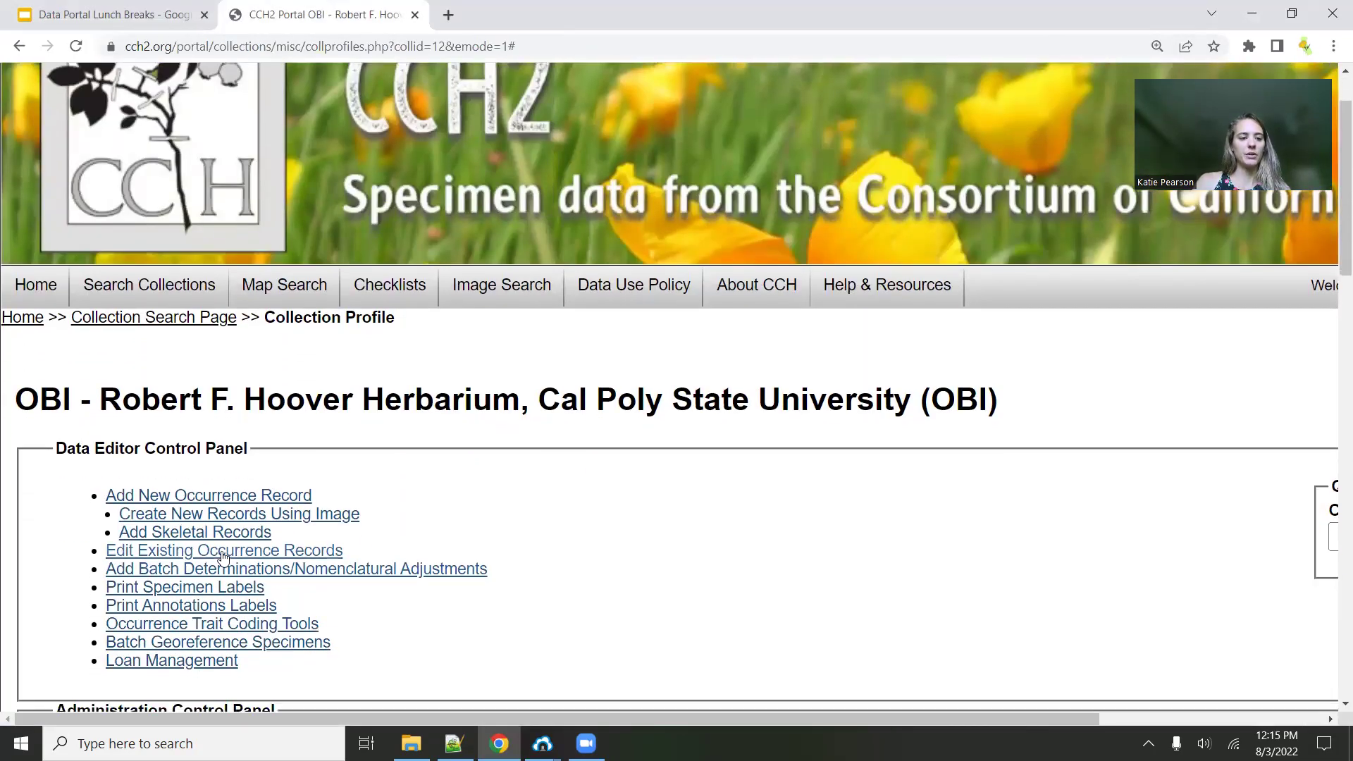
{"action": "left_click", "coordinate": [138, 556]}
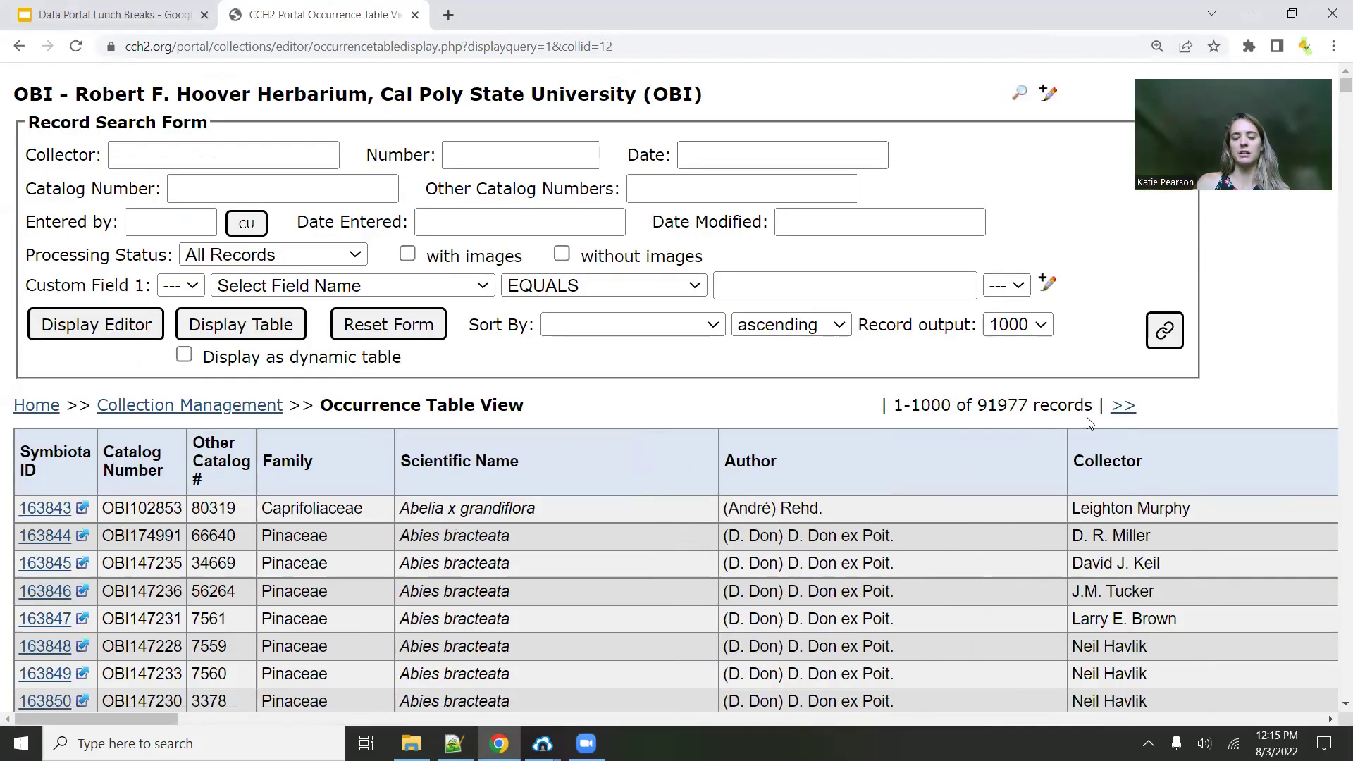
Return to the OBI collection's management page and open the Exporter in its Processing Toolbox
{"action": "left_click", "coordinate": [255, 408]}
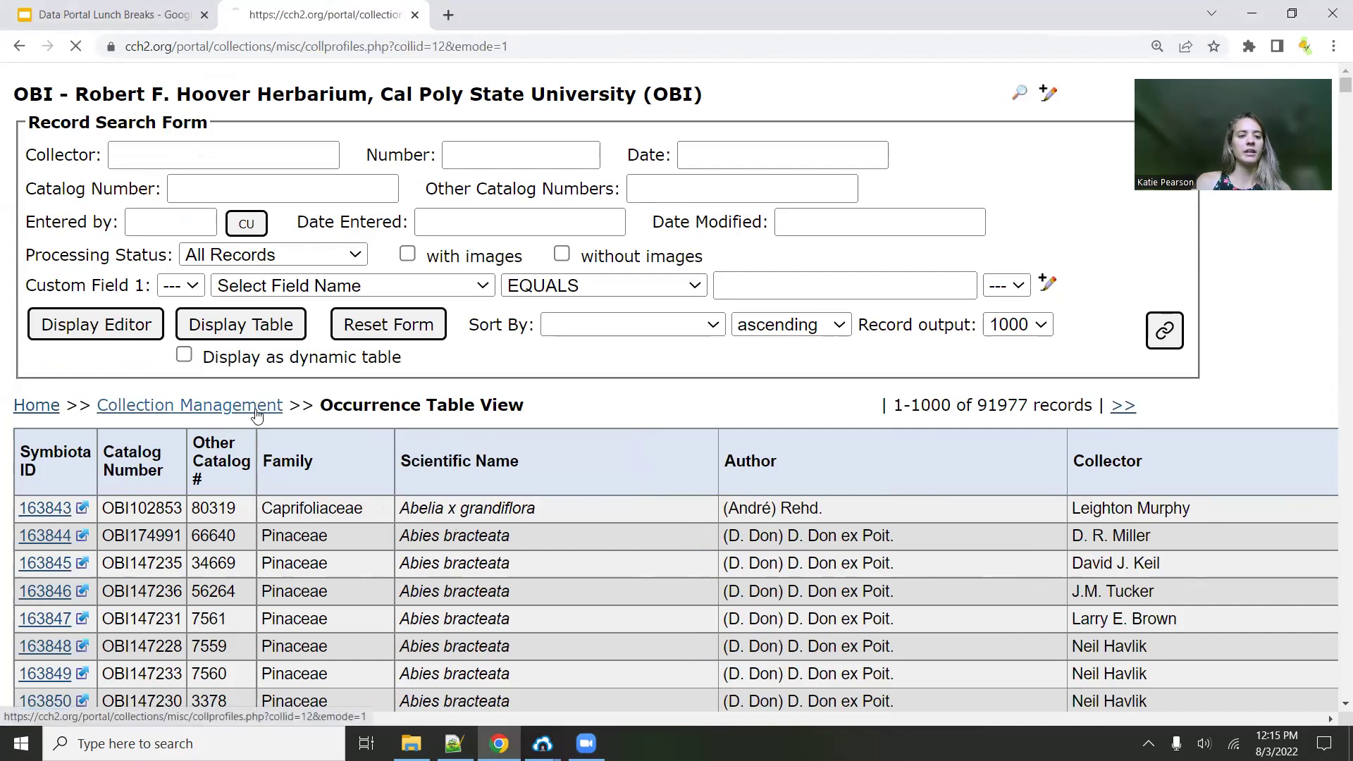
{"action": "scroll", "coordinate": [261, 409], "scroll_direction": "down", "scroll_amount": 2}
{"action": "scroll", "coordinate": [260, 409], "scroll_direction": "down", "scroll_amount": 3}
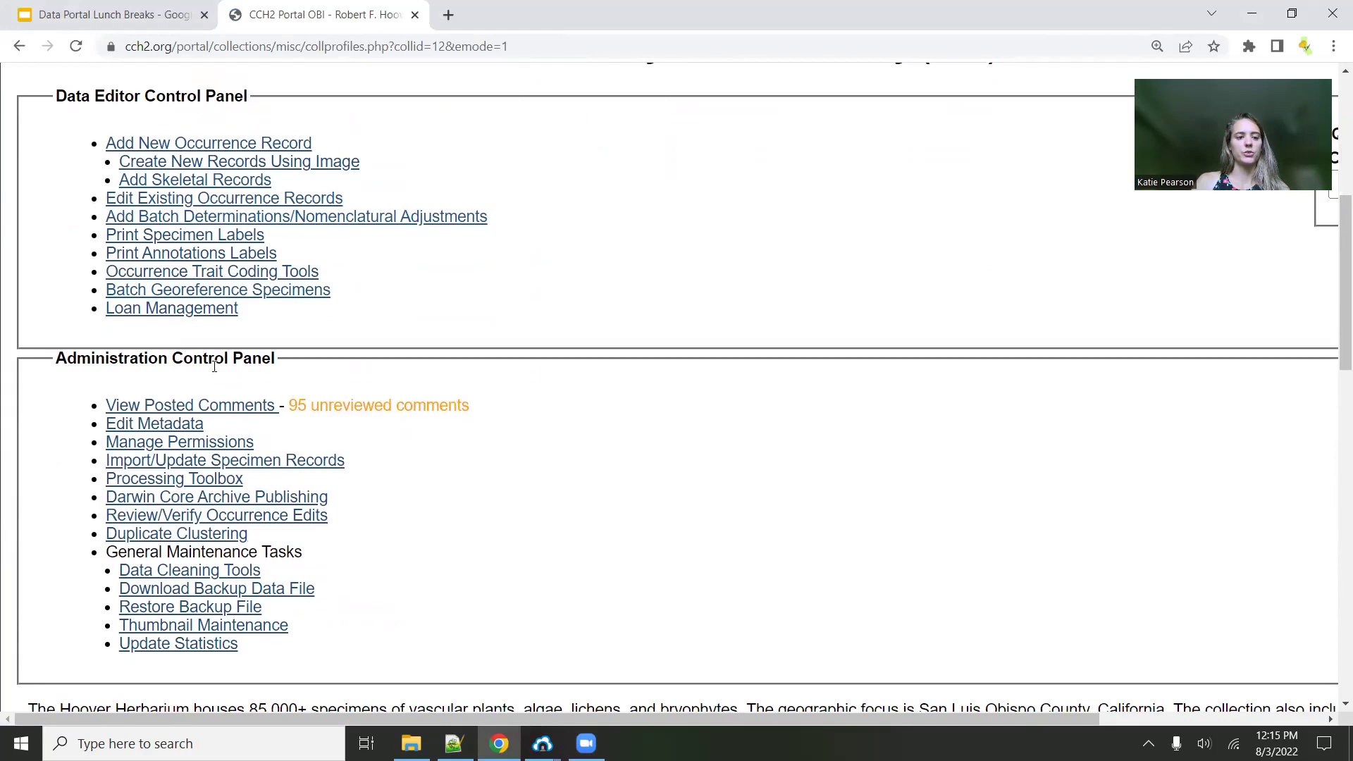
{"action": "left_click", "coordinate": [206, 480]}
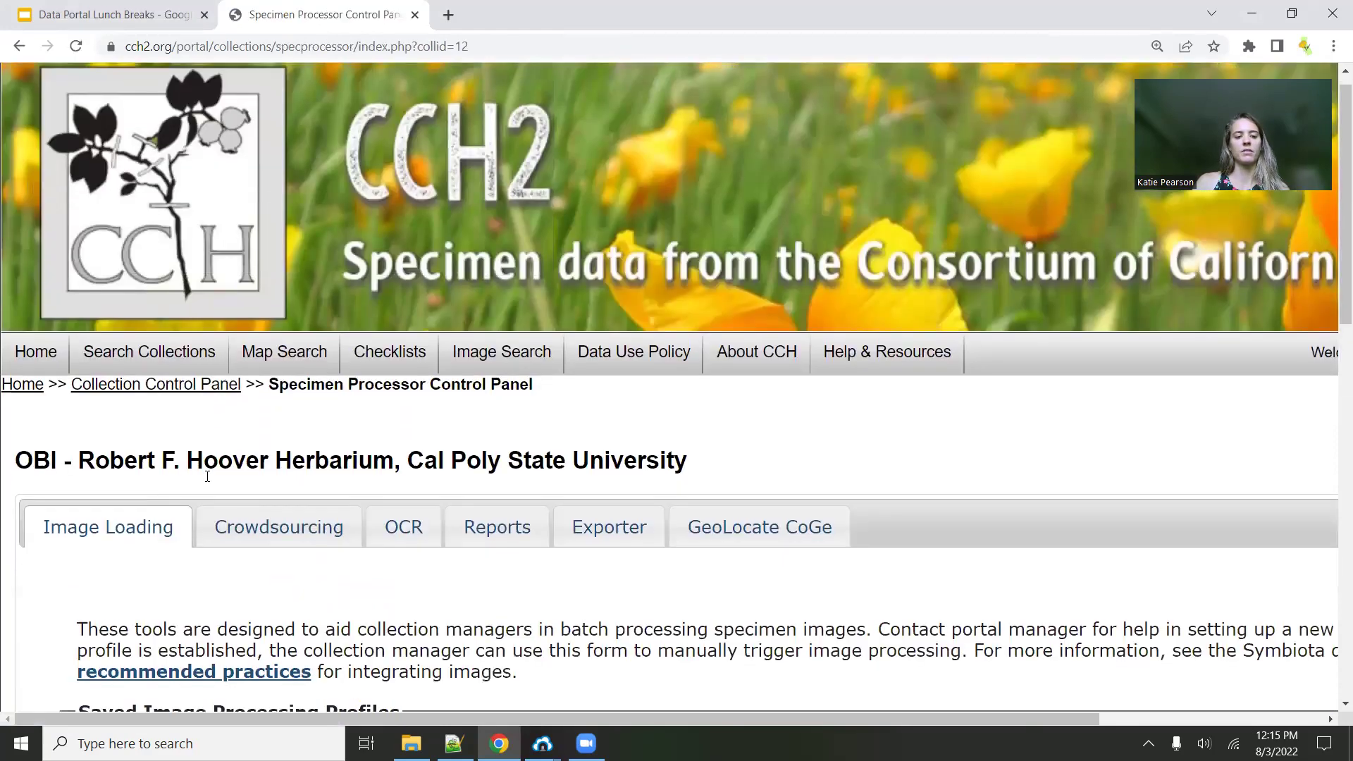
{"action": "scroll", "coordinate": [207, 476], "scroll_direction": "down", "scroll_amount": 2}
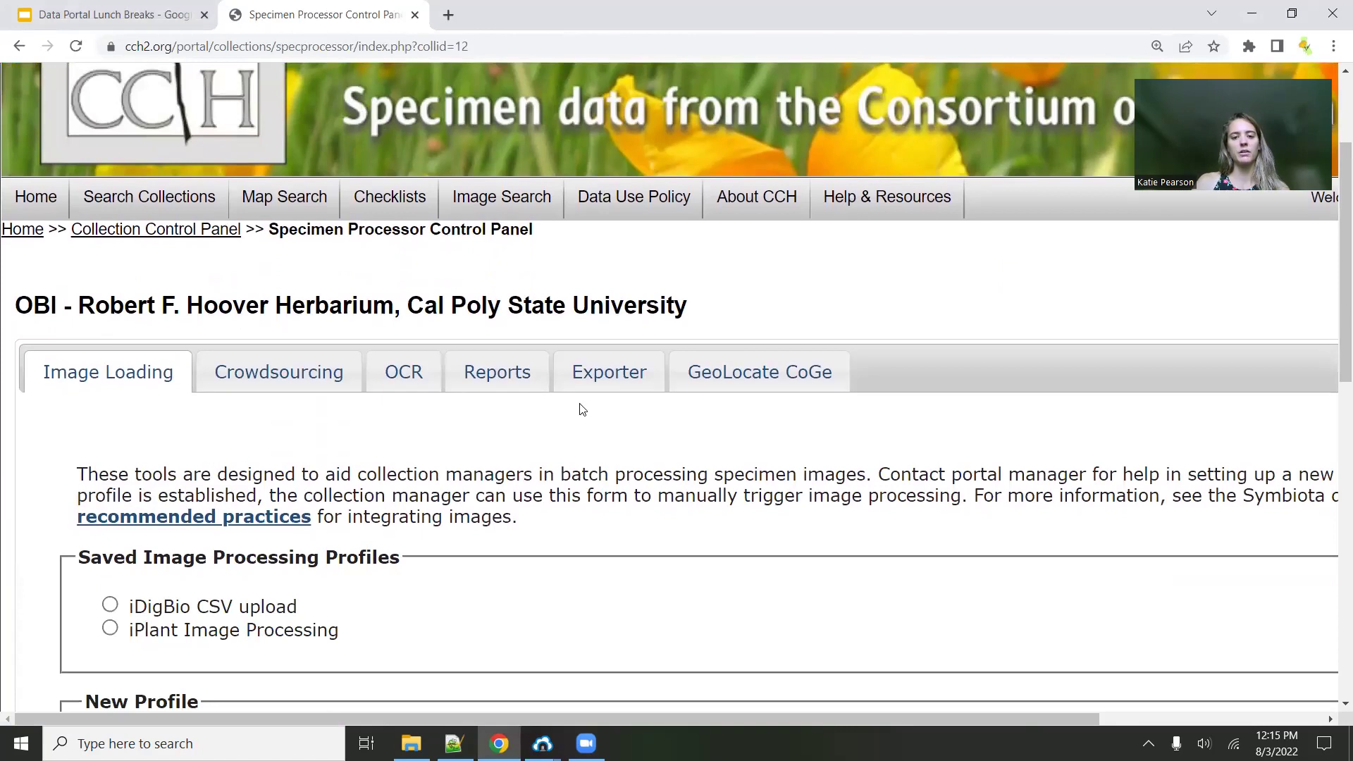
{"action": "left_click", "coordinate": [610, 379]}
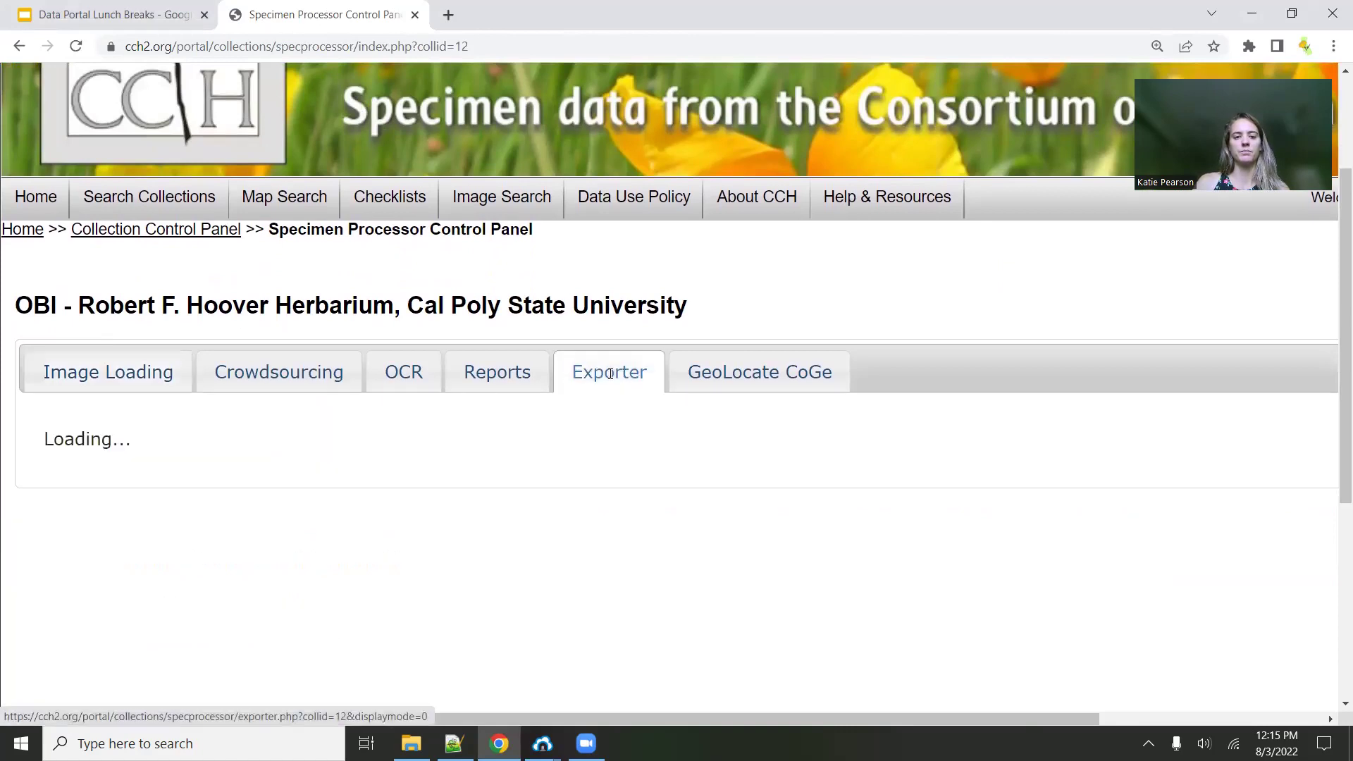
Set the first additional export filter to records whose Decimal Latitude IS NULL
{"action": "scroll", "coordinate": [782, 463], "scroll_direction": "down", "scroll_amount": 2}
{"action": "scroll", "coordinate": [782, 463], "scroll_direction": "down", "scroll_amount": 1}
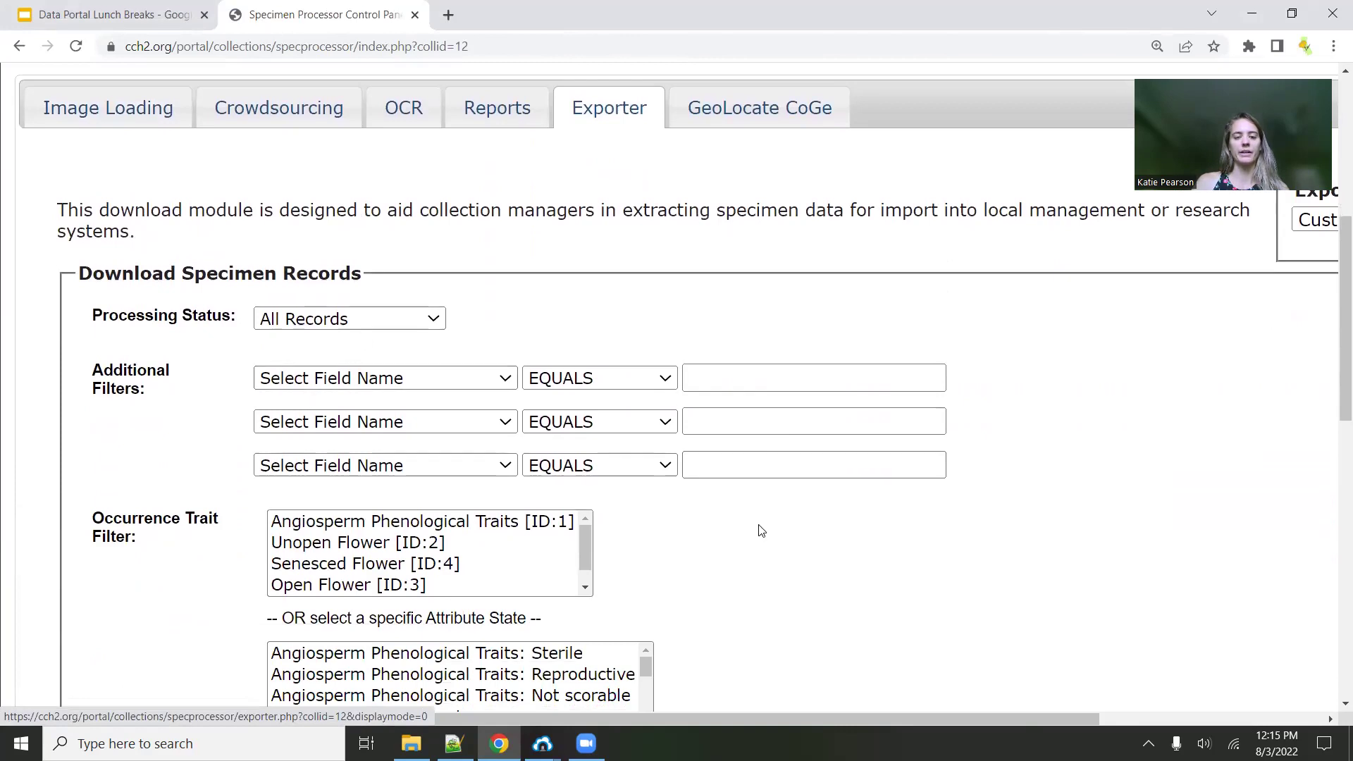
{"action": "scroll", "coordinate": [761, 529], "scroll_direction": "down", "scroll_amount": 1}
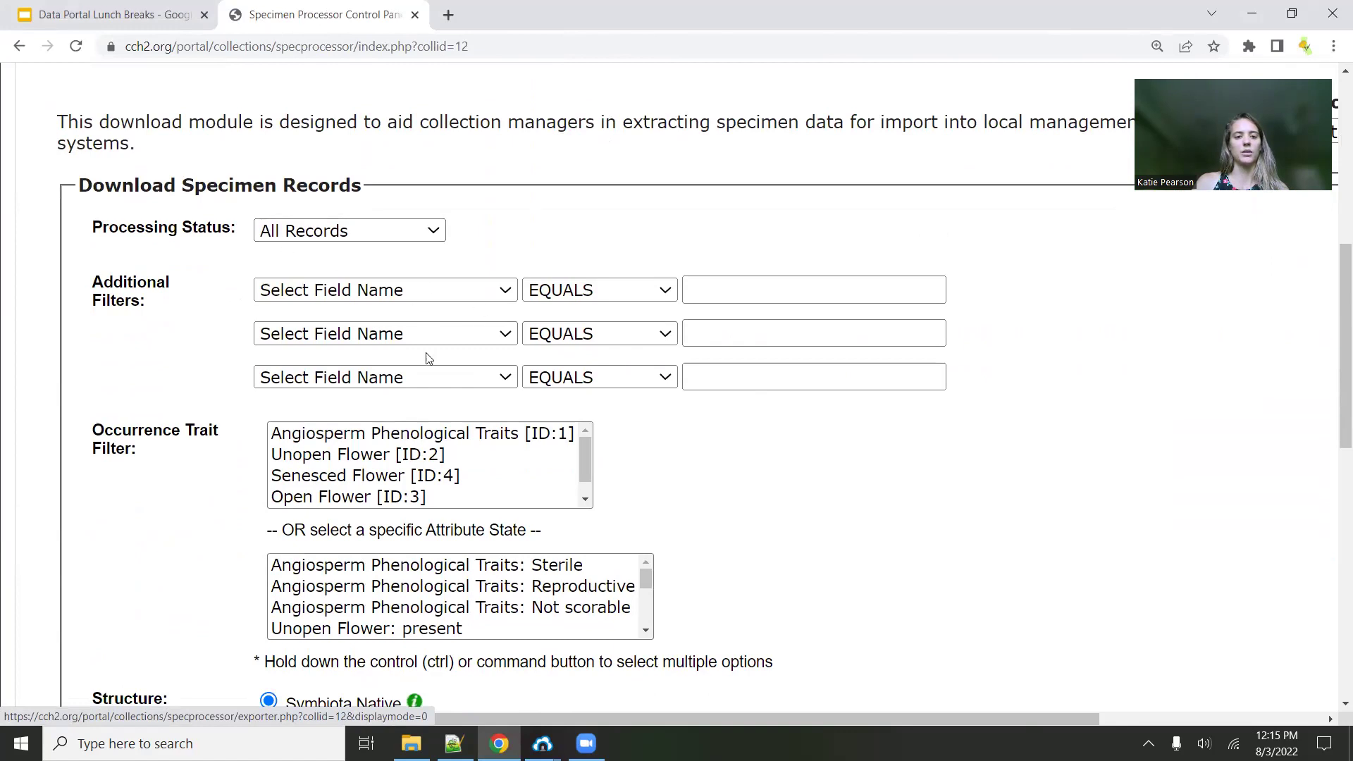
{"action": "scroll", "coordinate": [431, 386], "scroll_direction": "down", "scroll_amount": 1}
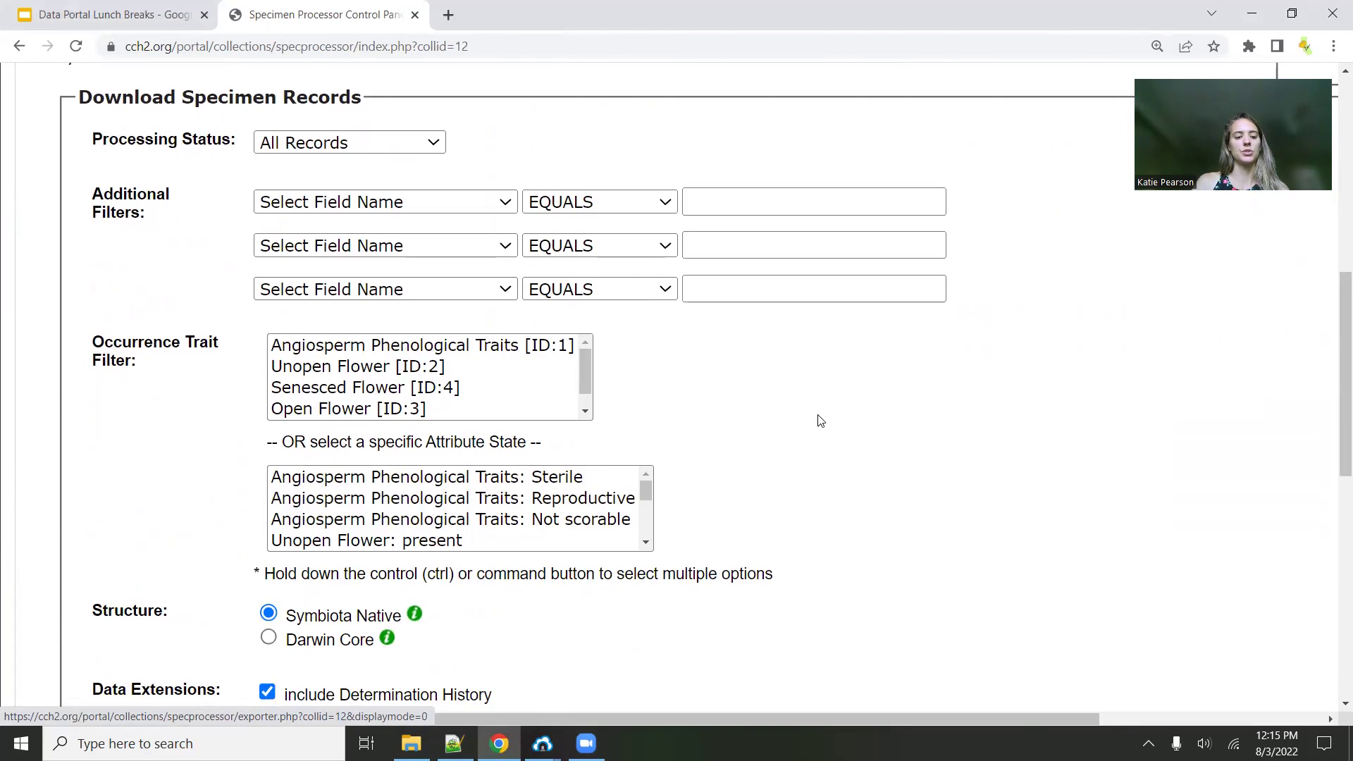
{"action": "scroll", "coordinate": [821, 421], "scroll_direction": "up", "scroll_amount": 1}
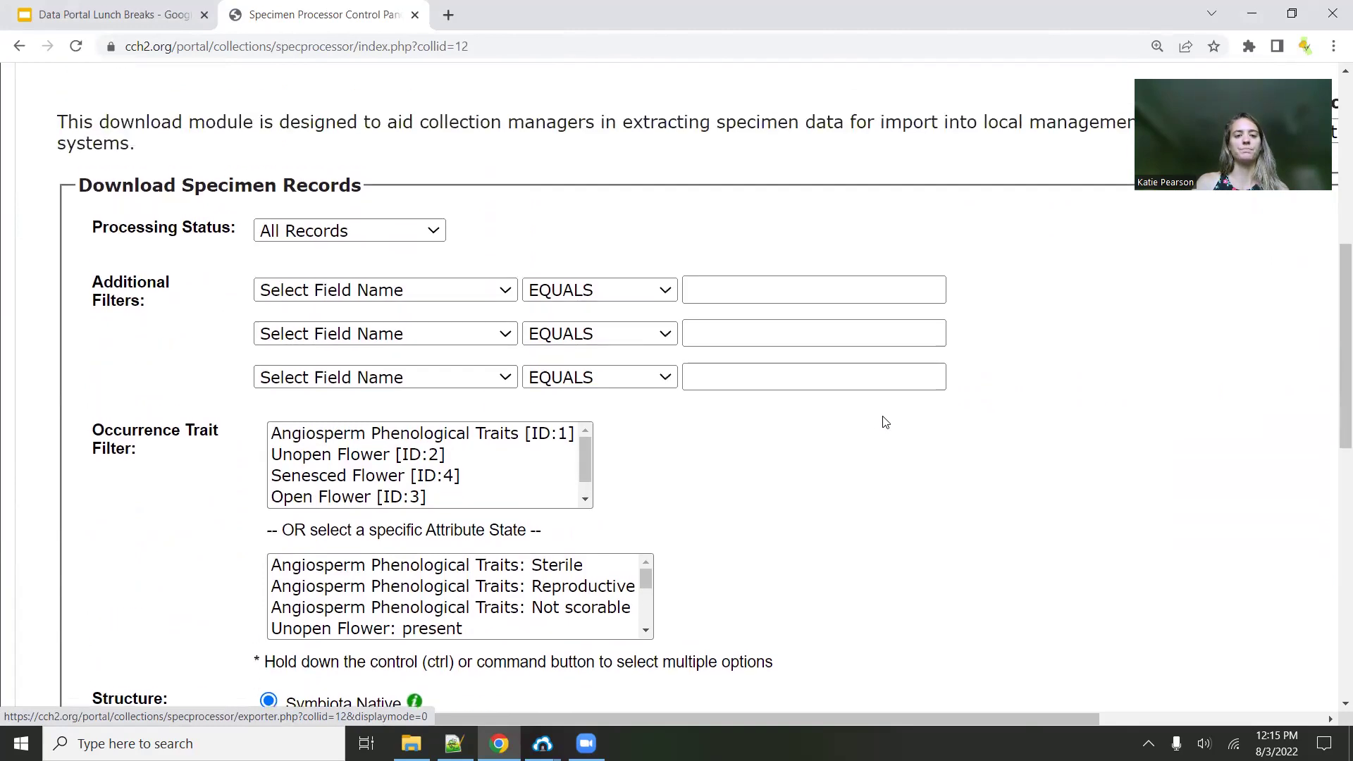
{"action": "left_click", "coordinate": [443, 289]}
{"action": "left_click_drag", "start_coordinate": [531, 384], "coordinate": [533, 549]}
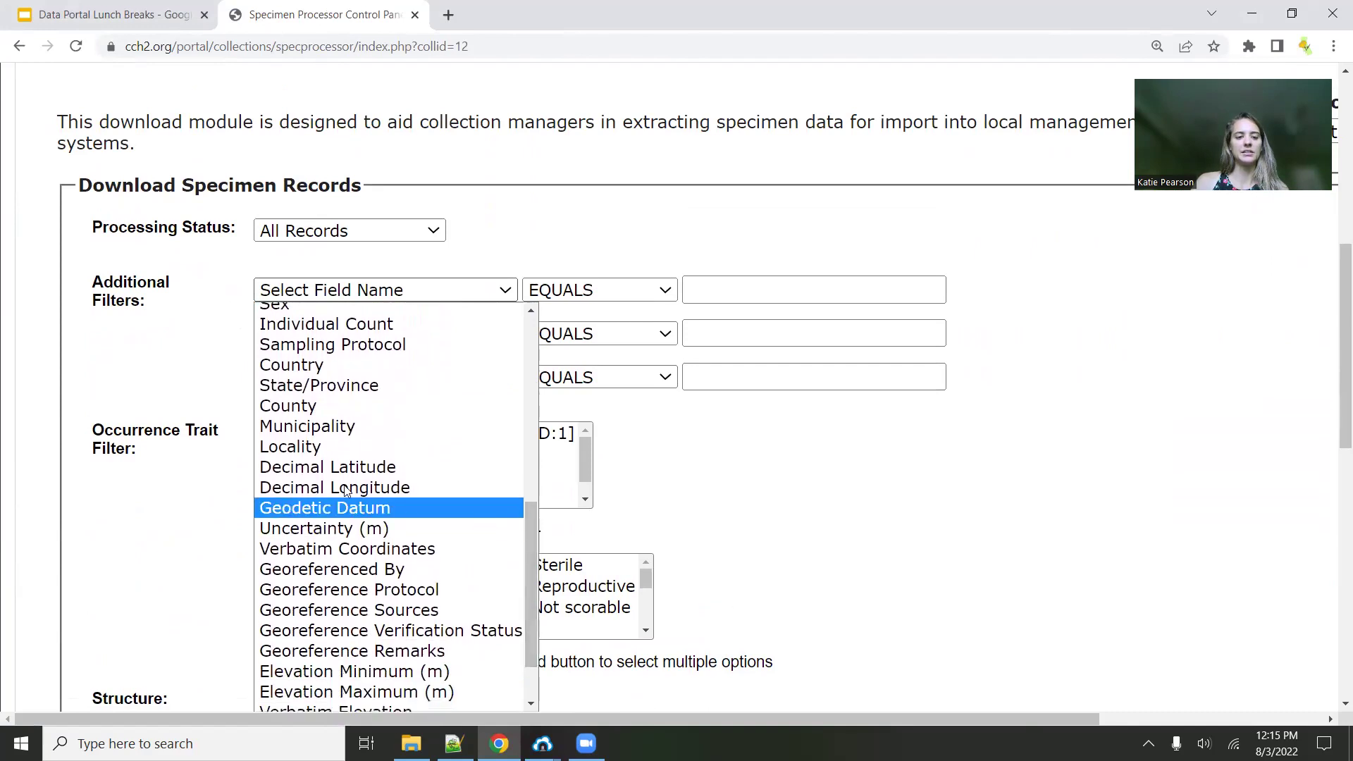
{"action": "left_click", "coordinate": [315, 469]}
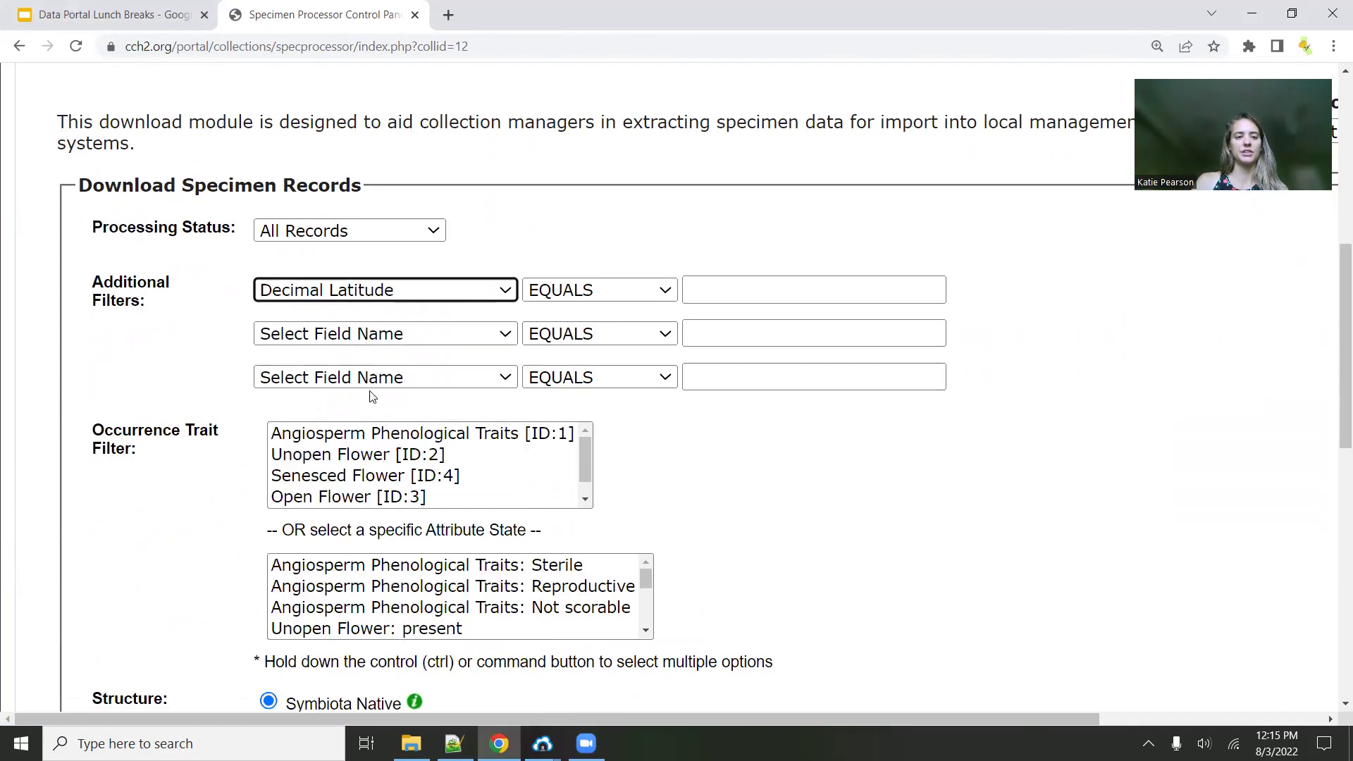
{"action": "left_click", "coordinate": [602, 293]}
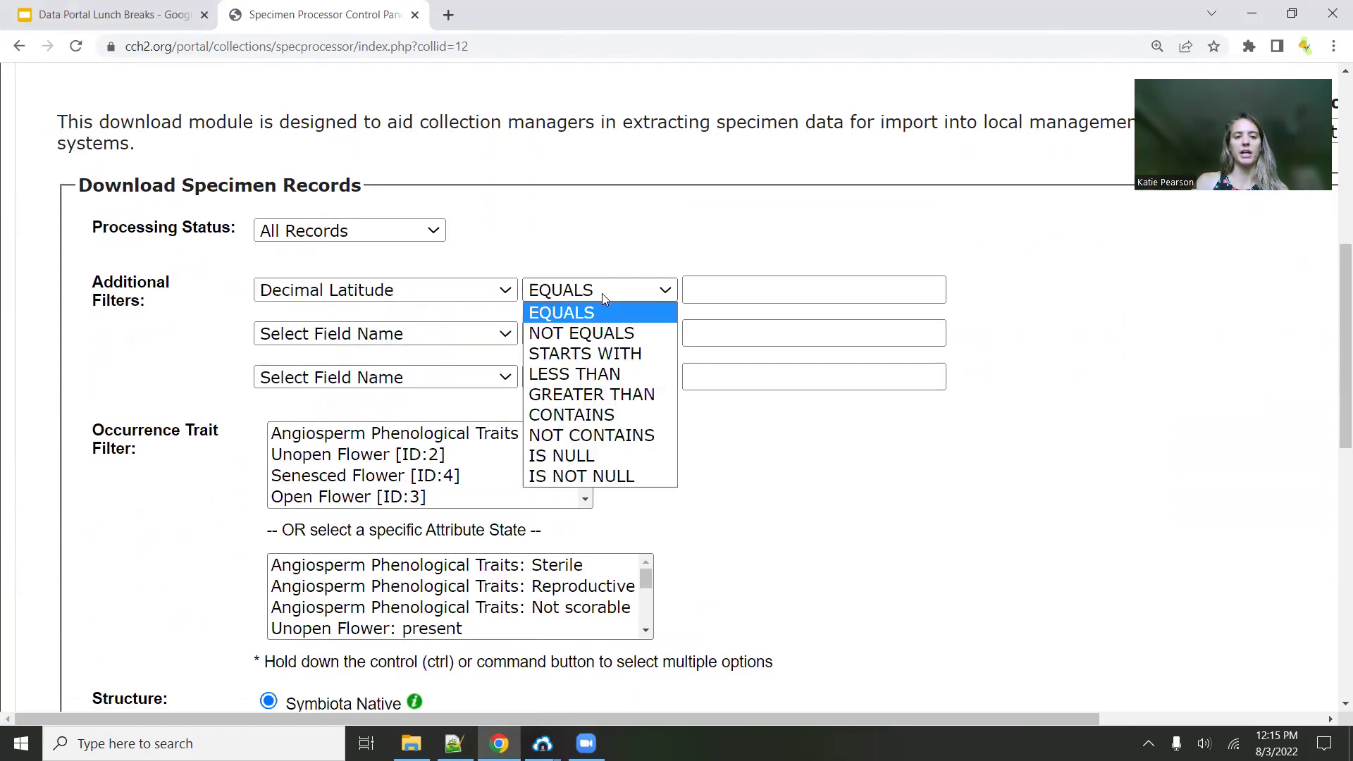
{"action": "left_click", "coordinate": [597, 453]}
Set the second additional export filter to County CONTAINS San Benito
{"action": "left_click", "coordinate": [445, 336]}
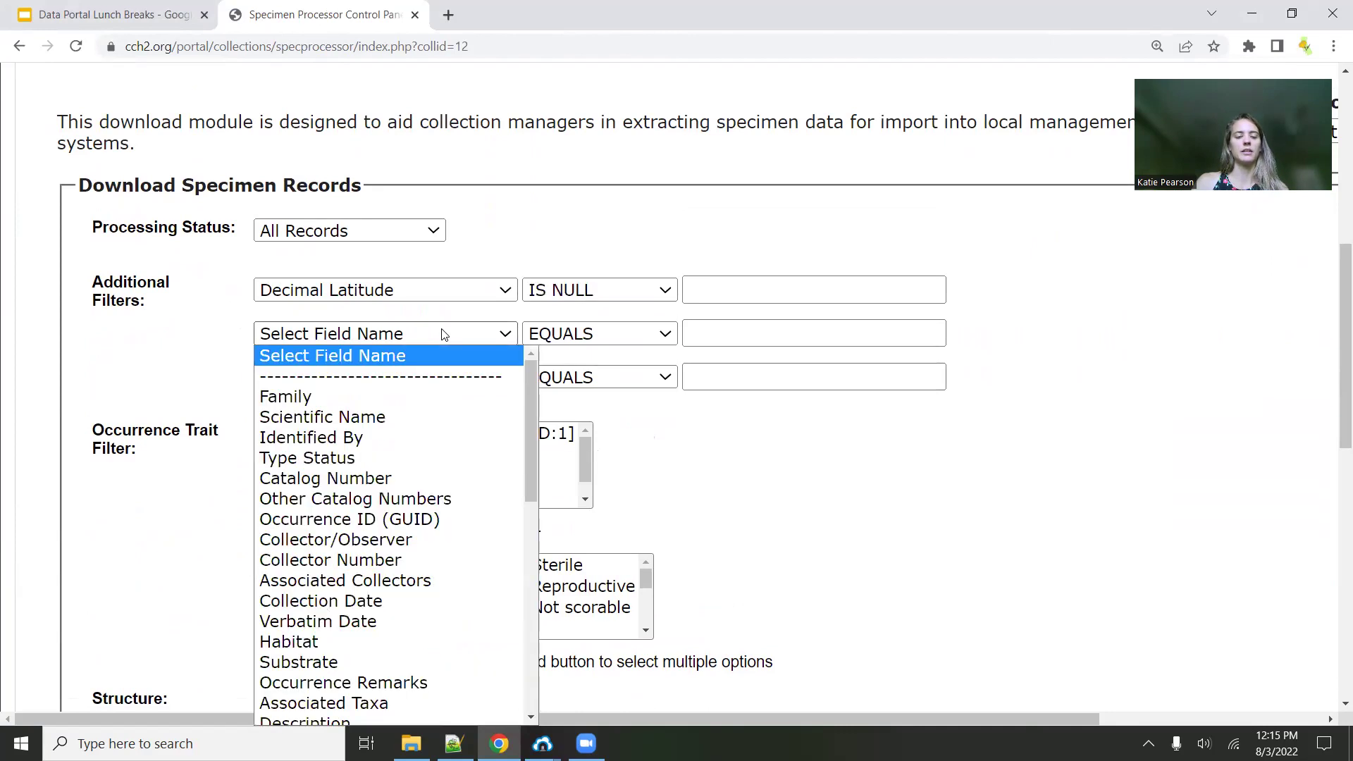
{"action": "left_click_drag", "start_coordinate": [527, 381], "coordinate": [525, 549]}
{"action": "left_click", "coordinate": [423, 547]}
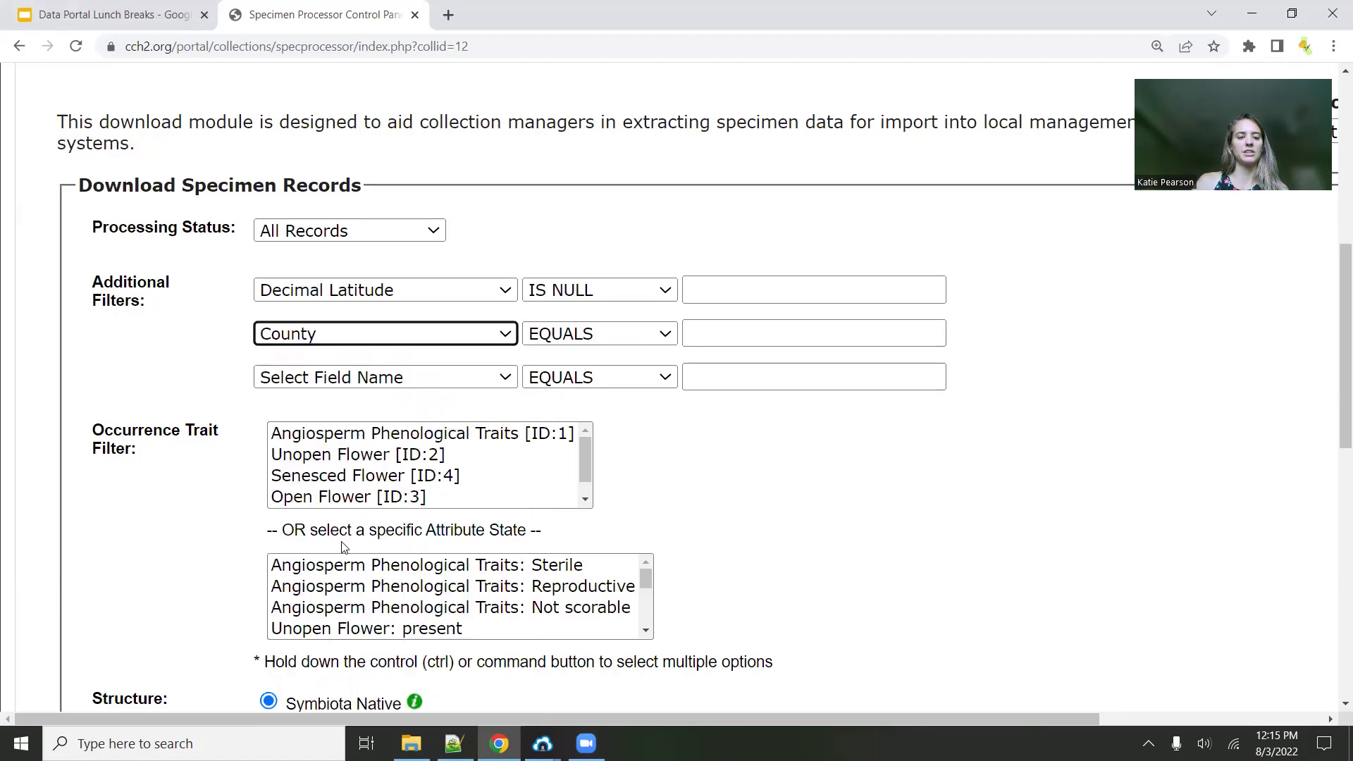
{"action": "left_click", "coordinate": [733, 336]}
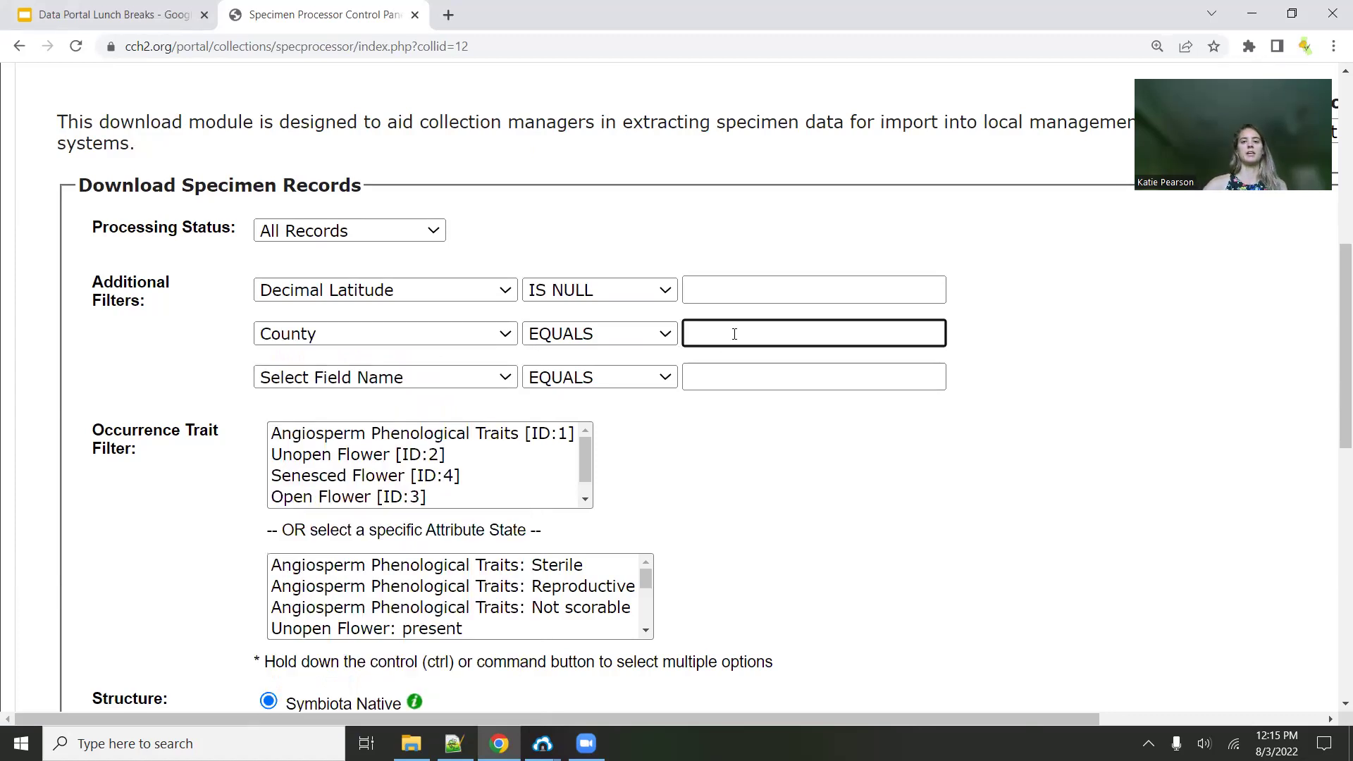
{"action": "scroll", "coordinate": [734, 334], "scroll_direction": "right", "scroll_amount": 1}
{"action": "left_click", "coordinate": [620, 335]}
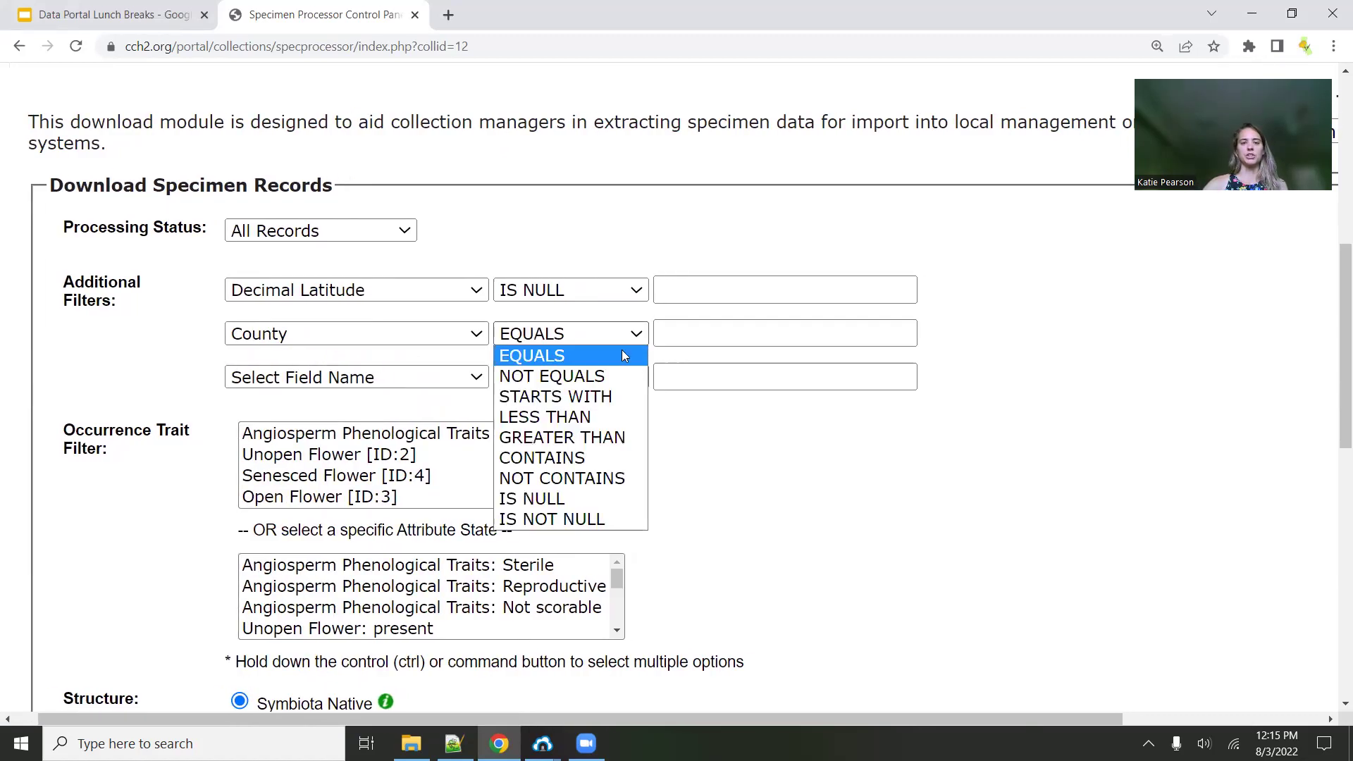
{"action": "left_click", "coordinate": [582, 457]}
{"action": "left_click", "coordinate": [691, 331]}
{"action": "type", "text": "San Benito"}
{"action": "left_click", "coordinate": [689, 494]}
Review the export's structure, data extension, compression, file format and character set options, and check the presentation's Topics slide
{"action": "scroll", "coordinate": [826, 434], "scroll_direction": "down", "scroll_amount": 2}
{"action": "scroll", "coordinate": [829, 425], "scroll_direction": "up", "scroll_amount": 1}
{"action": "scroll", "coordinate": [829, 425], "scroll_direction": "down", "scroll_amount": 4}
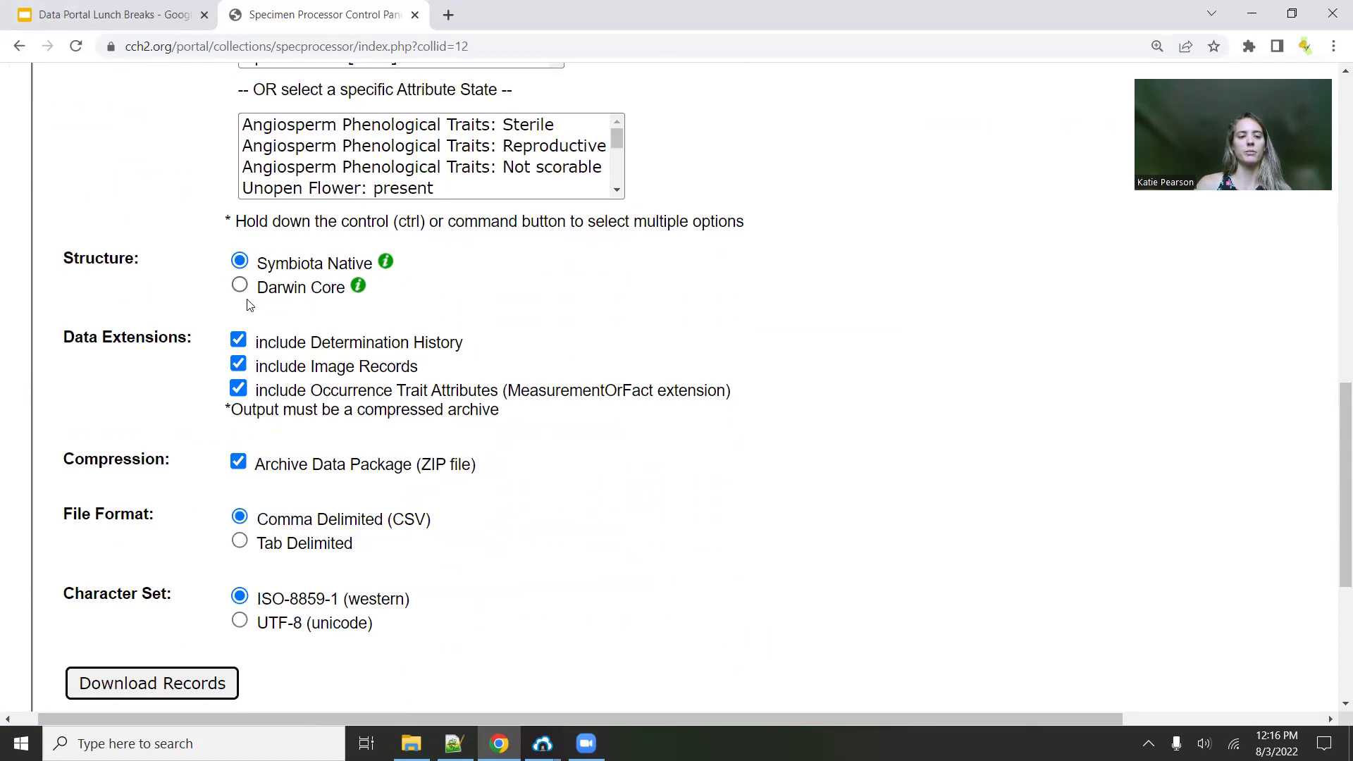
{"action": "scroll", "coordinate": [350, 436], "scroll_direction": "down", "scroll_amount": 1}
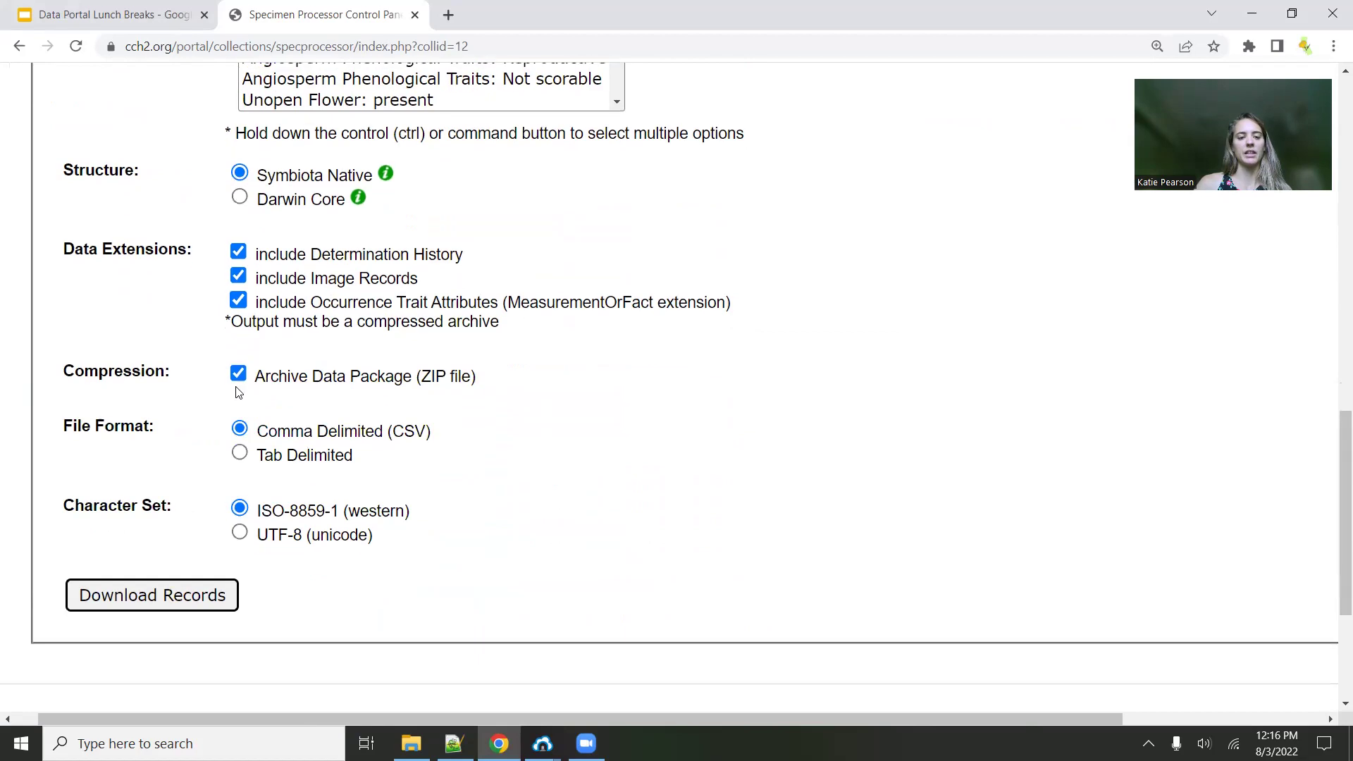
{"action": "scroll", "coordinate": [385, 398], "scroll_direction": "up", "scroll_amount": 1}
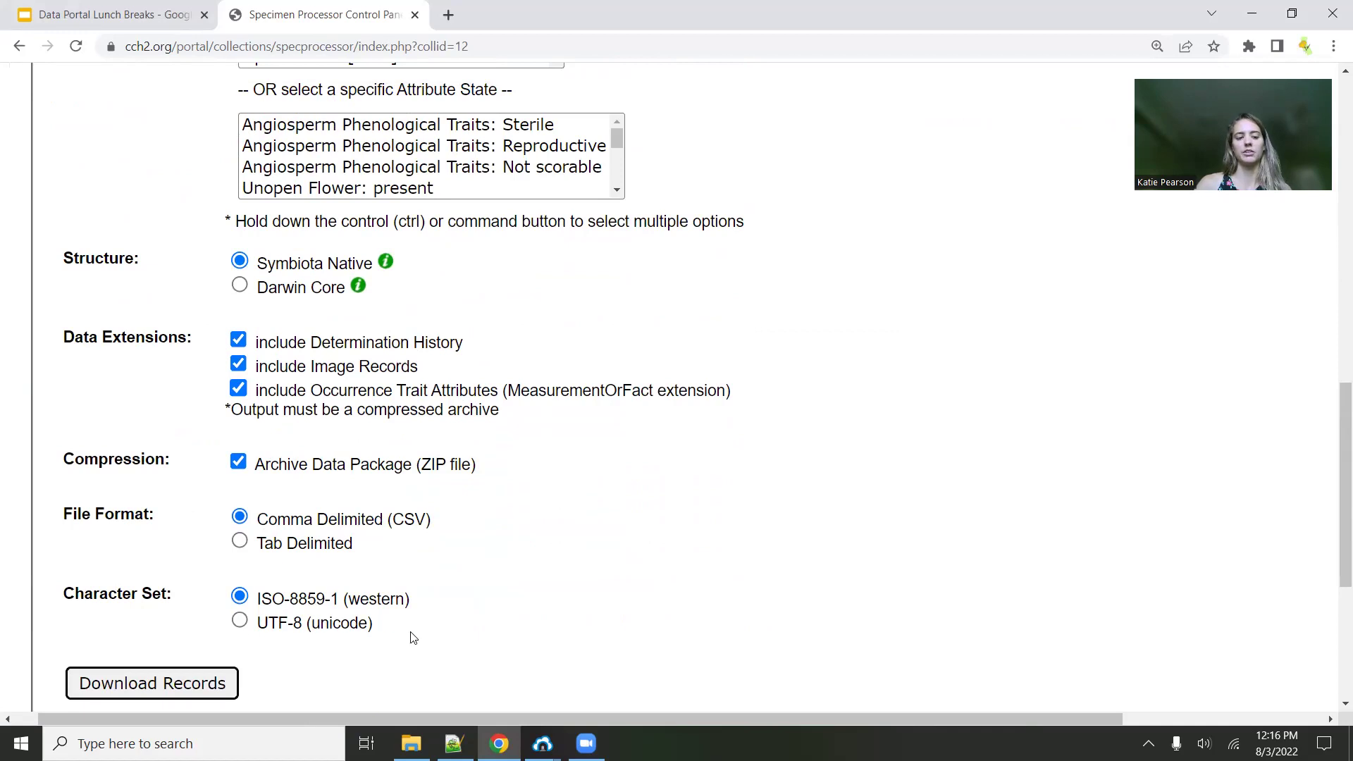
{"action": "scroll", "coordinate": [461, 629], "scroll_direction": "up", "scroll_amount": 5}
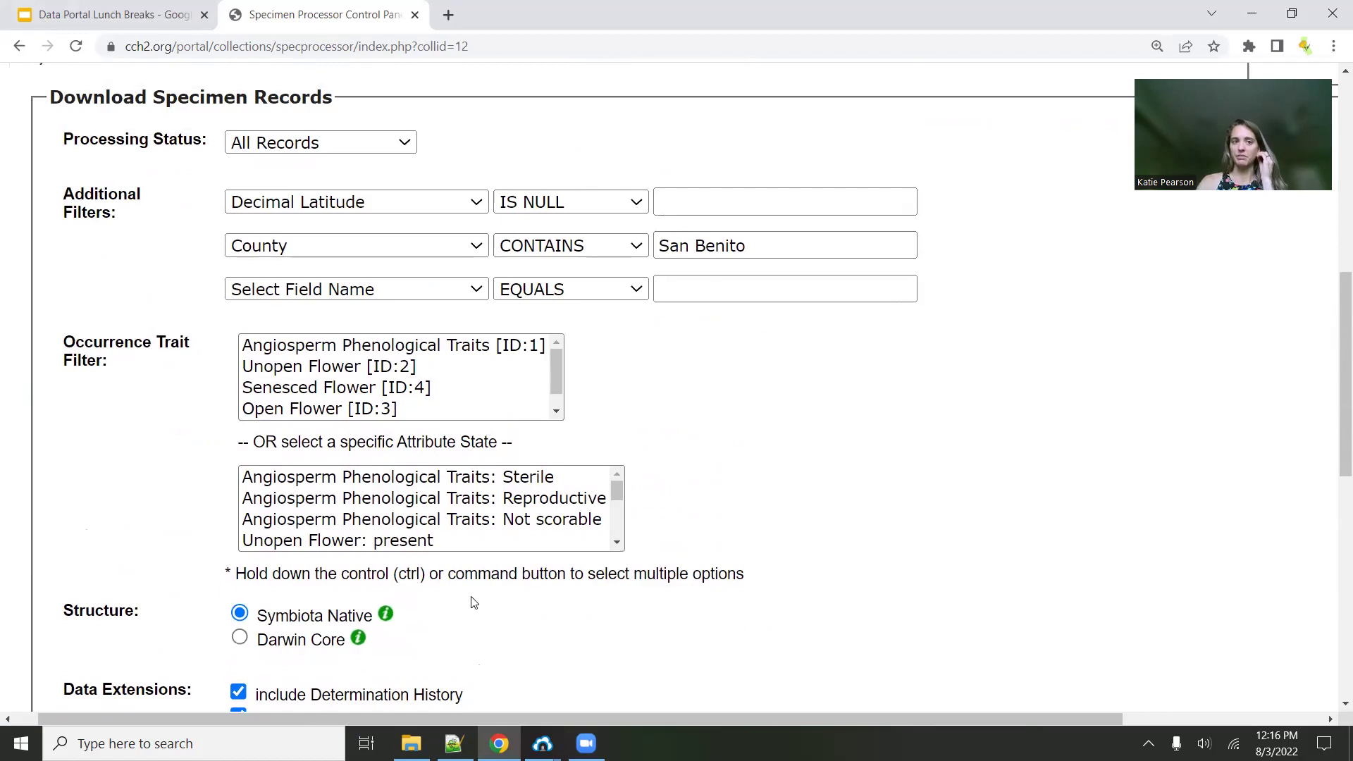
{"action": "left_click", "coordinate": [131, 17]}
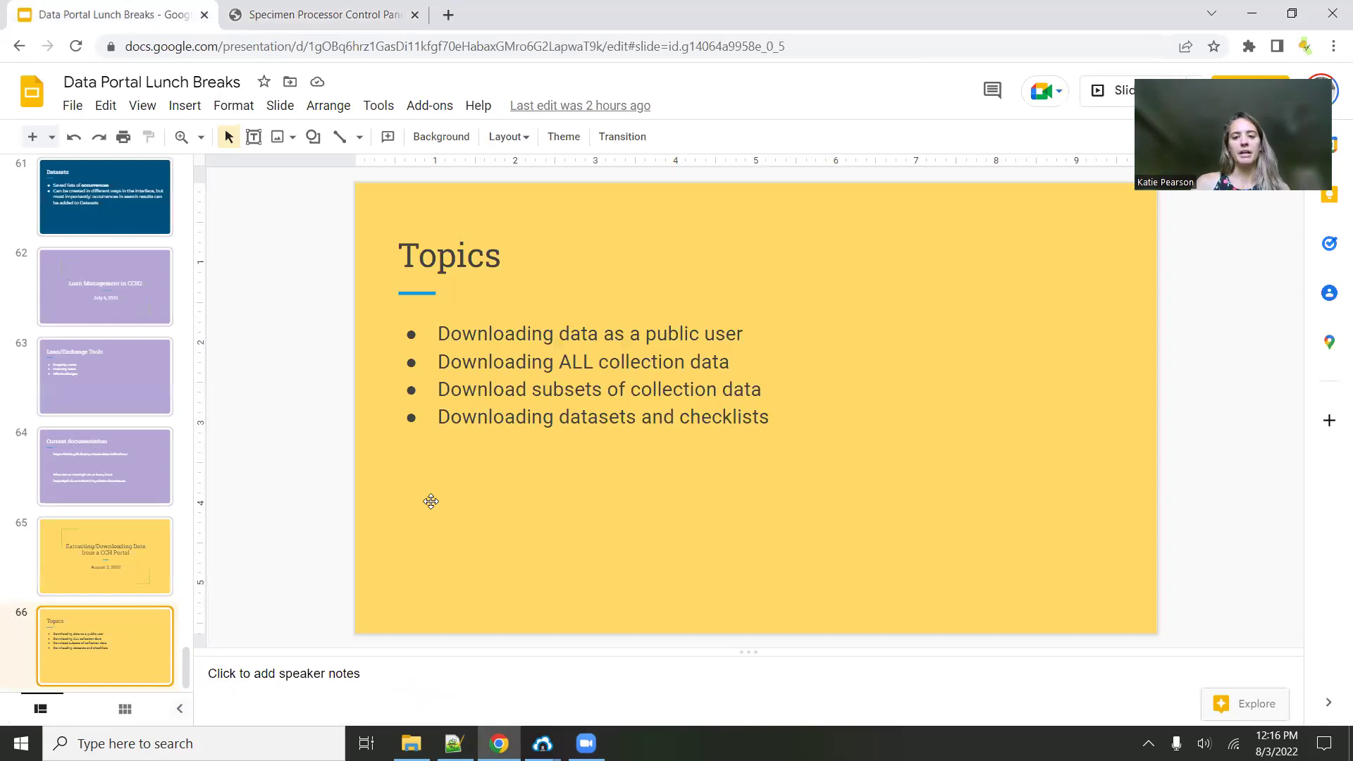
{"action": "left_click", "coordinate": [305, 14]}
{"action": "scroll", "coordinate": [824, 560], "scroll_direction": "up", "scroll_amount": 3}
{"action": "scroll", "coordinate": [826, 561], "scroll_direction": "down", "scroll_amount": 2}
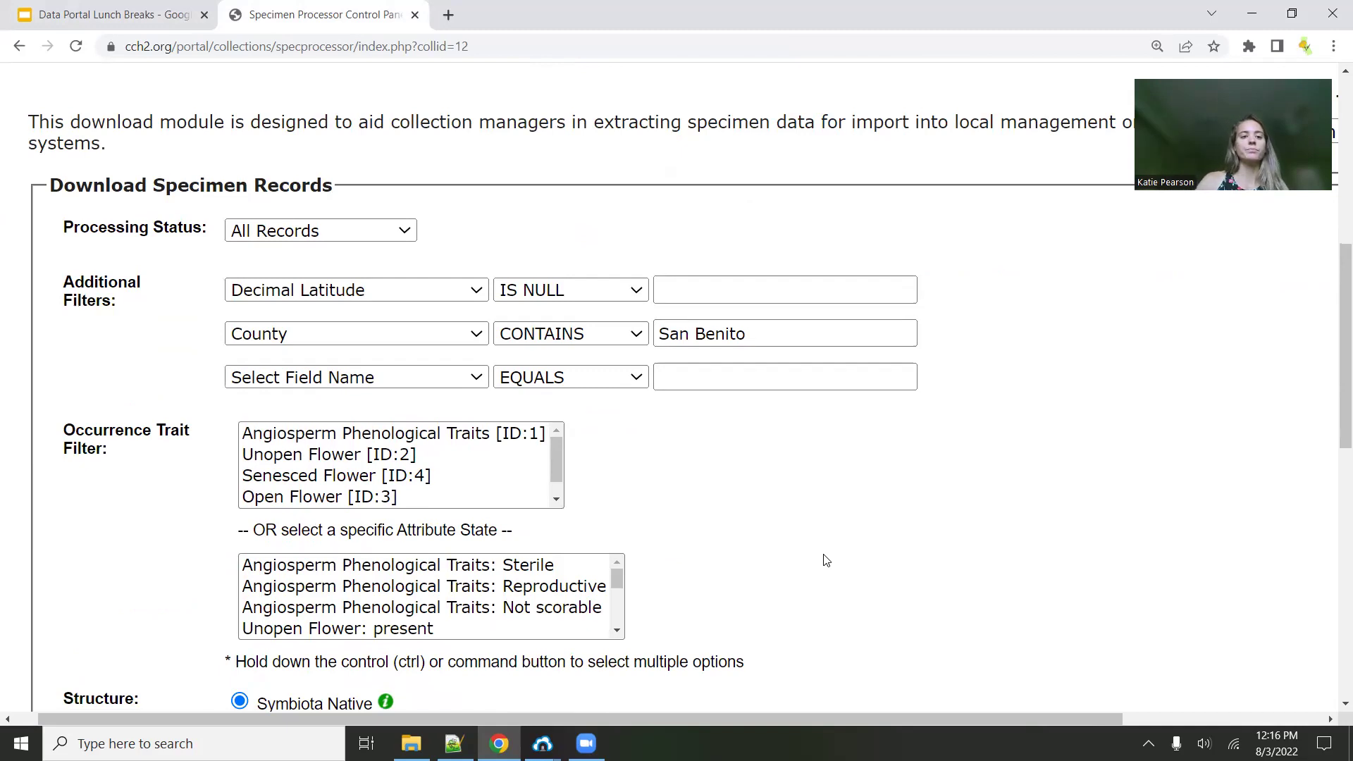
{"action": "scroll", "coordinate": [787, 566], "scroll_direction": "up", "scroll_amount": 2}
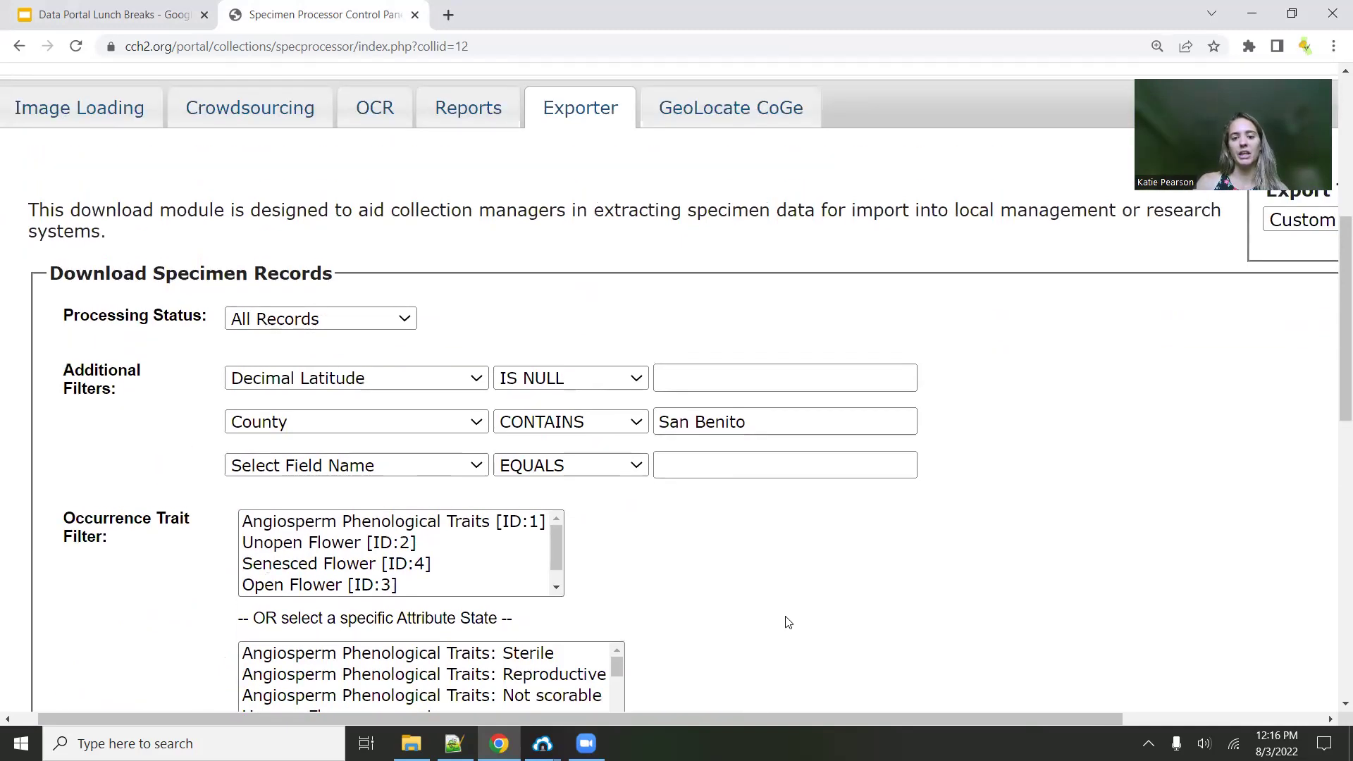
{"action": "scroll", "coordinate": [834, 553], "scroll_direction": "up", "scroll_amount": 4}
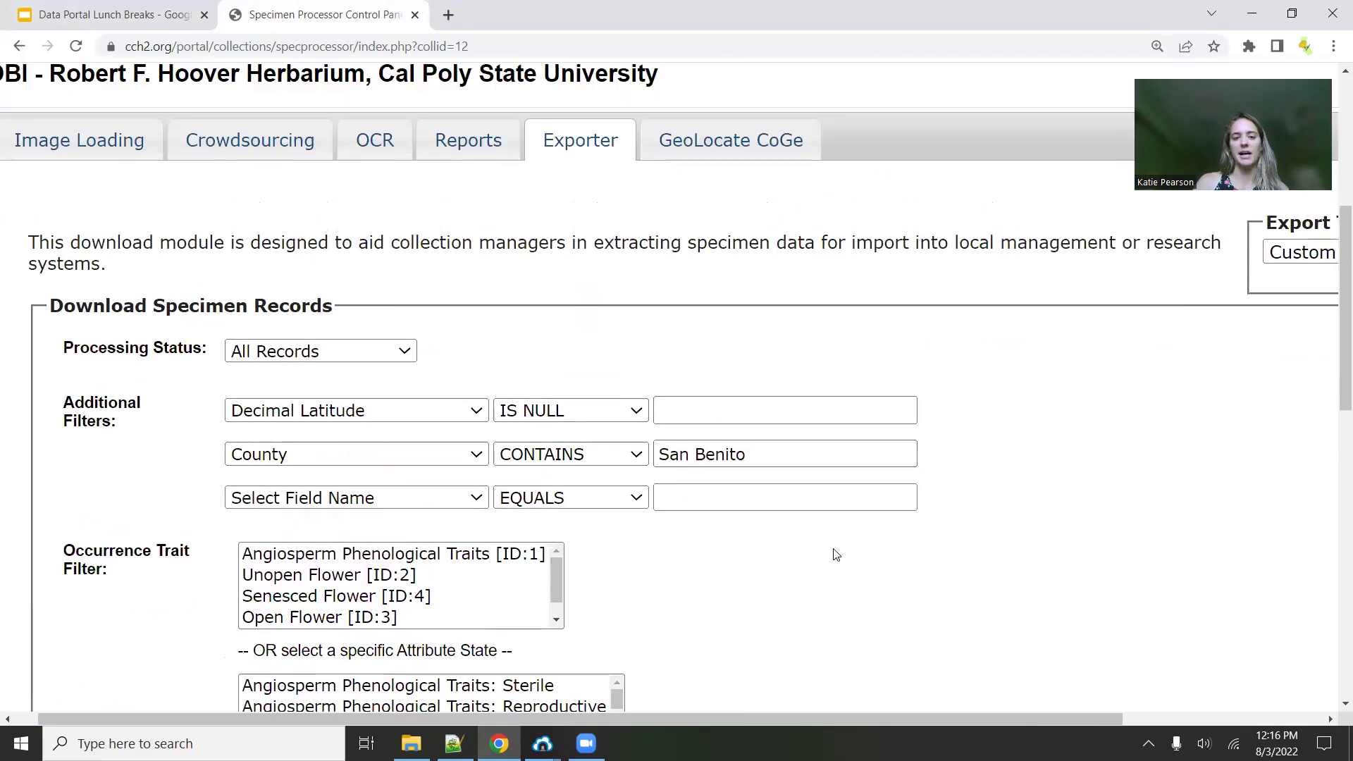
{"action": "scroll", "coordinate": [832, 549], "scroll_direction": "down", "scroll_amount": 2}
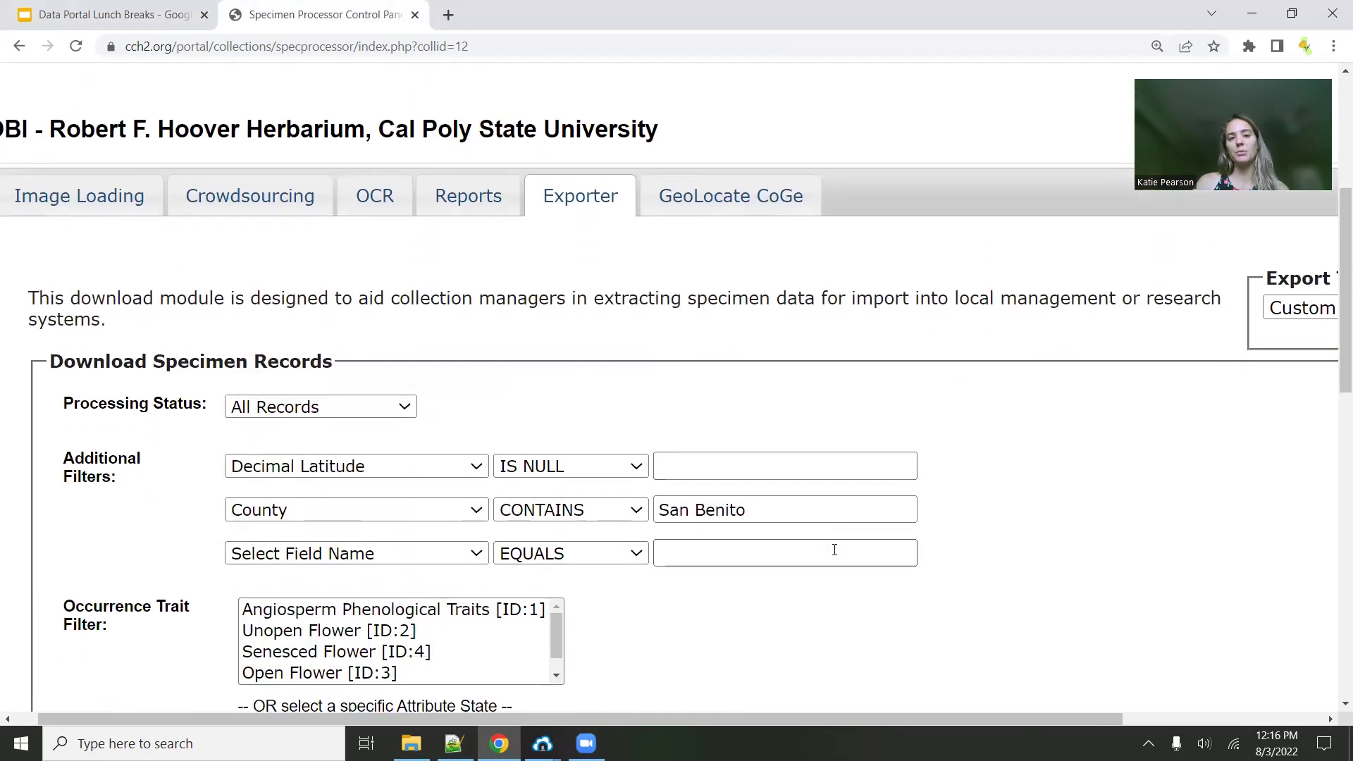
{"action": "scroll", "coordinate": [834, 550], "scroll_direction": "up", "scroll_amount": 1}
{"action": "scroll", "coordinate": [835, 550], "scroll_direction": "down", "scroll_amount": 1}
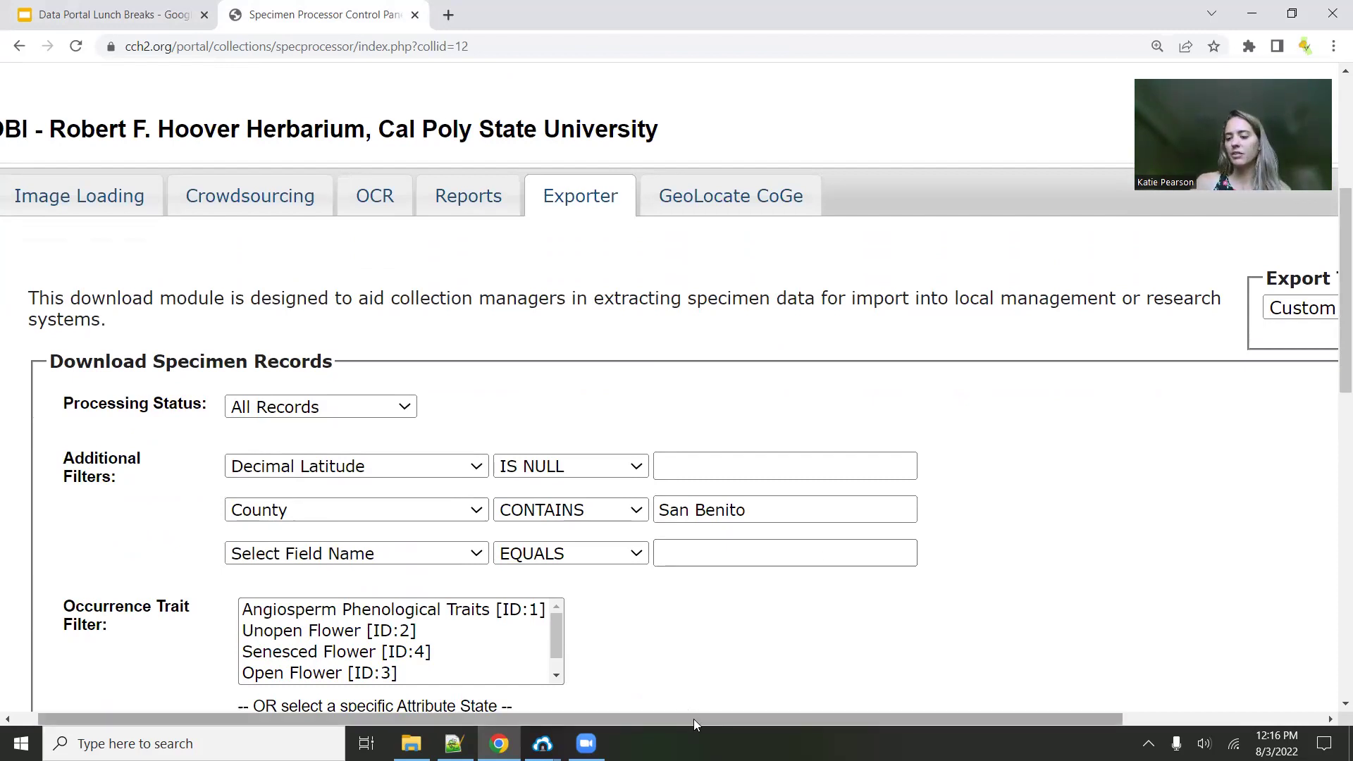
{"action": "left_click_drag", "start_coordinate": [693, 718], "coordinate": [623, 720]}
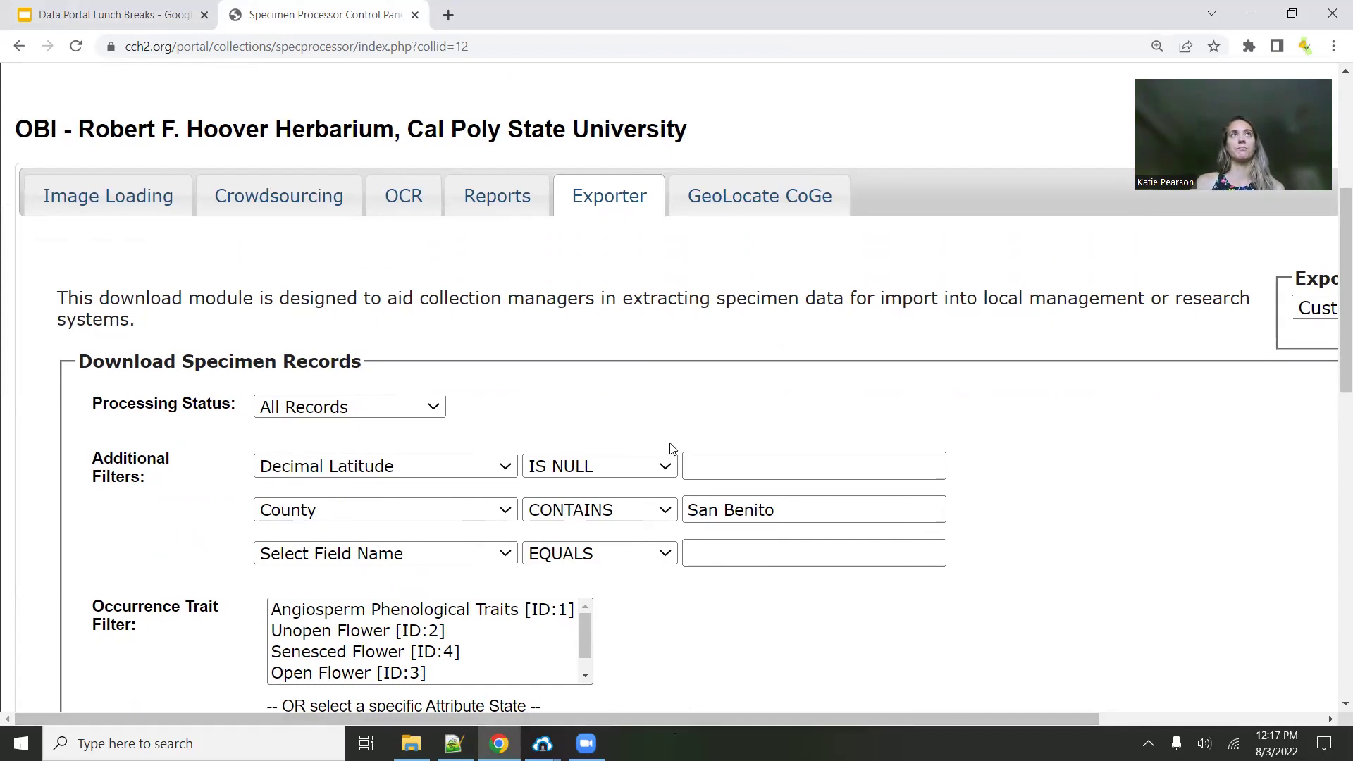
Start a new collections search with all collections selected and open its search criteria page
{"action": "scroll", "coordinate": [656, 461], "scroll_direction": "up", "scroll_amount": 1}
{"action": "scroll", "coordinate": [655, 486], "scroll_direction": "up", "scroll_amount": 2}
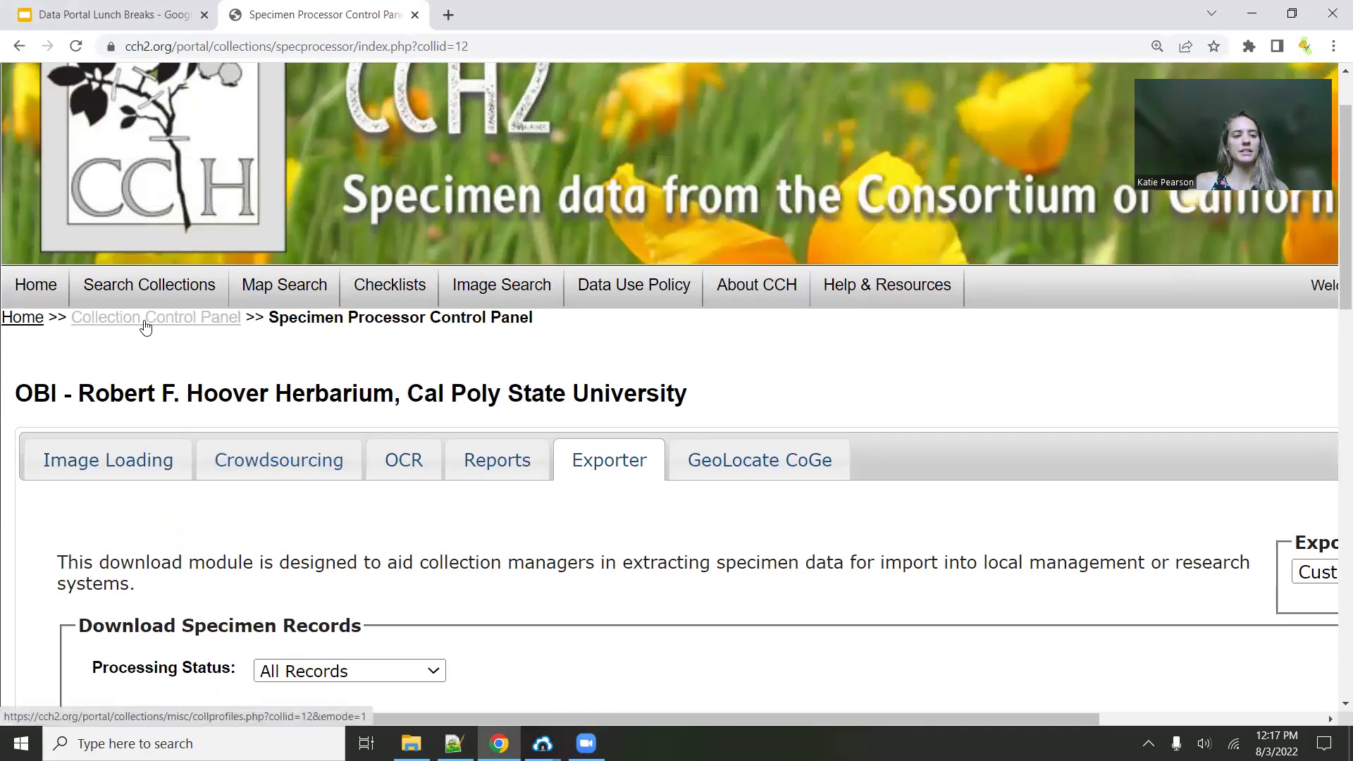
{"action": "left_click", "coordinate": [169, 286]}
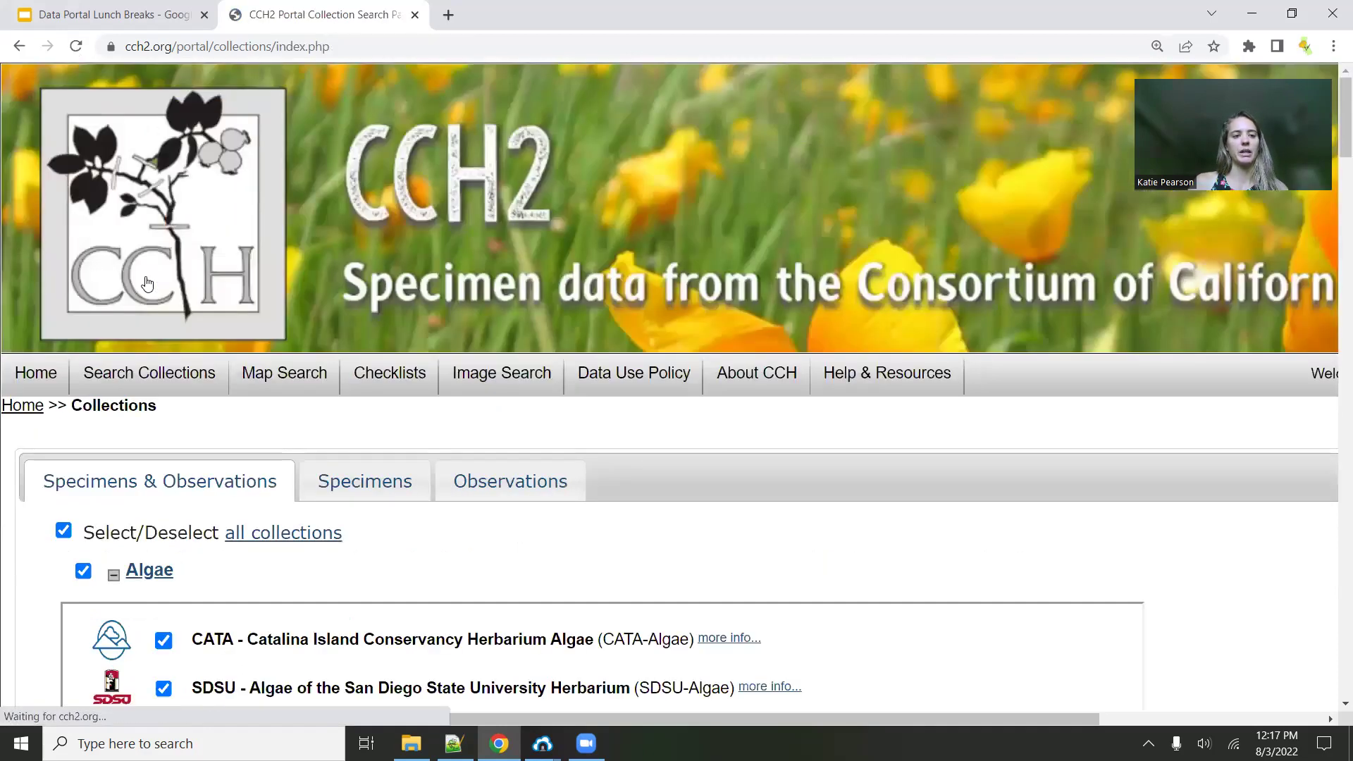
{"action": "scroll", "coordinate": [445, 440], "scroll_direction": "down", "scroll_amount": 2}
{"action": "left_click_drag", "start_coordinate": [593, 716], "coordinate": [817, 716]}
{"action": "left_click", "coordinate": [1231, 430]}
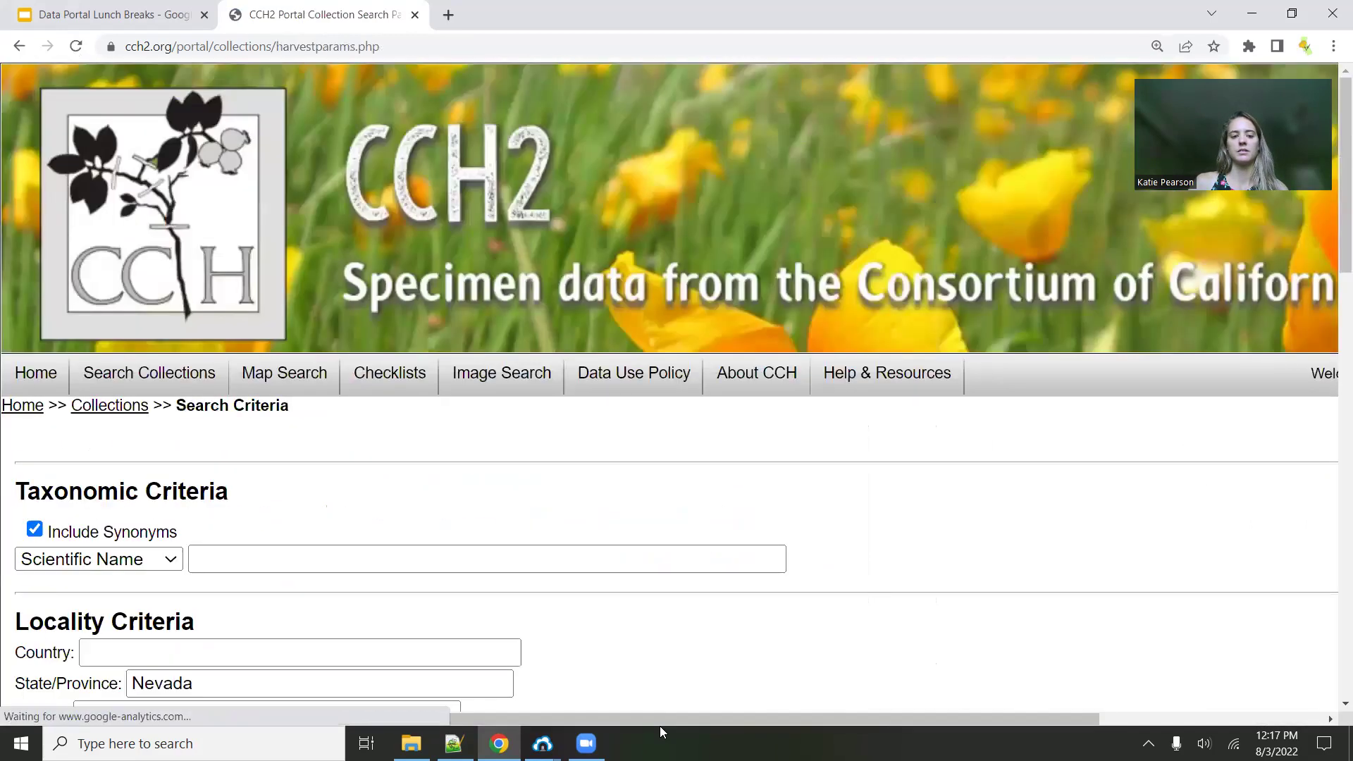
Run the search for specimens with Nevada as the state/province and display the matching occurrence records
{"action": "left_click_drag", "start_coordinate": [631, 723], "coordinate": [640, 723]}
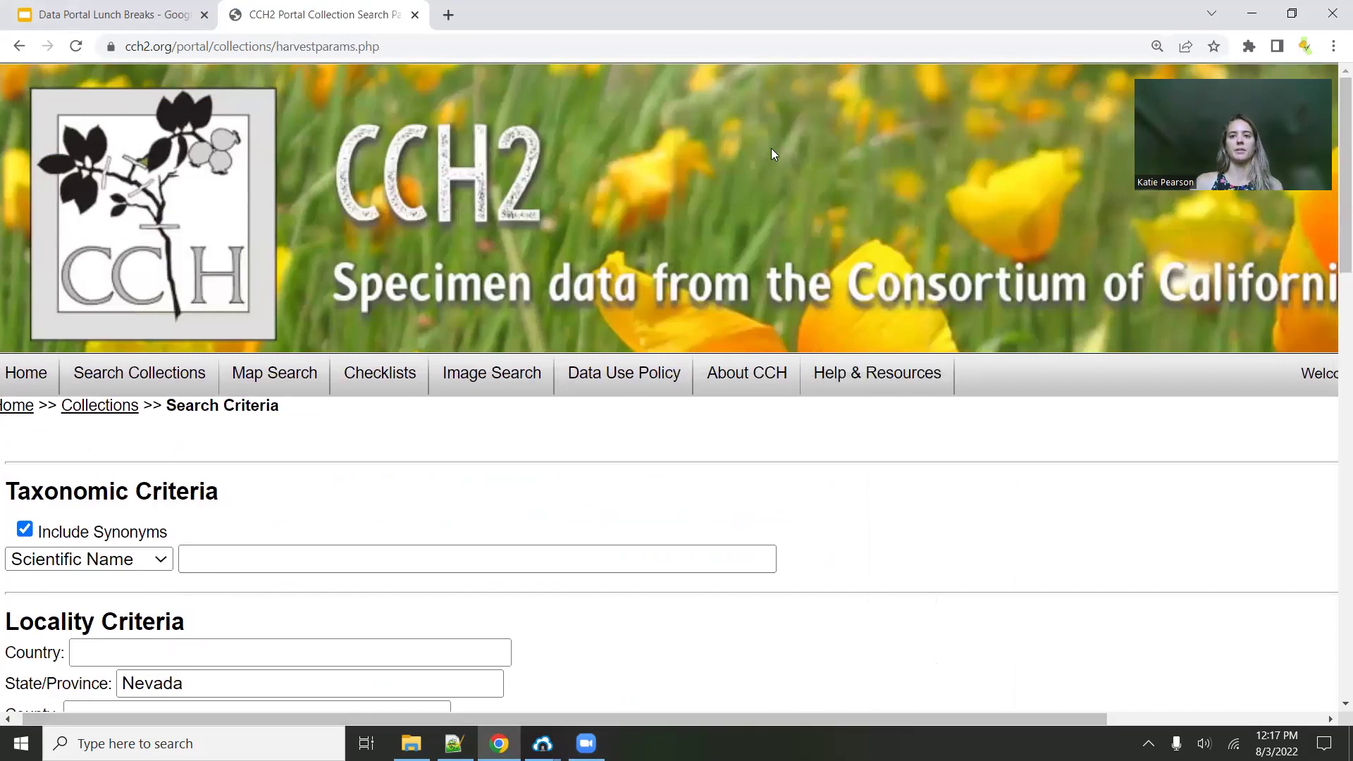
{"action": "key", "text": "ctrl+minus"}
{"action": "key", "text": "ctrl+minus"}
{"action": "key", "text": "ctrl+minus"}
{"action": "left_click", "coordinate": [282, 475]}
{"action": "left_click", "coordinate": [252, 499]}
{"action": "left_click", "coordinate": [1143, 354]}
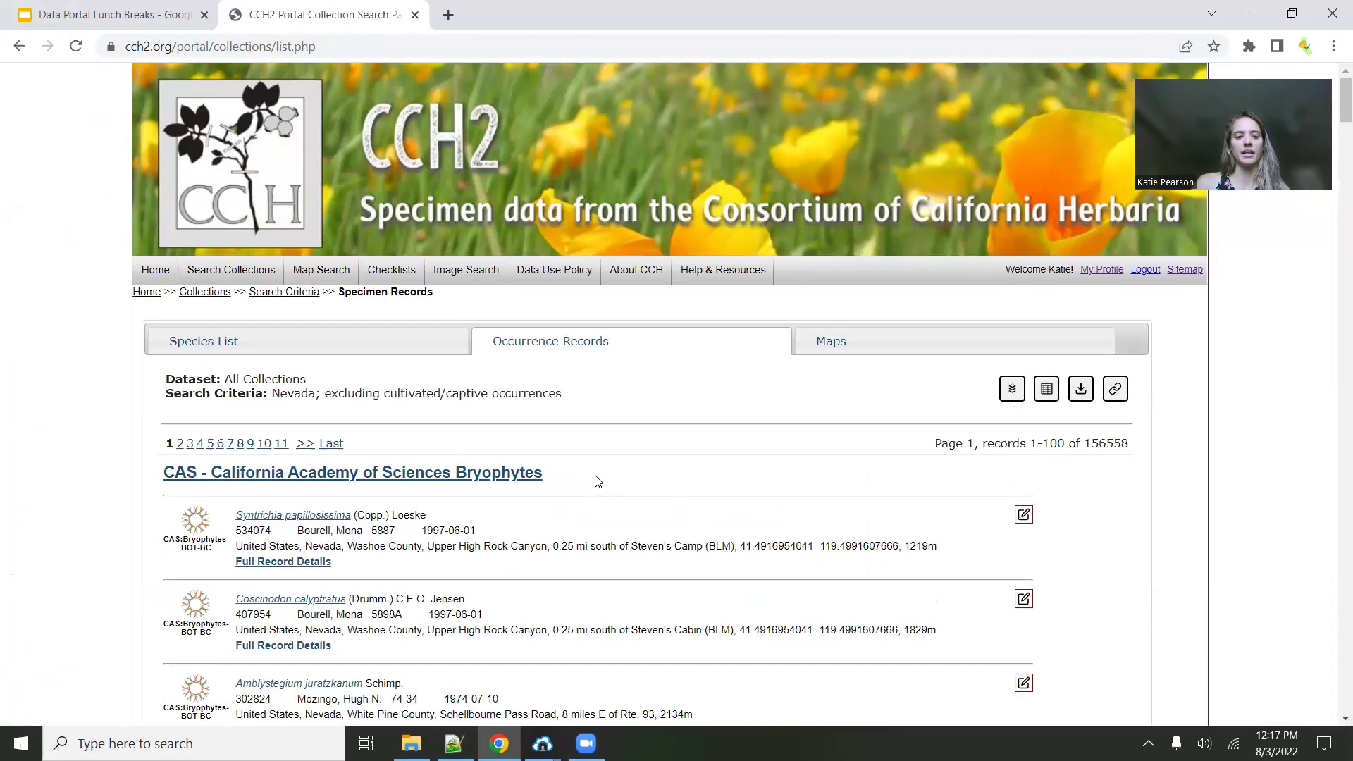
Go to page 8 of the Nevada occurrence records and show the Dataset Management tools
{"action": "scroll", "coordinate": [602, 471], "scroll_direction": "down", "scroll_amount": 1}
{"action": "left_click", "coordinate": [243, 356]}
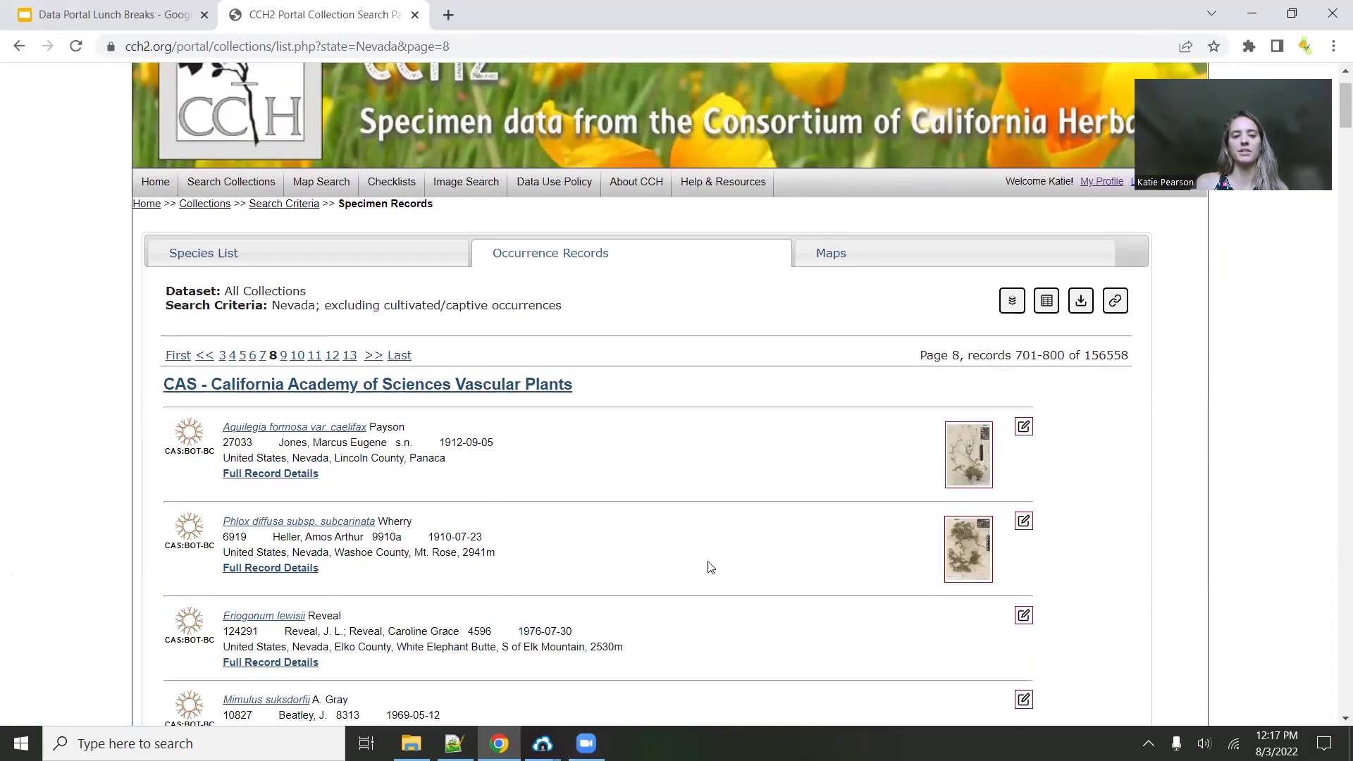
{"action": "left_click", "coordinate": [1005, 304]}
{"action": "scroll", "coordinate": [1008, 310], "scroll_direction": "down", "scroll_amount": 5}
{"action": "scroll", "coordinate": [1009, 324], "scroll_direction": "up", "scroll_amount": 3}
{"action": "scroll", "coordinate": [1009, 327], "scroll_direction": "up", "scroll_amount": 1}
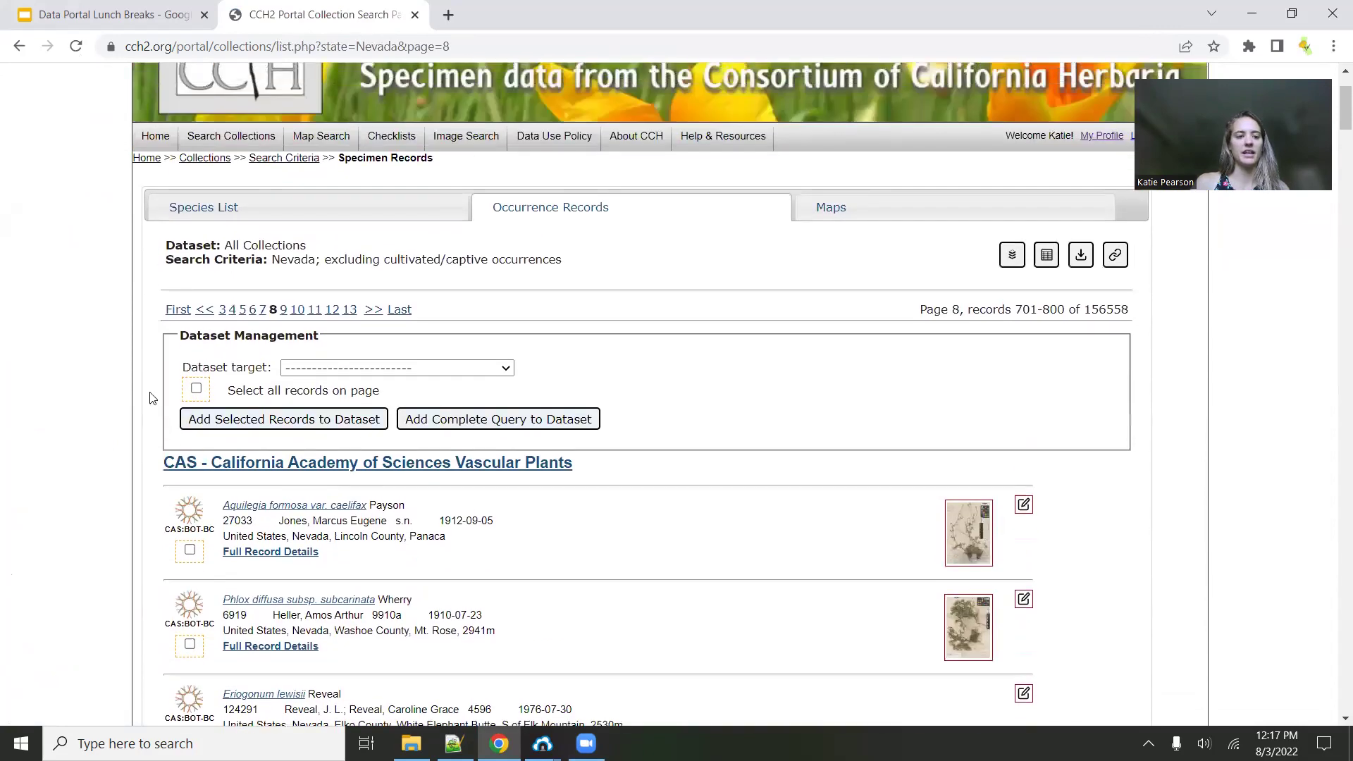
Select the Aquilegia formosa, Phlox diffusa, Mentzelia argillicola, Polemonium decurrens, Tanacetum compactum and Agave eborispina specimen records
{"action": "left_click", "coordinate": [188, 549]}
{"action": "scroll", "coordinate": [189, 493], "scroll_direction": "down", "scroll_amount": 4}
{"action": "left_click", "coordinate": [190, 385]}
{"action": "scroll", "coordinate": [197, 437], "scroll_direction": "down", "scroll_amount": 1}
{"action": "left_click", "coordinate": [190, 565]}
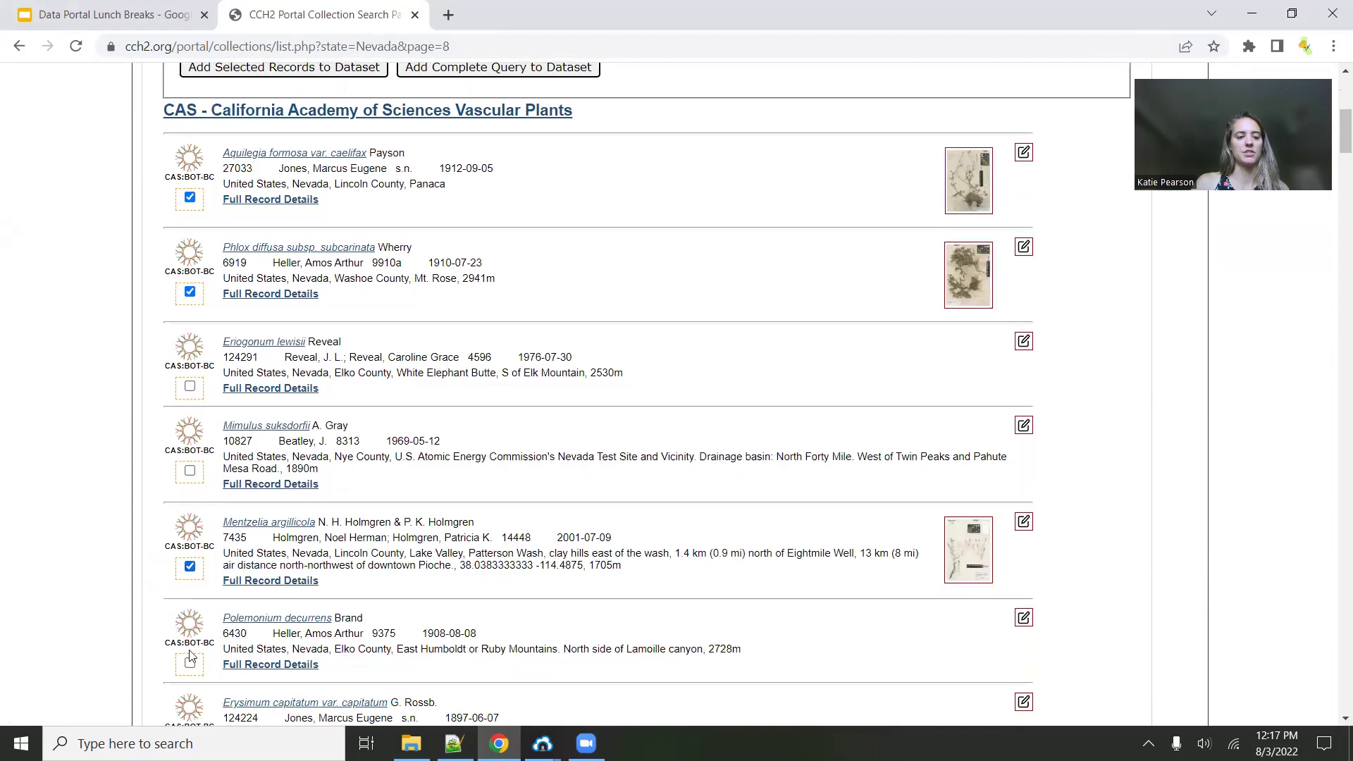
{"action": "left_click", "coordinate": [189, 663]}
{"action": "scroll", "coordinate": [275, 615], "scroll_direction": "down", "scroll_amount": 3}
{"action": "scroll", "coordinate": [275, 615], "scroll_direction": "down", "scroll_amount": 1}
{"action": "left_click", "coordinate": [190, 567]}
{"action": "left_click", "coordinate": [190, 662]}
{"action": "scroll", "coordinate": [506, 530], "scroll_direction": "down", "scroll_amount": 1}
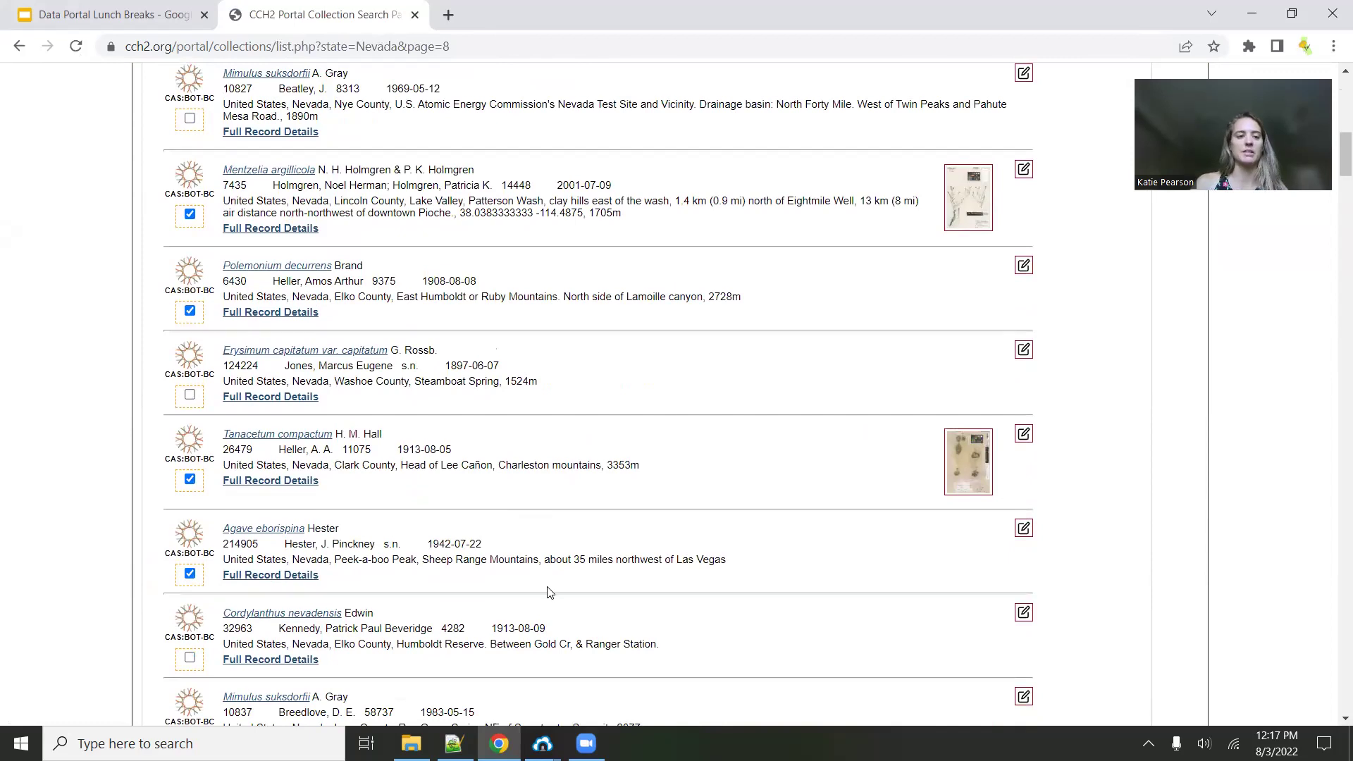
Set the dataset target to Test dataset and add the selected specimen records to it
{"action": "scroll", "coordinate": [429, 613], "scroll_direction": "up", "scroll_amount": 1}
{"action": "scroll", "coordinate": [427, 613], "scroll_direction": "up", "scroll_amount": 2}
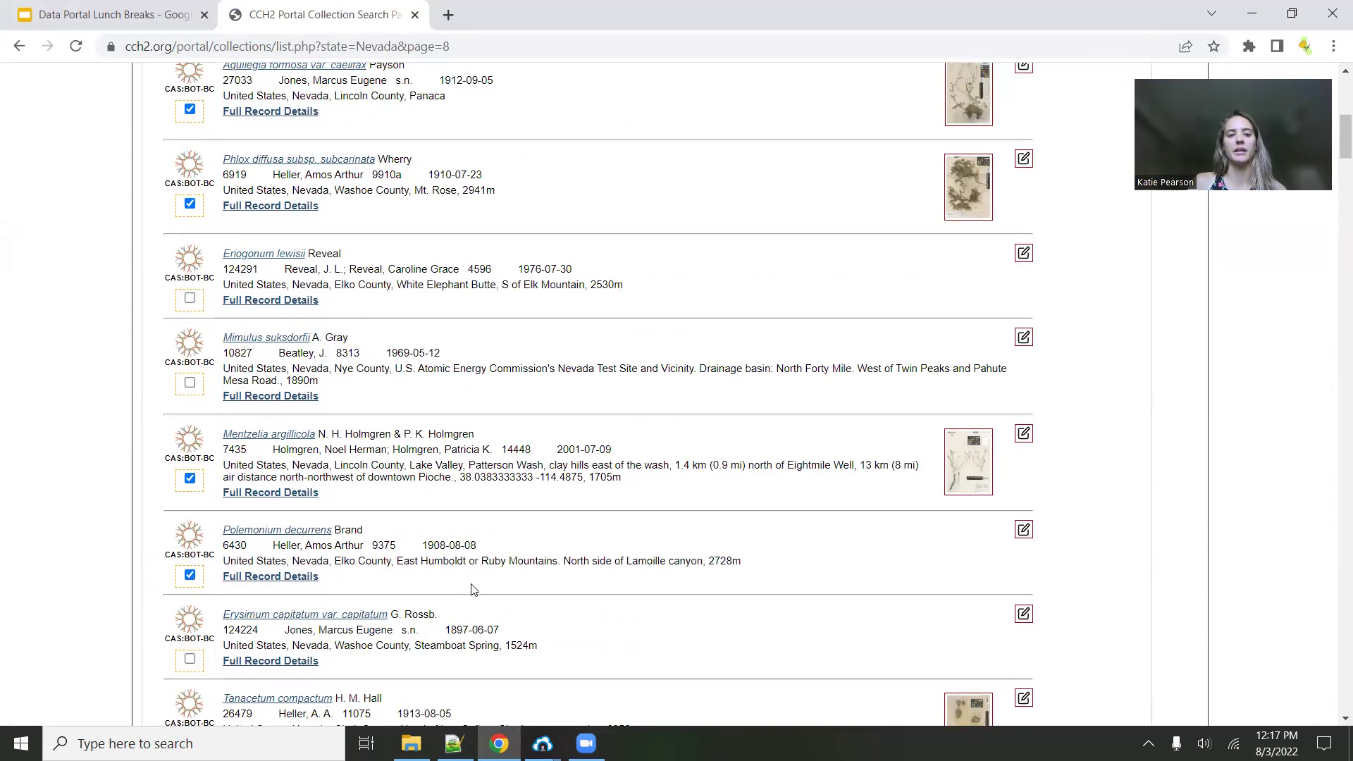
{"action": "scroll", "coordinate": [469, 589], "scroll_direction": "up", "scroll_amount": 4}
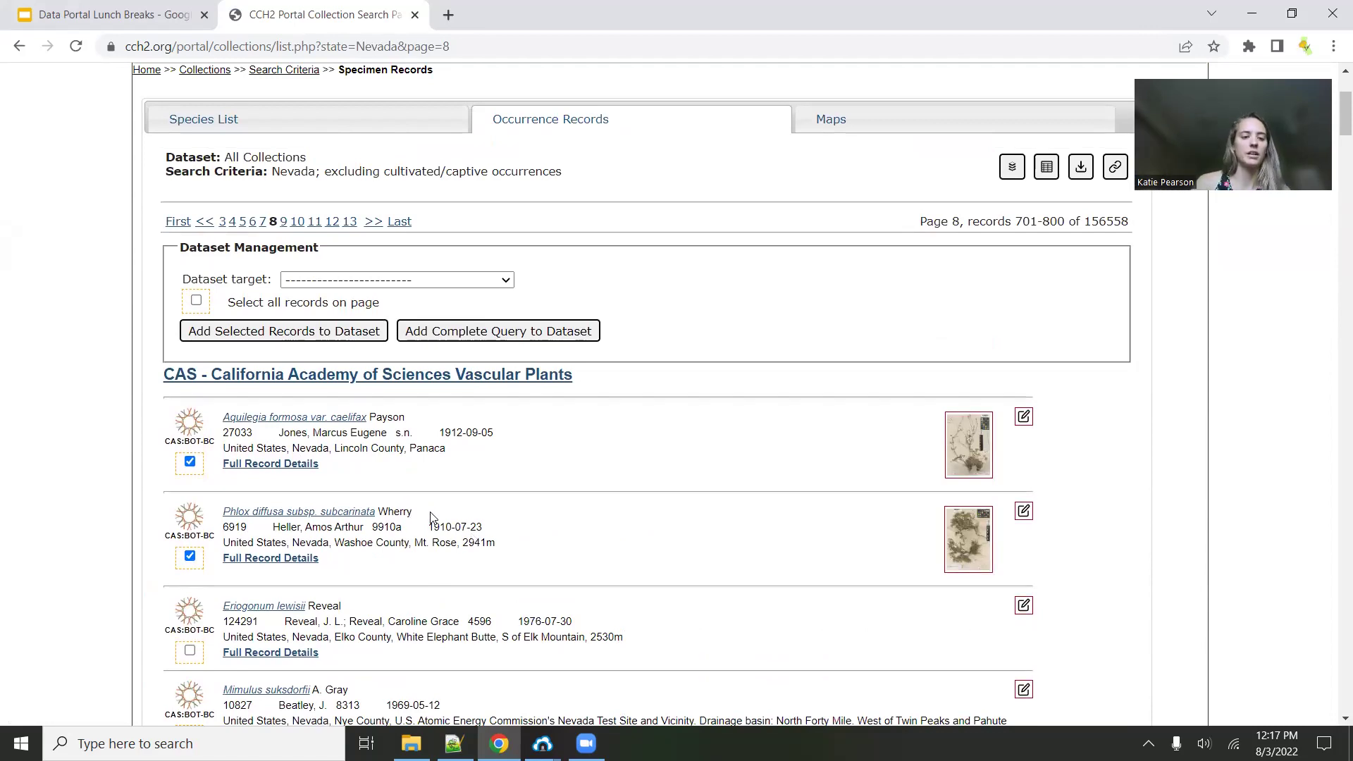
{"action": "scroll", "coordinate": [326, 653], "scroll_direction": "down", "scroll_amount": 1}
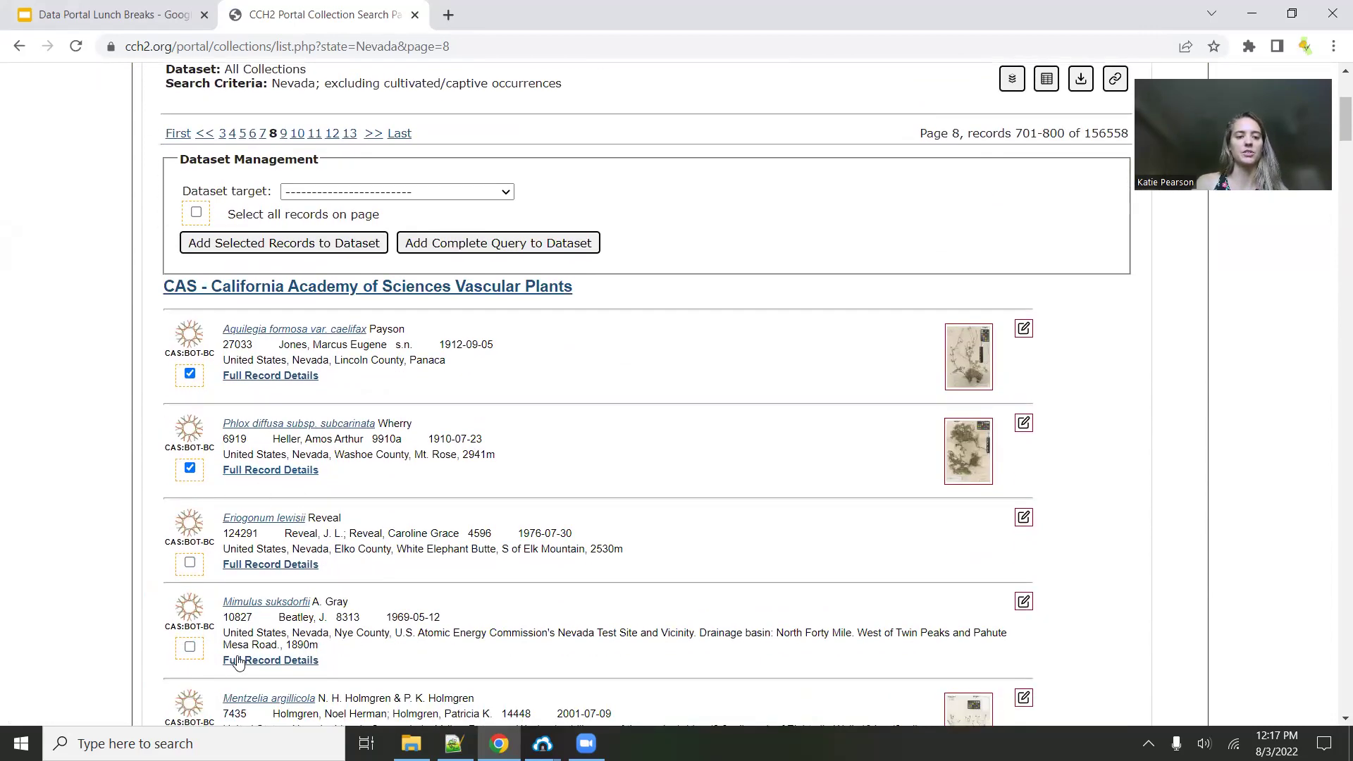
{"action": "scroll", "coordinate": [213, 459], "scroll_direction": "down", "scroll_amount": 1}
{"action": "scroll", "coordinate": [215, 465], "scroll_direction": "up", "scroll_amount": 4}
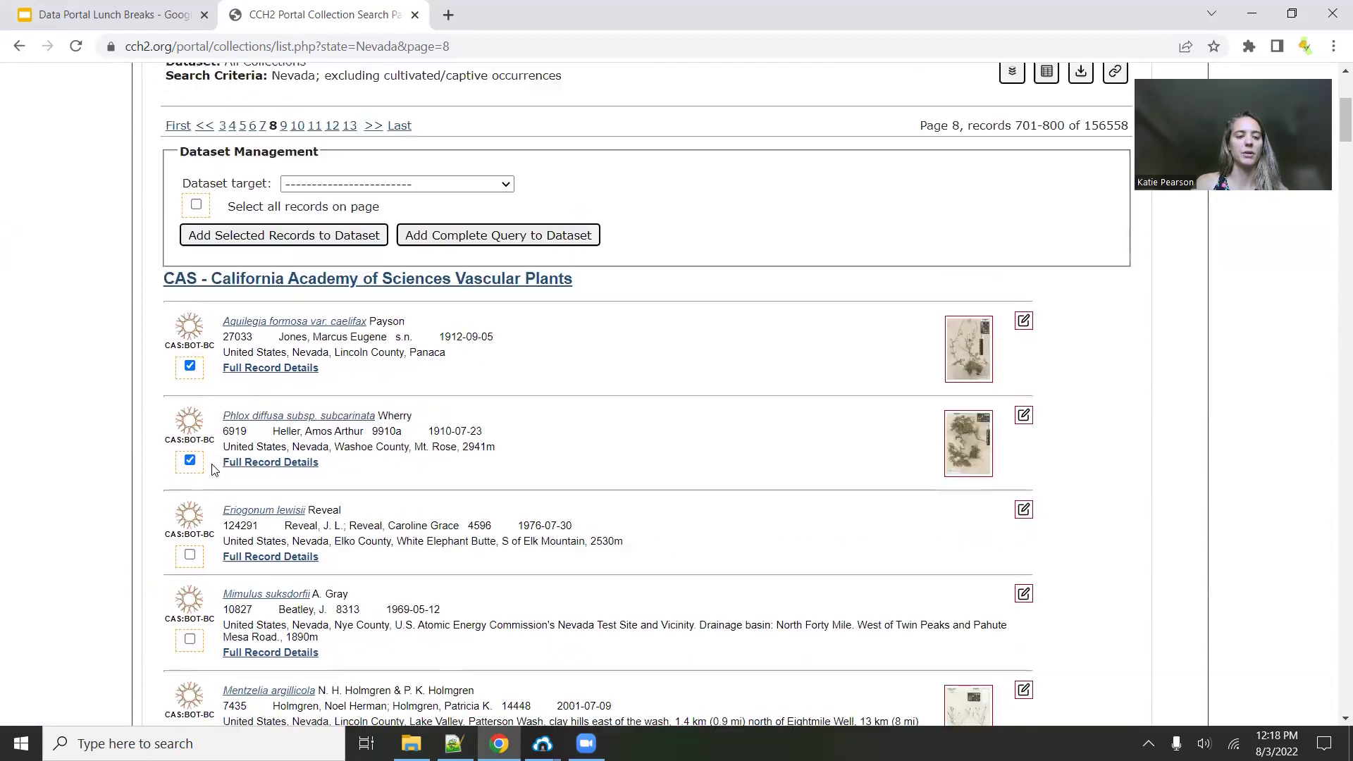
{"action": "left_click", "coordinate": [310, 457]}
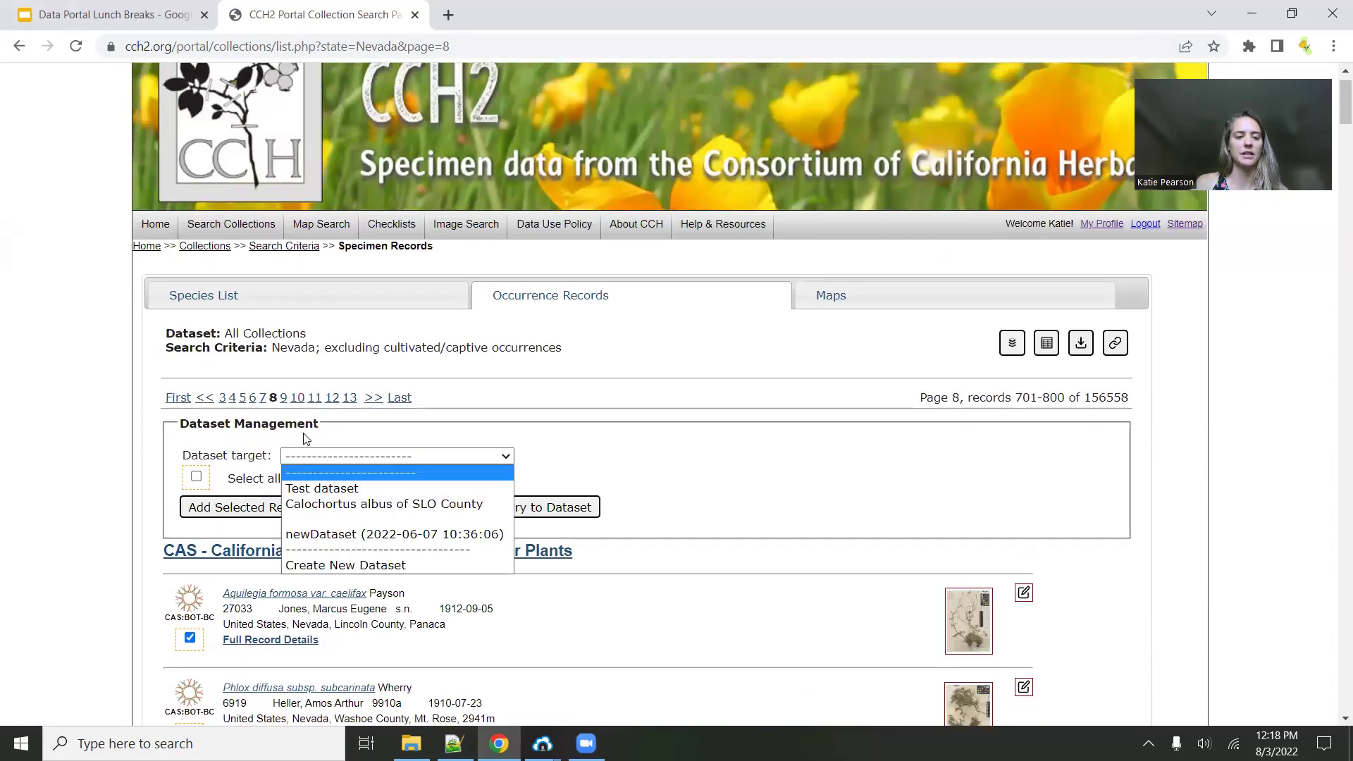
{"action": "left_click", "coordinate": [171, 413]}
{"action": "left_click", "coordinate": [394, 457]}
{"action": "left_click", "coordinate": [317, 472]}
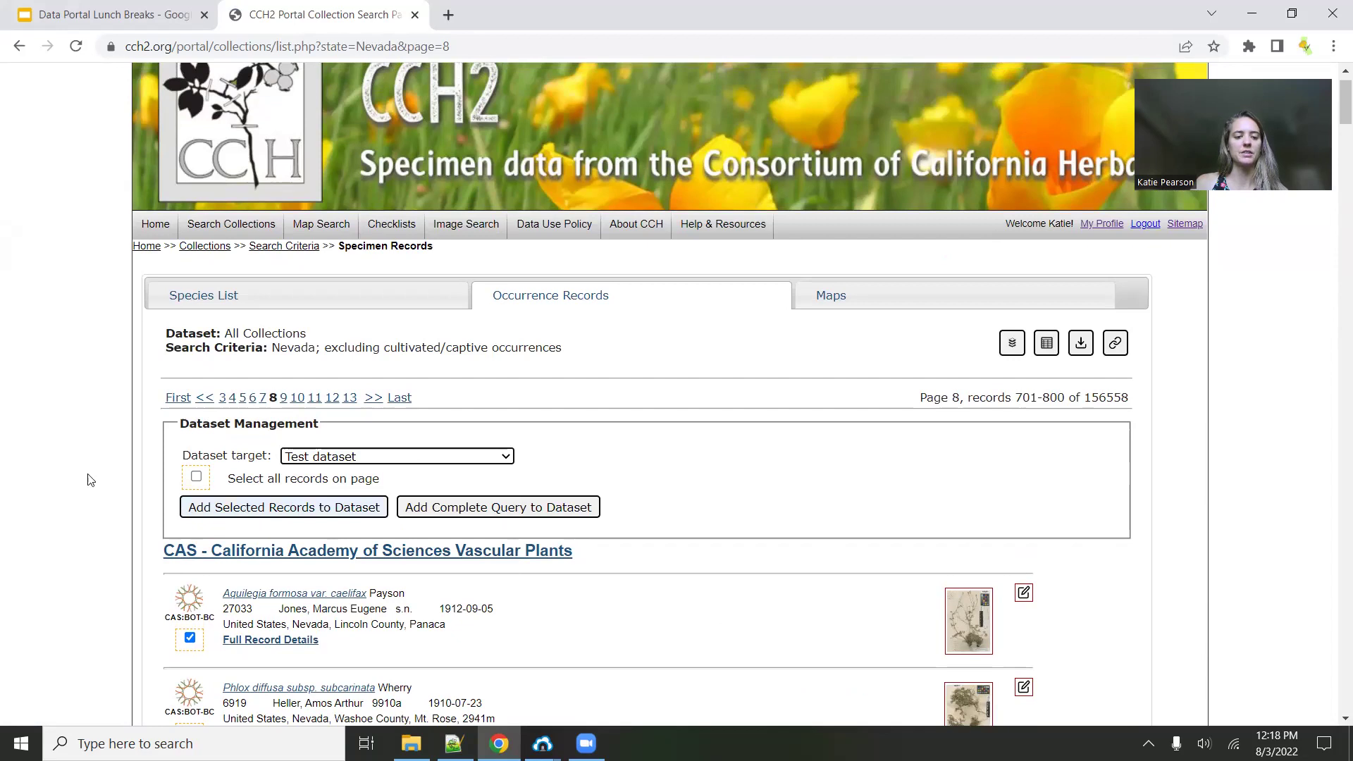
{"action": "scroll", "coordinate": [139, 525], "scroll_direction": "down", "scroll_amount": 1}
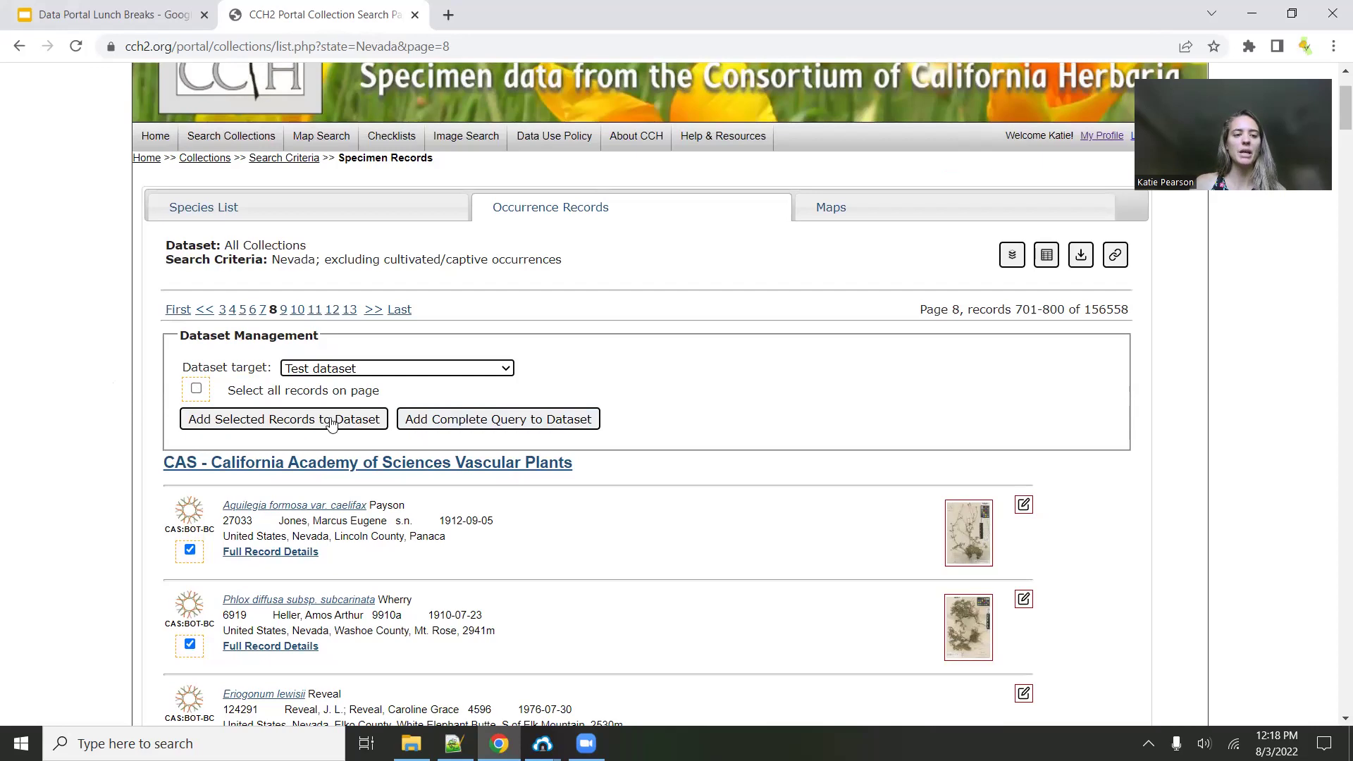
{"action": "left_click", "coordinate": [258, 420]}
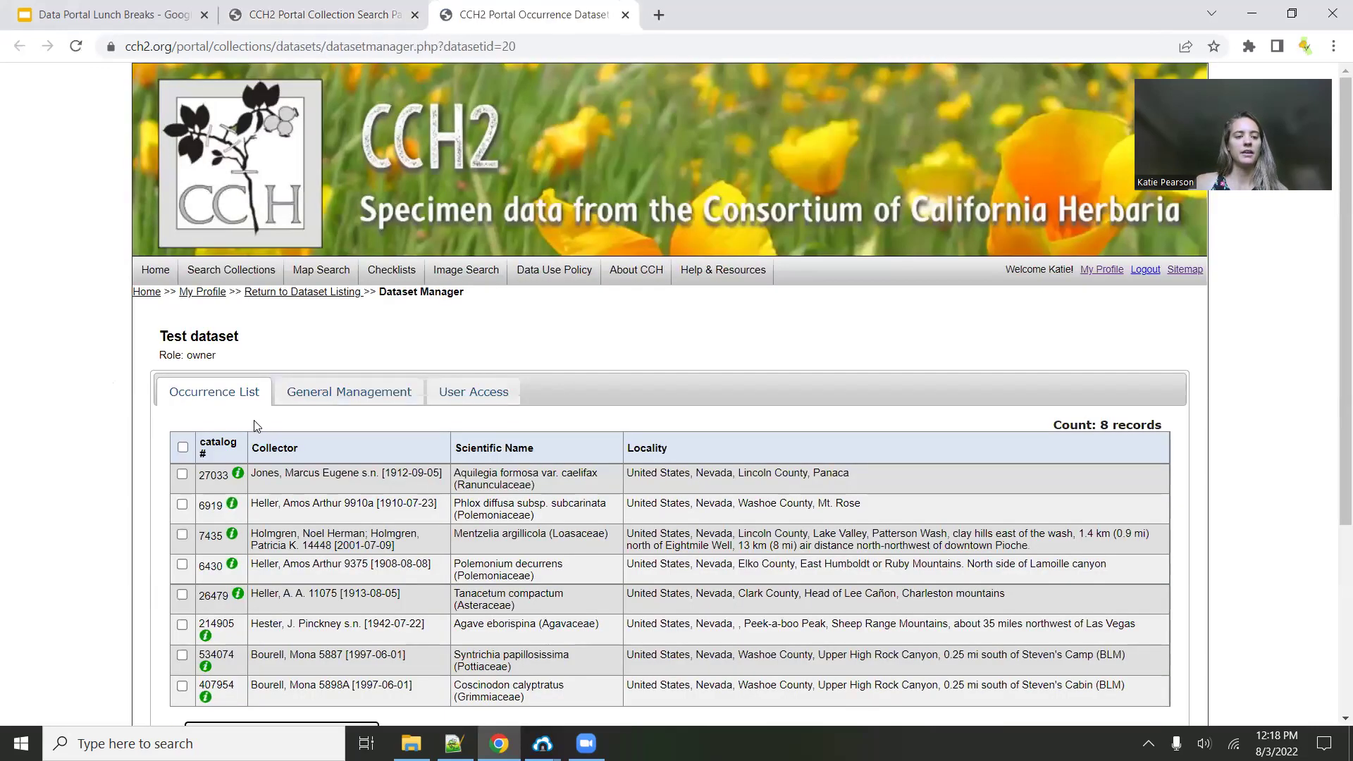
Review the Test dataset's occurrence list and check its export options without downloading
{"action": "scroll", "coordinate": [255, 422], "scroll_direction": "down", "scroll_amount": 1}
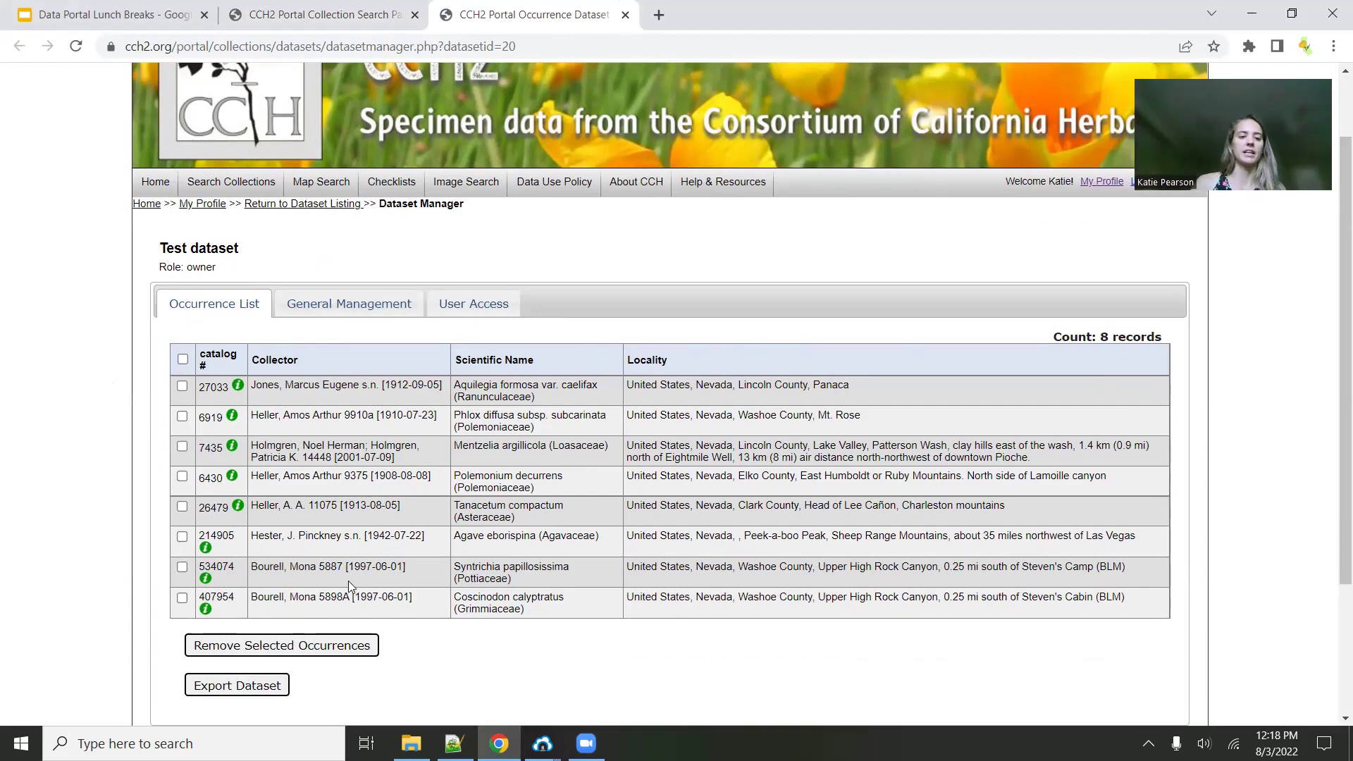
{"action": "scroll", "coordinate": [403, 490], "scroll_direction": "down", "scroll_amount": 1}
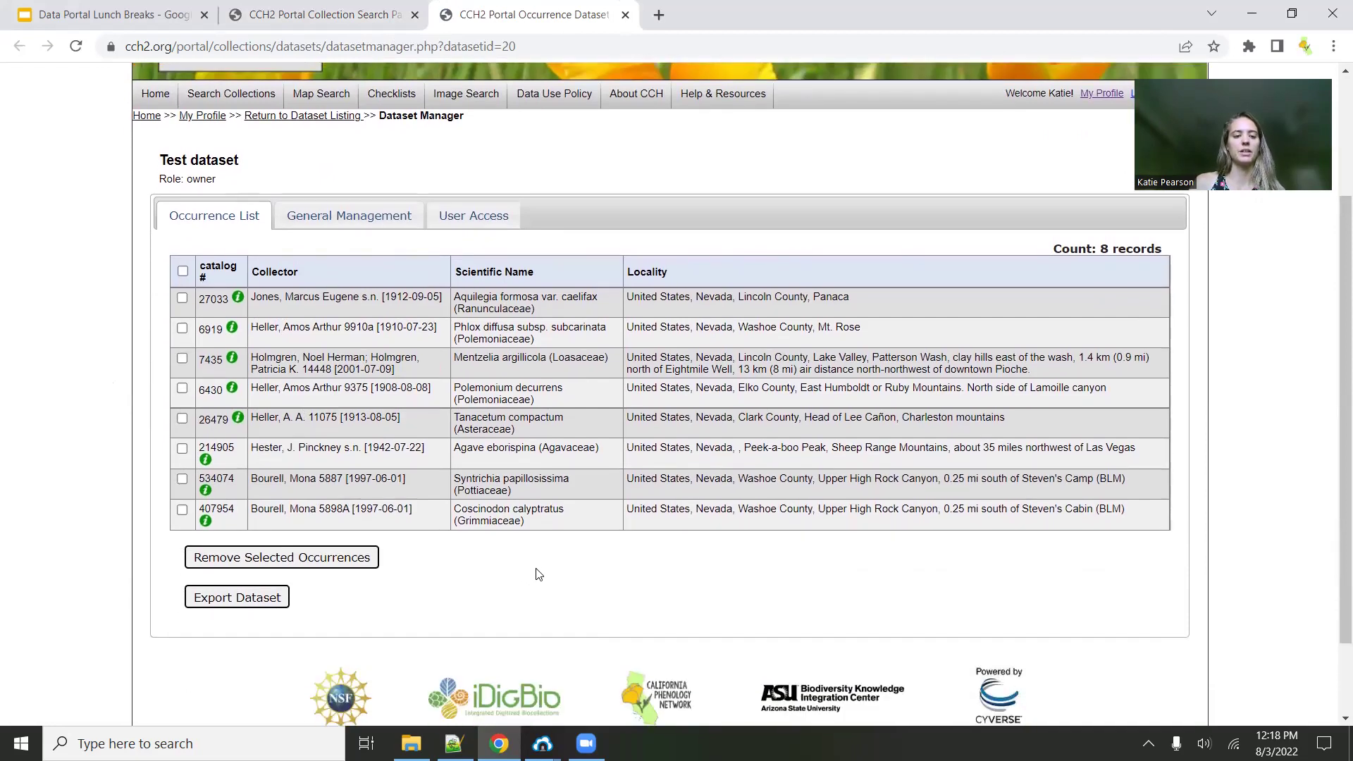
{"action": "left_click", "coordinate": [218, 598]}
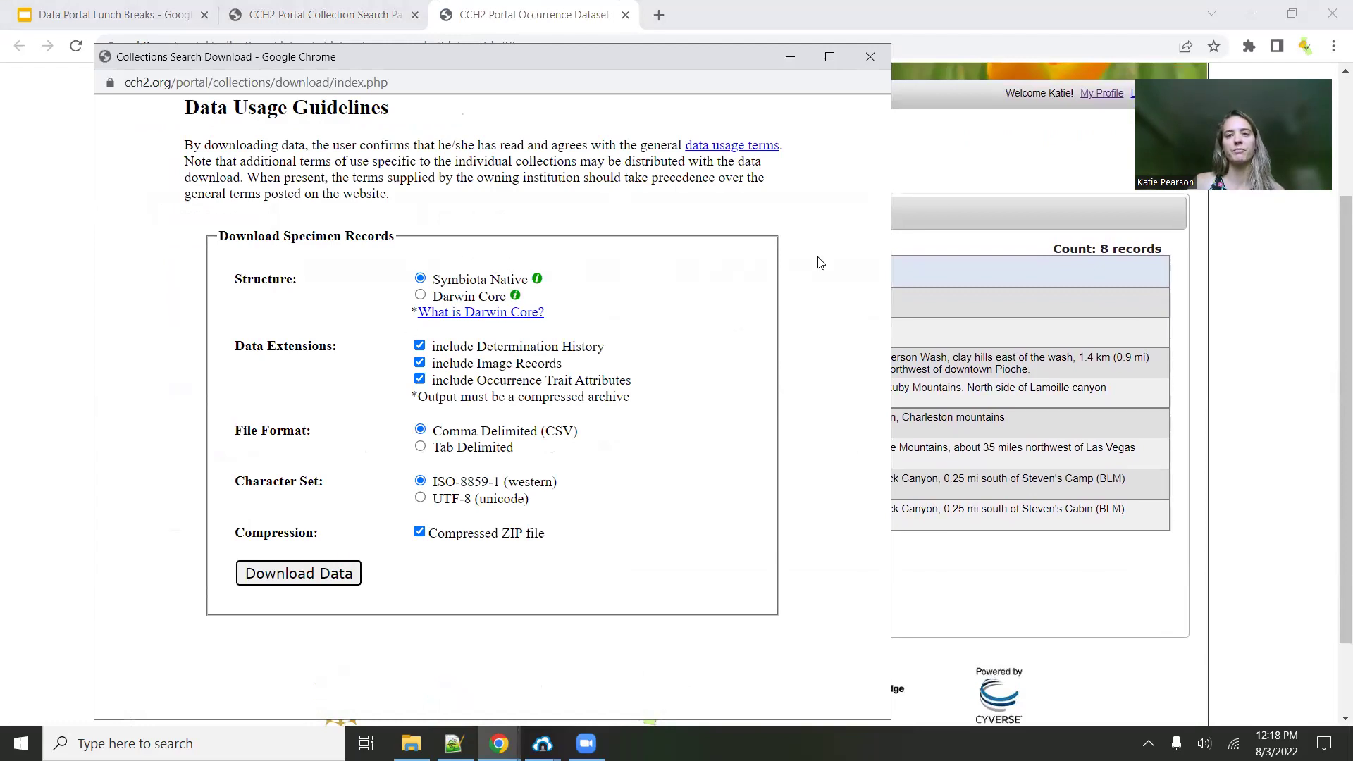
{"action": "left_click", "coordinate": [870, 57]}
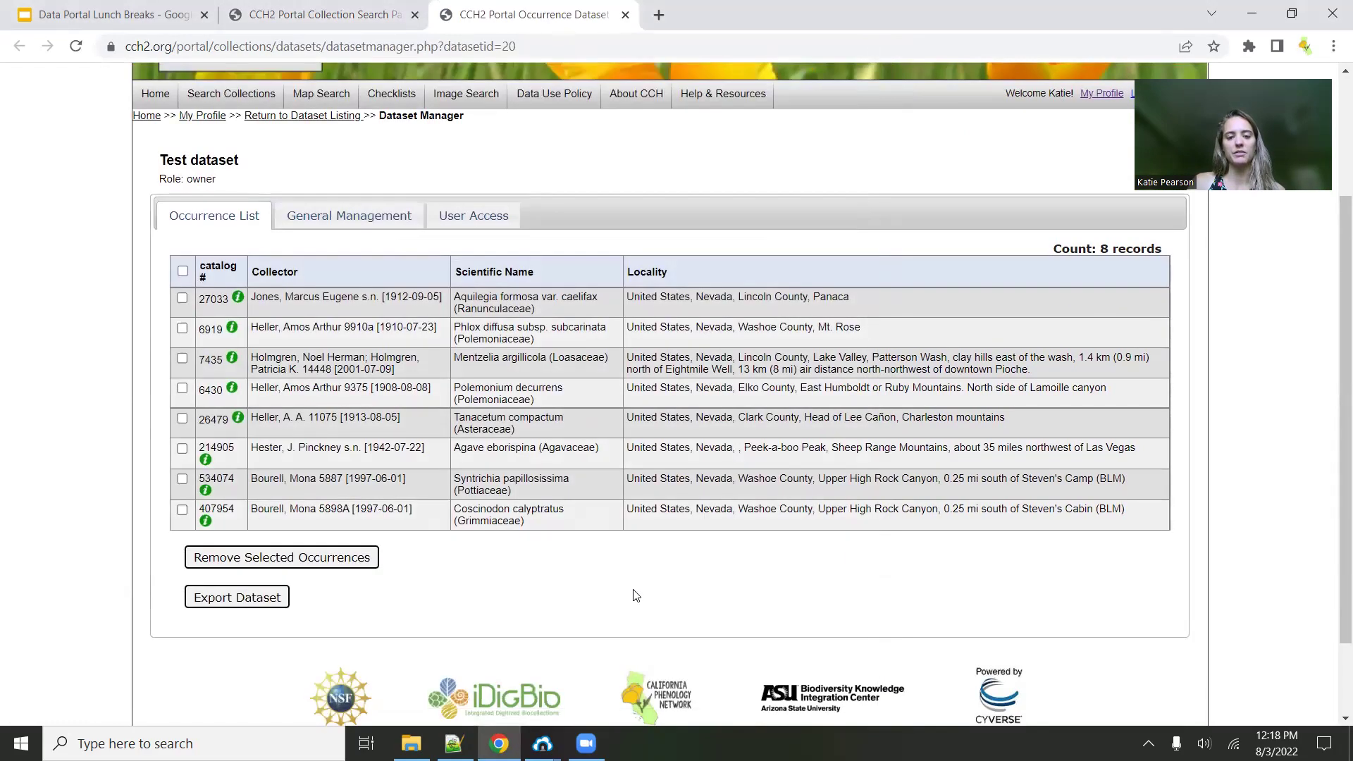
Go to the profile's species checklists and open the personal test checklist
{"action": "scroll", "coordinate": [637, 595], "scroll_direction": "up", "scroll_amount": 3}
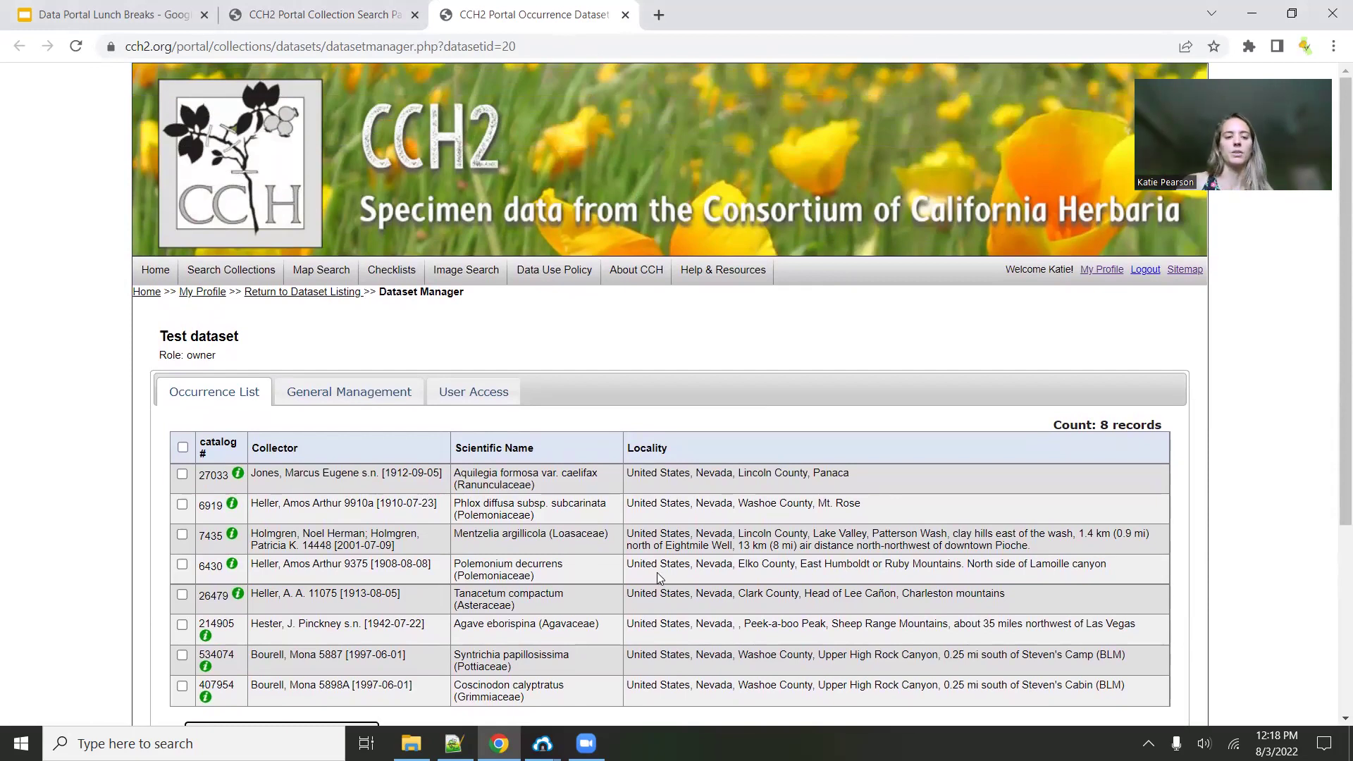
{"action": "scroll", "coordinate": [546, 579], "scroll_direction": "down", "scroll_amount": 1}
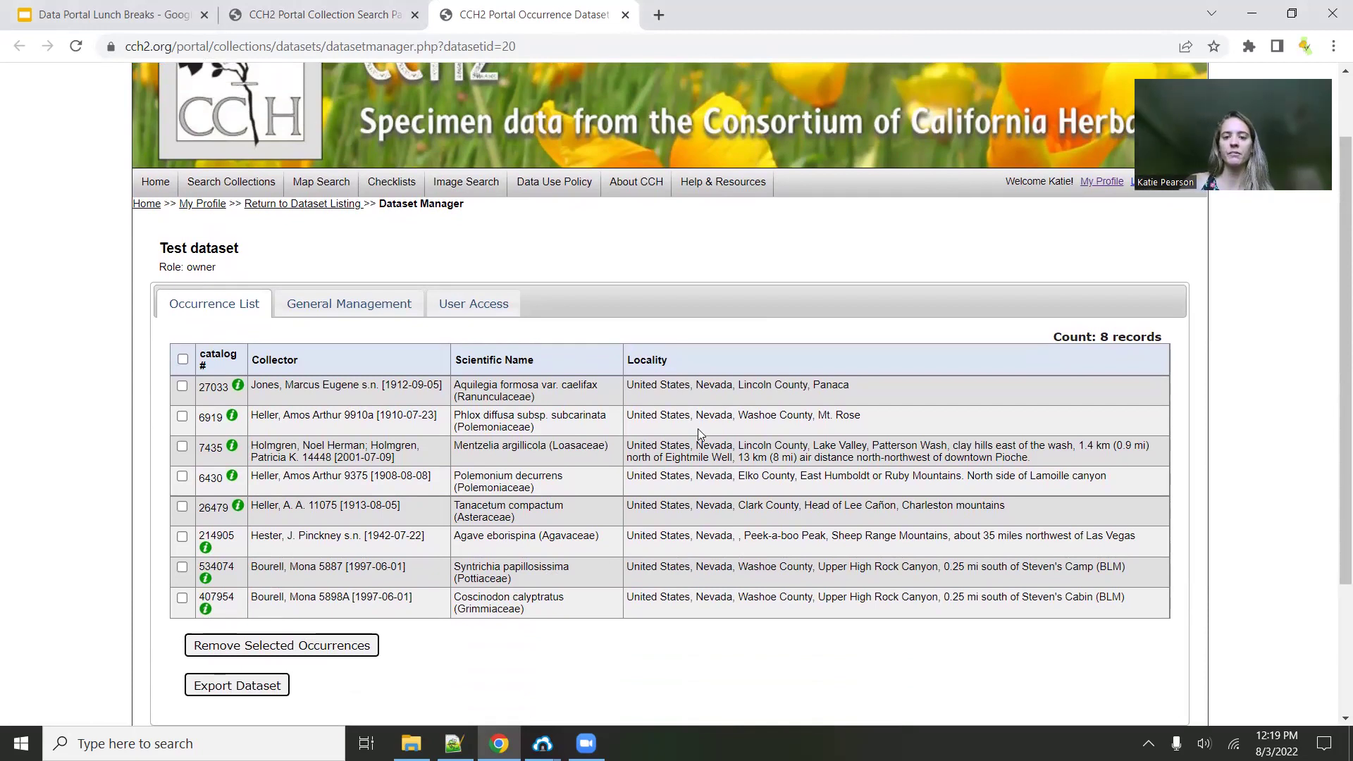
{"action": "scroll", "coordinate": [545, 382], "scroll_direction": "up", "scroll_amount": 2}
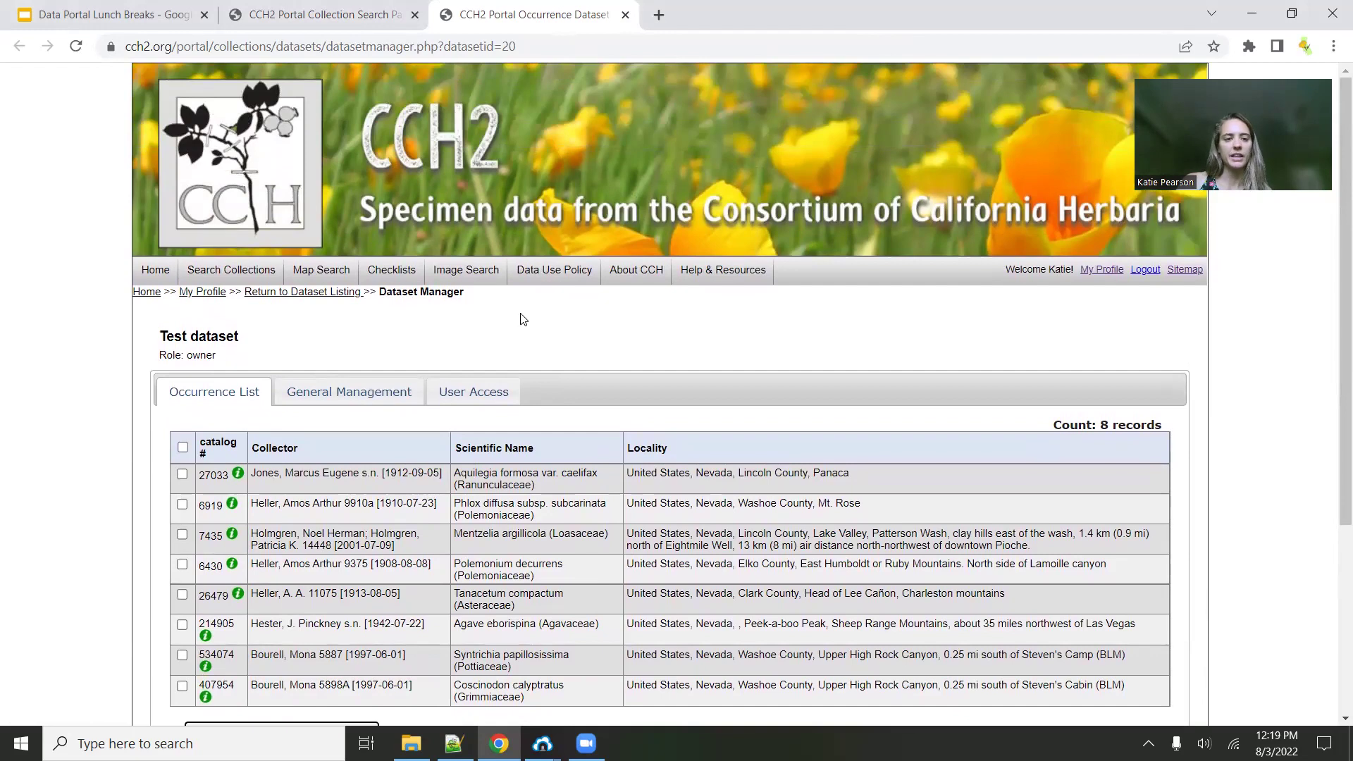
{"action": "left_click", "coordinate": [203, 292]}
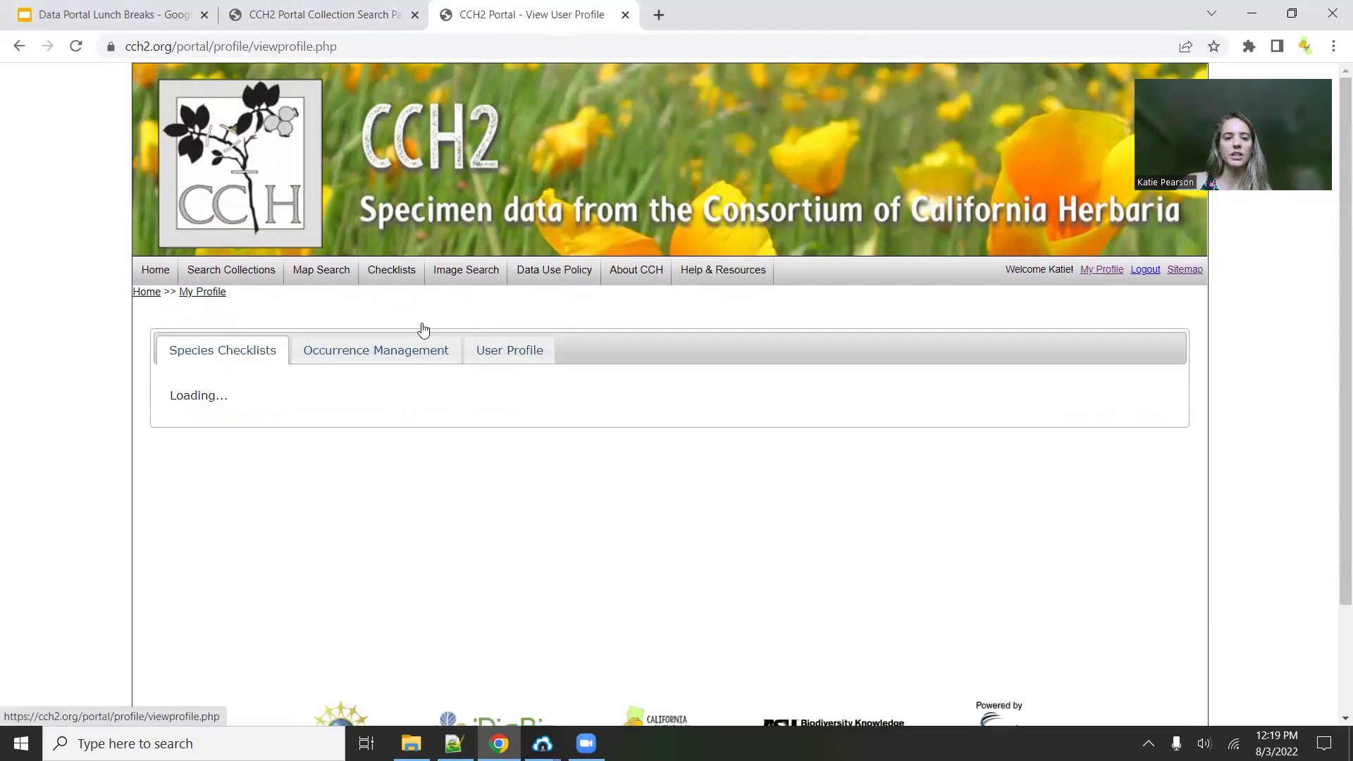
{"action": "scroll", "coordinate": [352, 351], "scroll_direction": "down", "scroll_amount": 1}
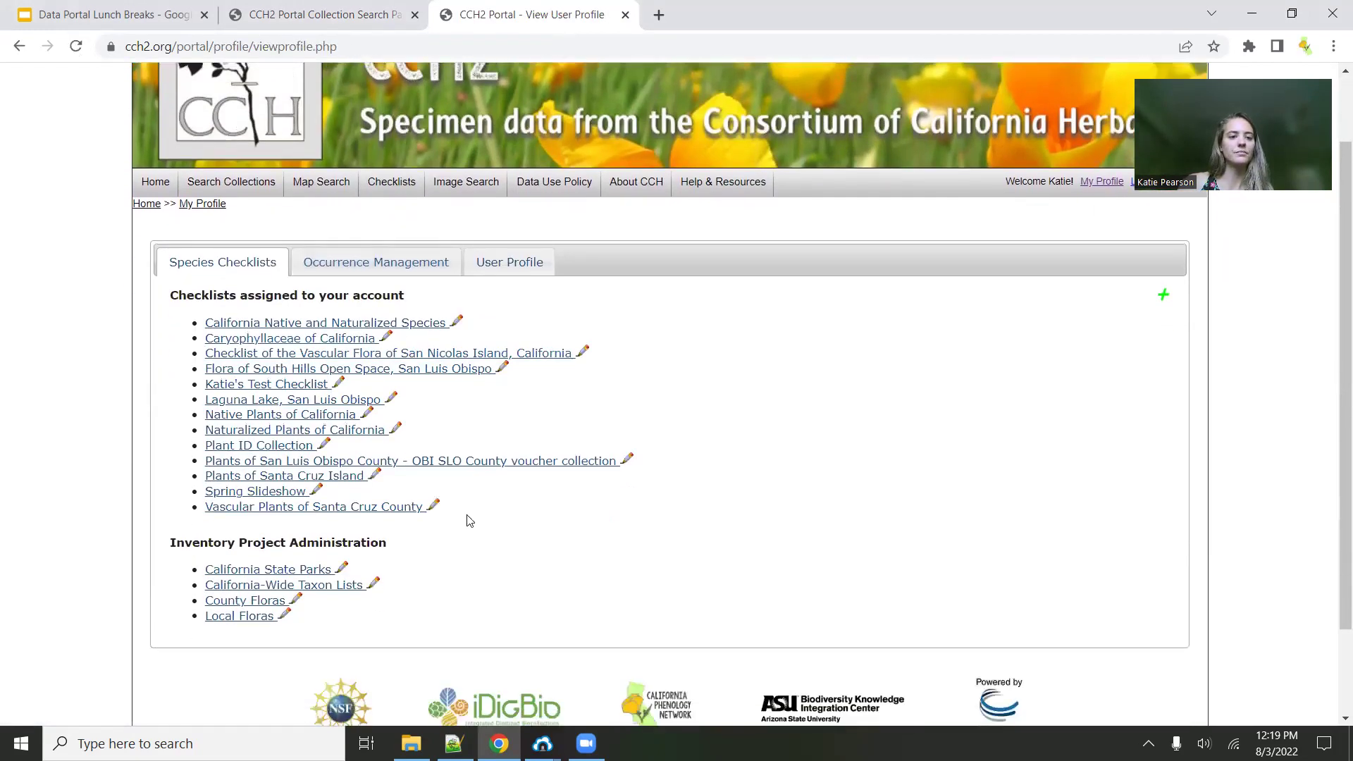
{"action": "left_click", "coordinate": [260, 385]}
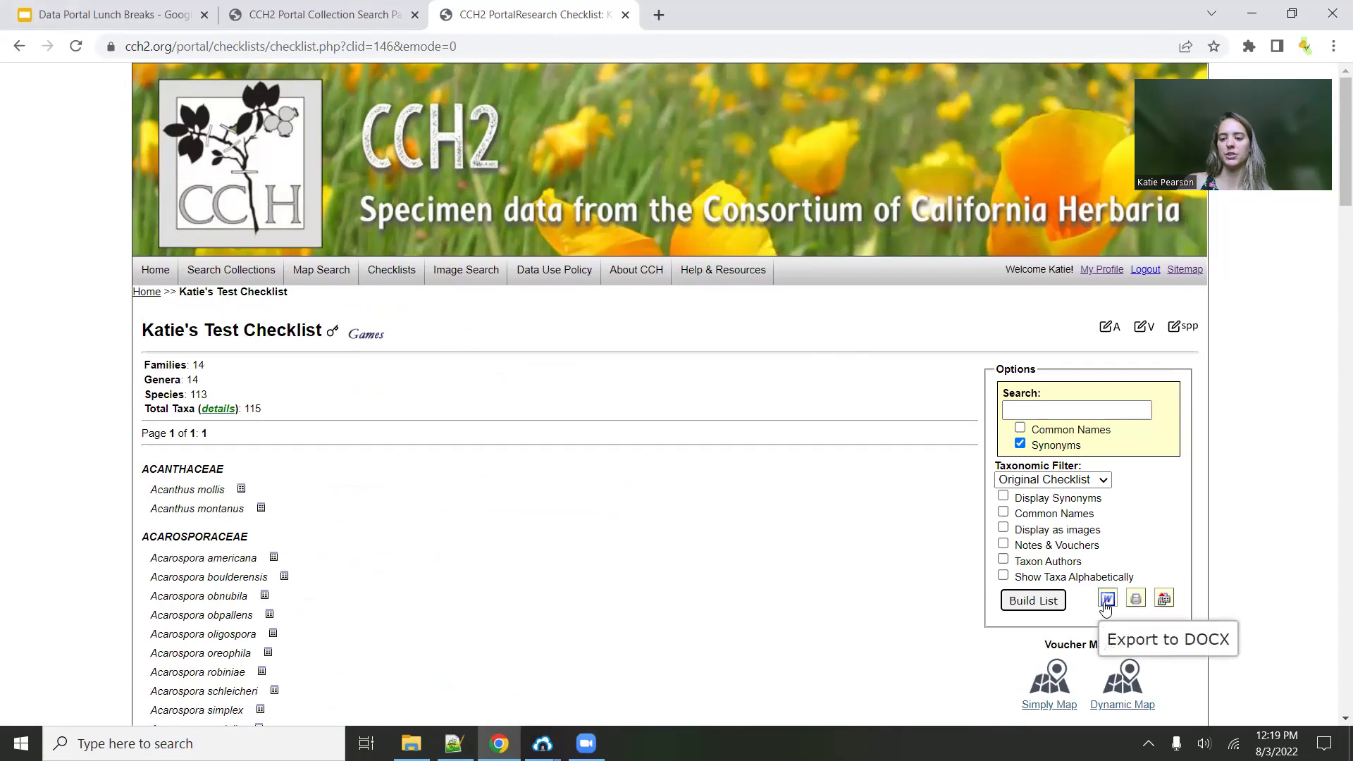
Download the test checklist as a CSV file to the Desktop and open it in Excel
{"action": "left_click", "coordinate": [1163, 599]}
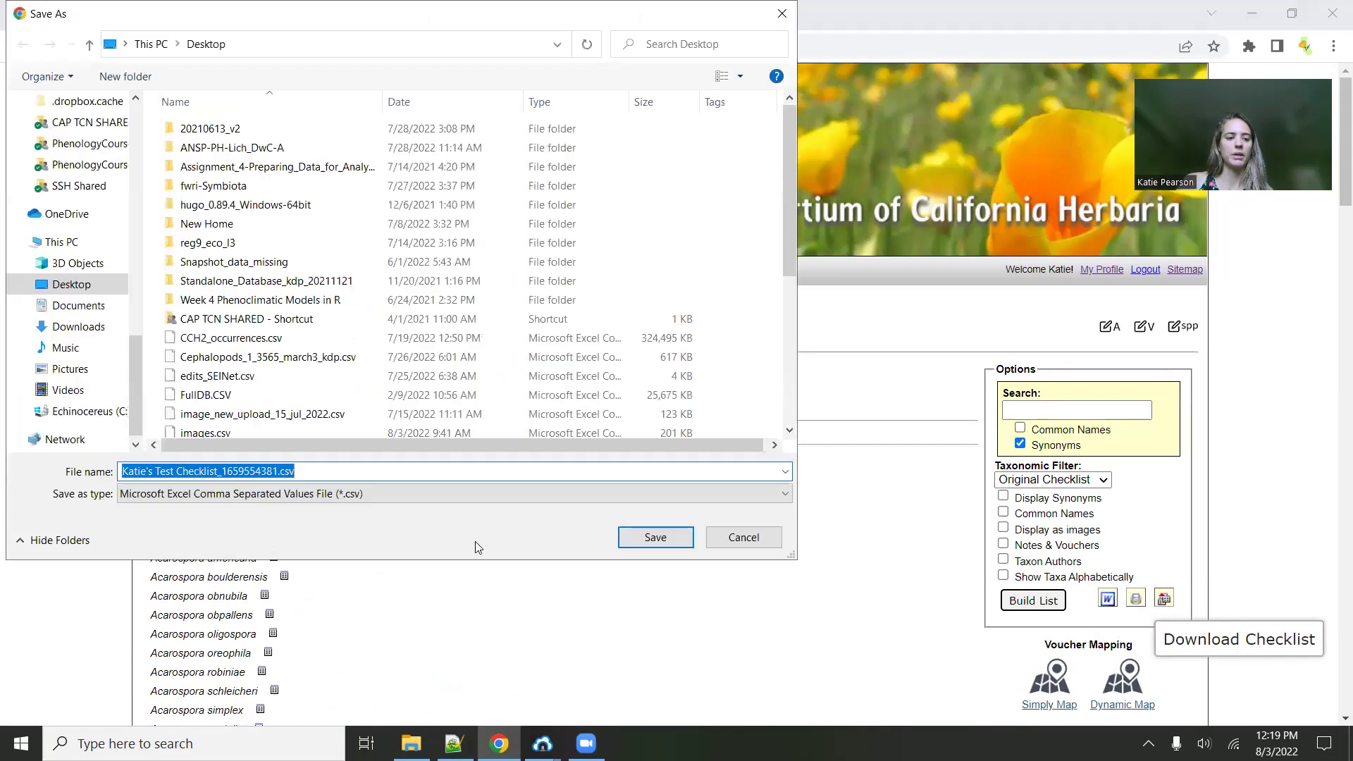
{"action": "left_click", "coordinate": [662, 537]}
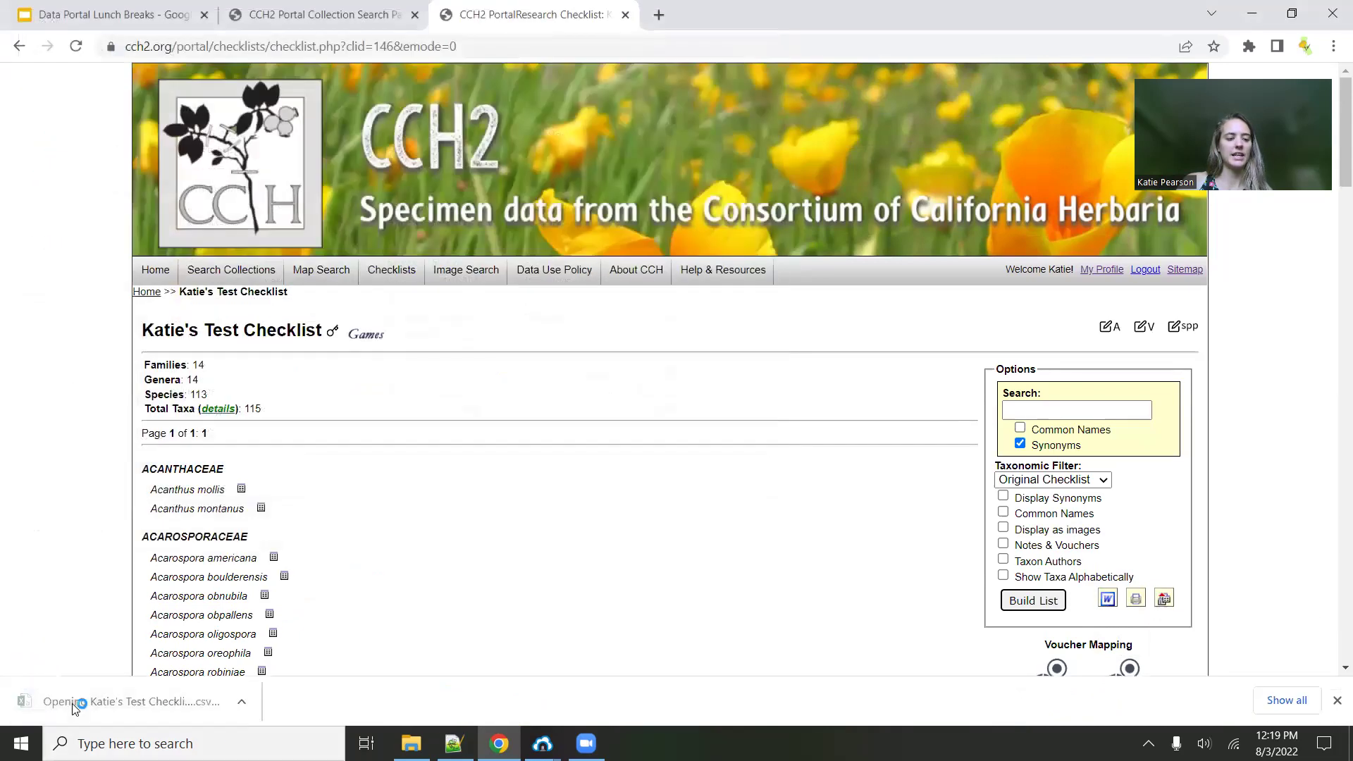
{"action": "left_click", "coordinate": [120, 705]}
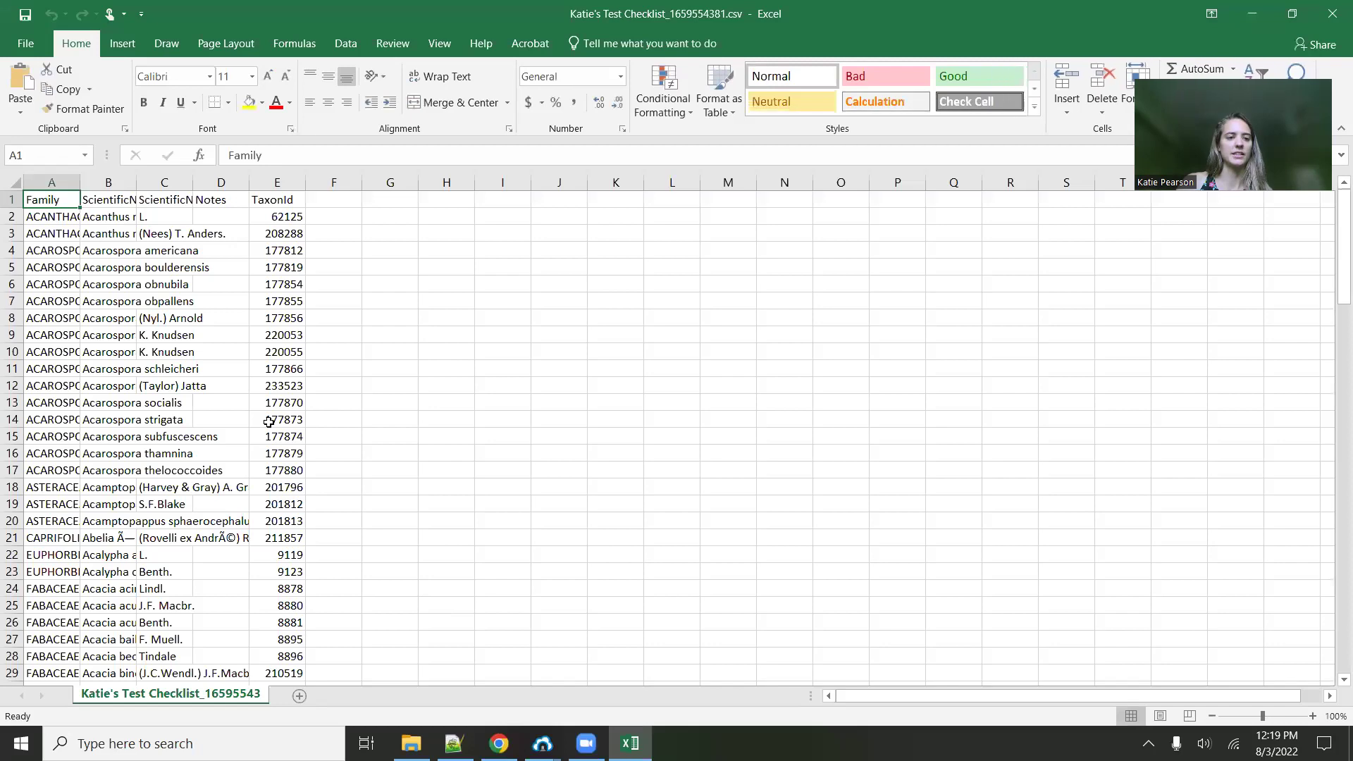
Examine the family and scientific name columns of the exported checklist, and close the spreadsheet
{"action": "left_click", "coordinate": [269, 421]}
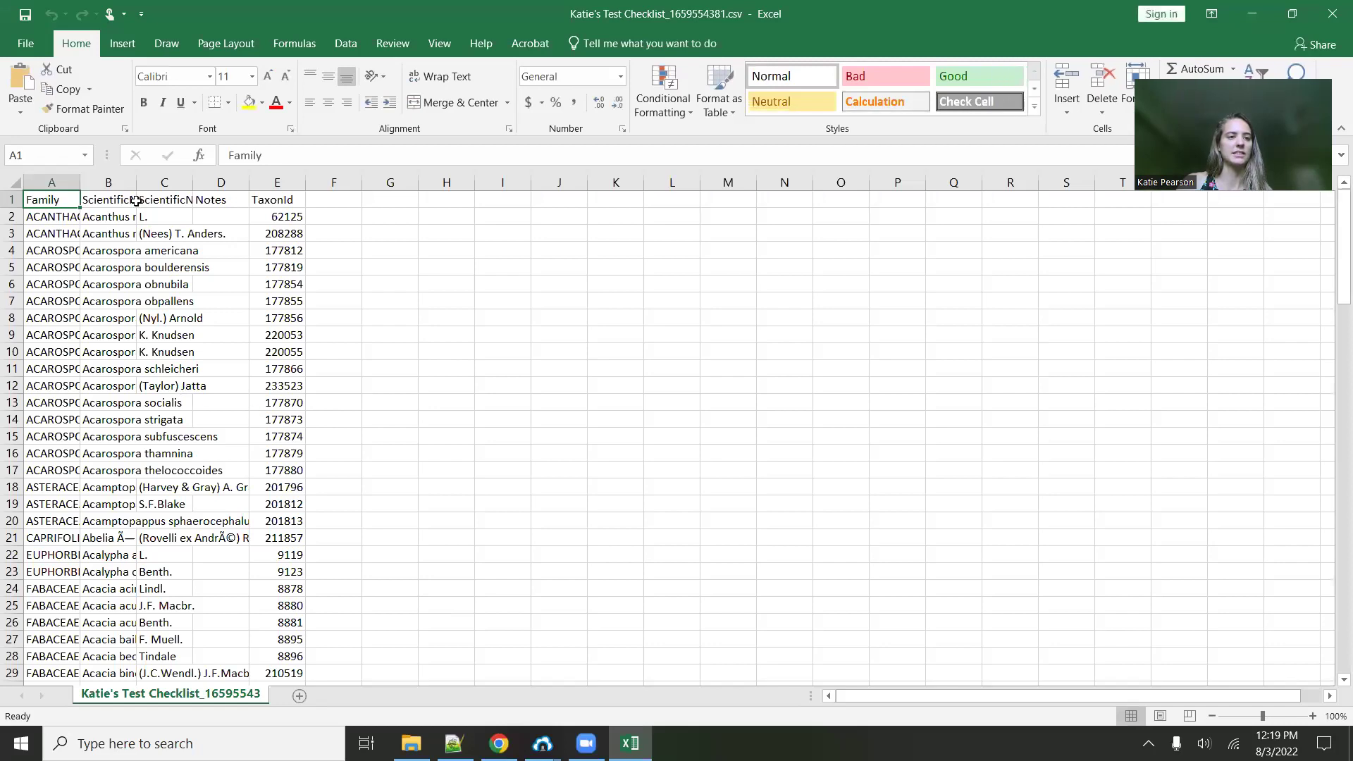
{"action": "left_click", "coordinate": [54, 182]}
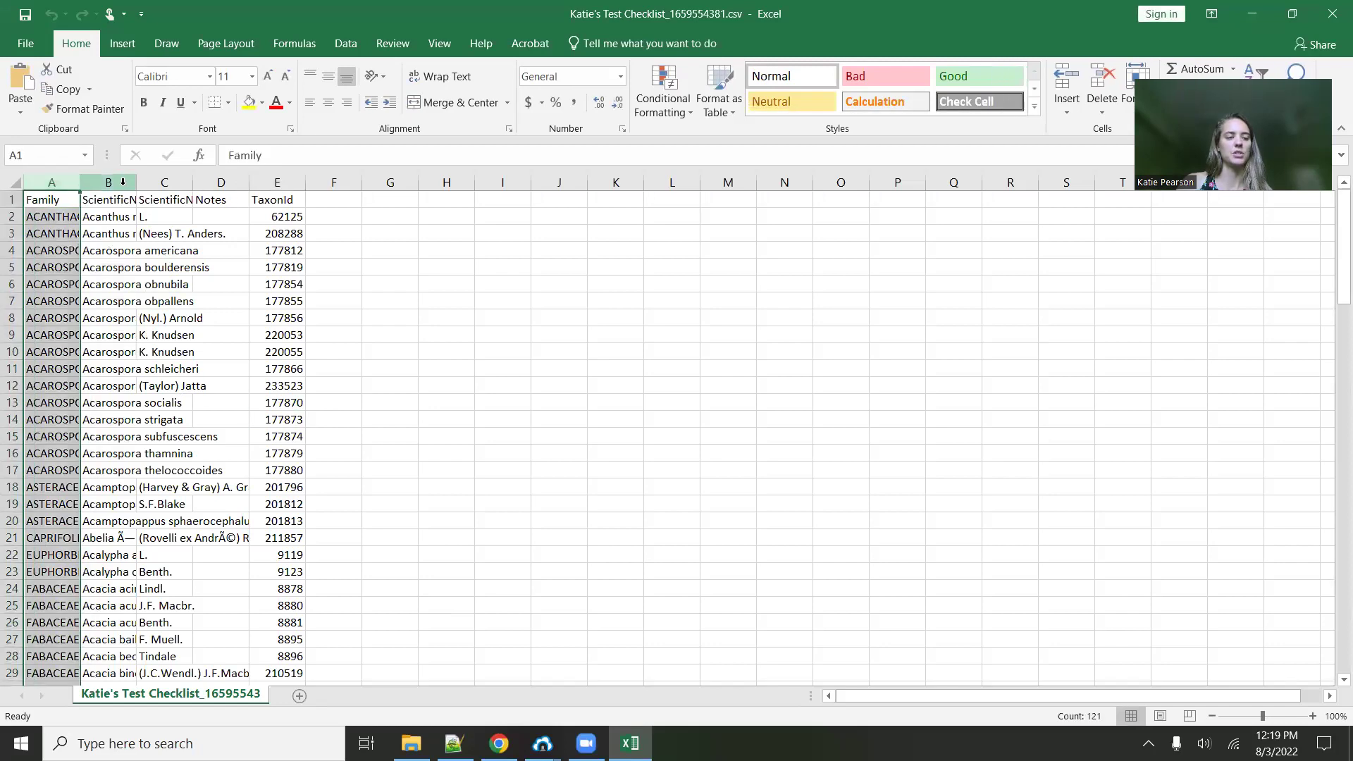
{"action": "left_click", "coordinate": [122, 181]}
{"action": "left_click", "coordinate": [1331, 14]}
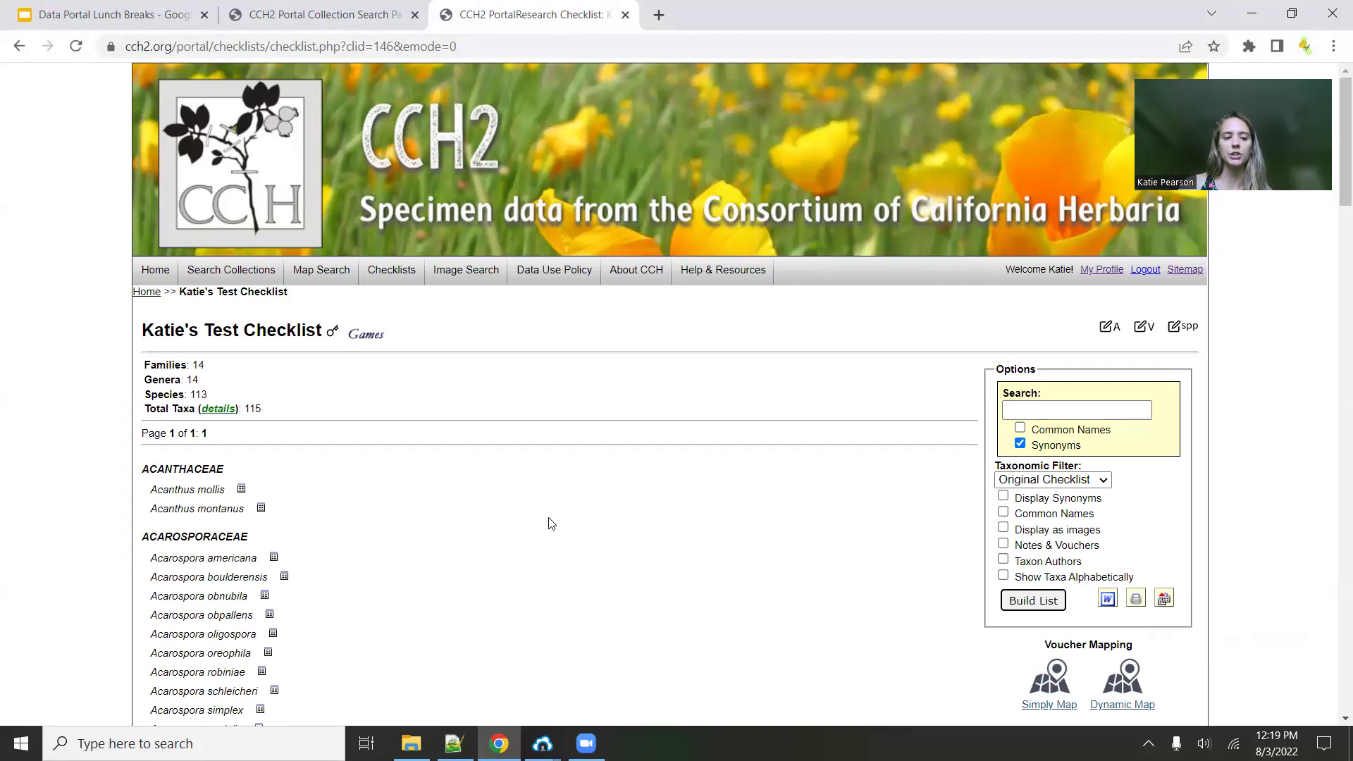
Open the test checklist's voucher administration and show its available reports
{"action": "left_click", "coordinate": [1110, 328]}
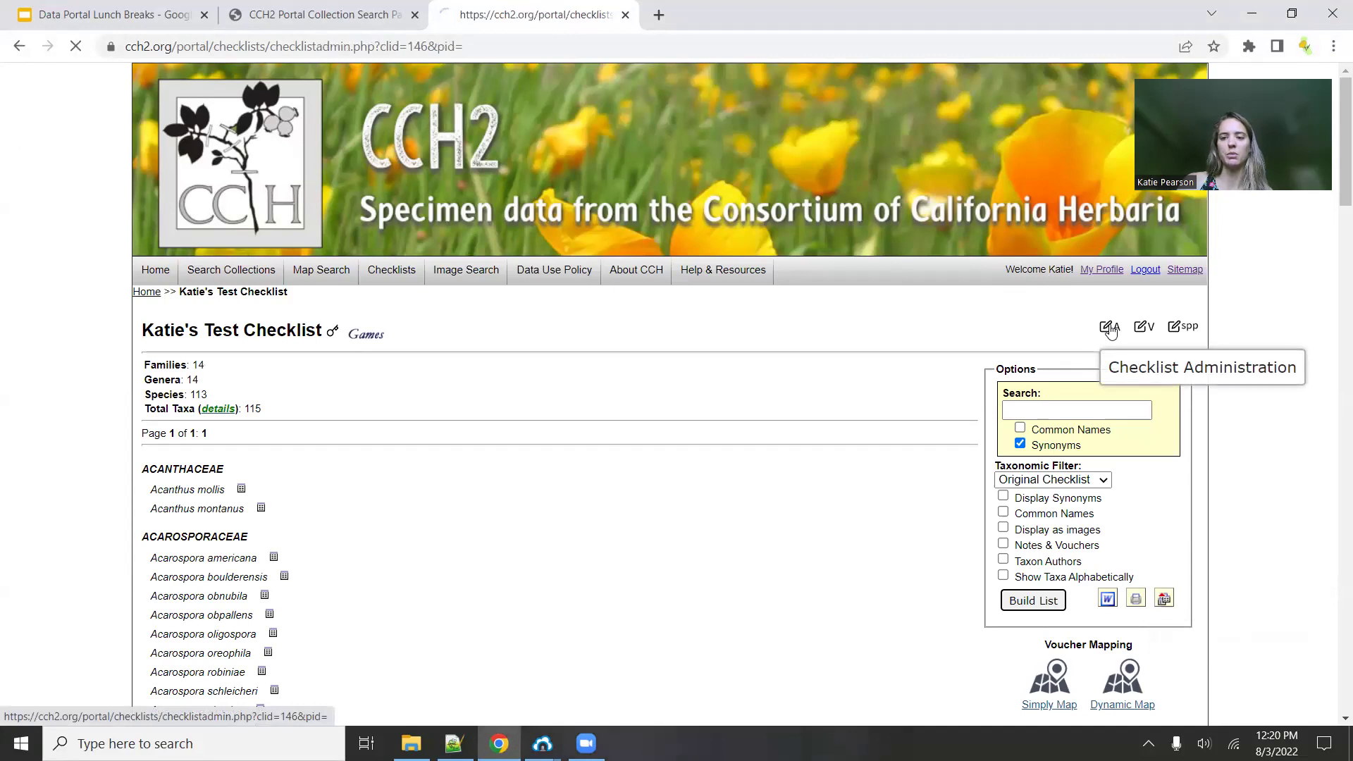
{"action": "left_click", "coordinate": [19, 45]}
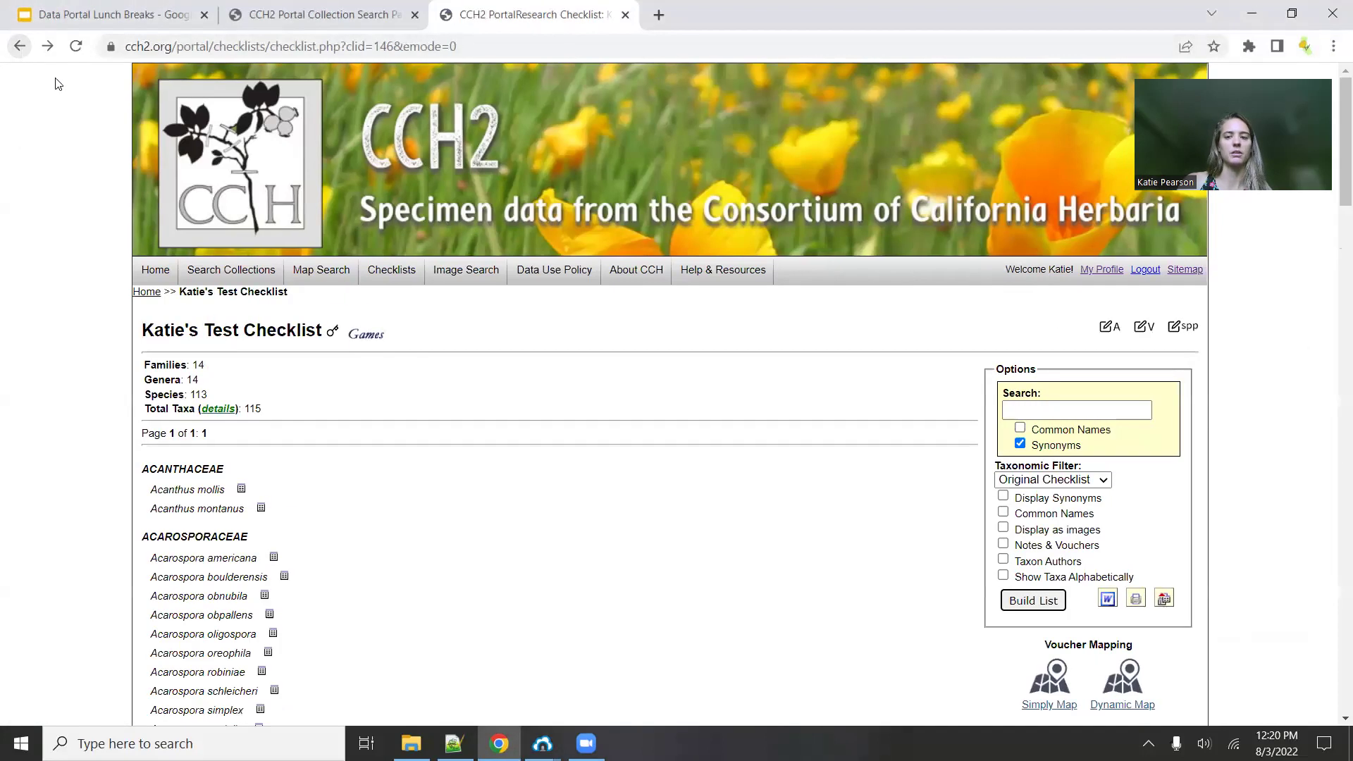
{"action": "left_click", "coordinate": [1144, 331]}
{"action": "scroll", "coordinate": [1101, 308], "scroll_direction": "down", "scroll_amount": 1}
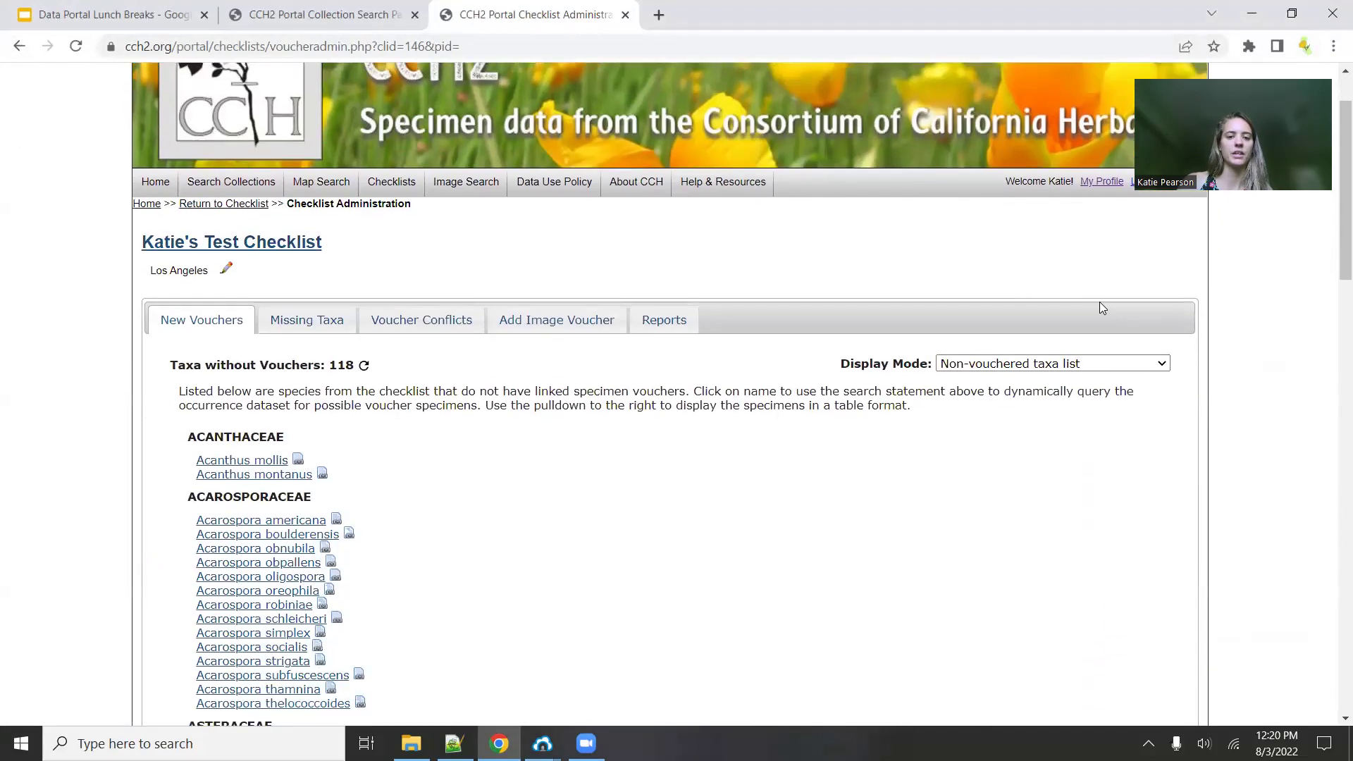
{"action": "left_click", "coordinate": [664, 321]}
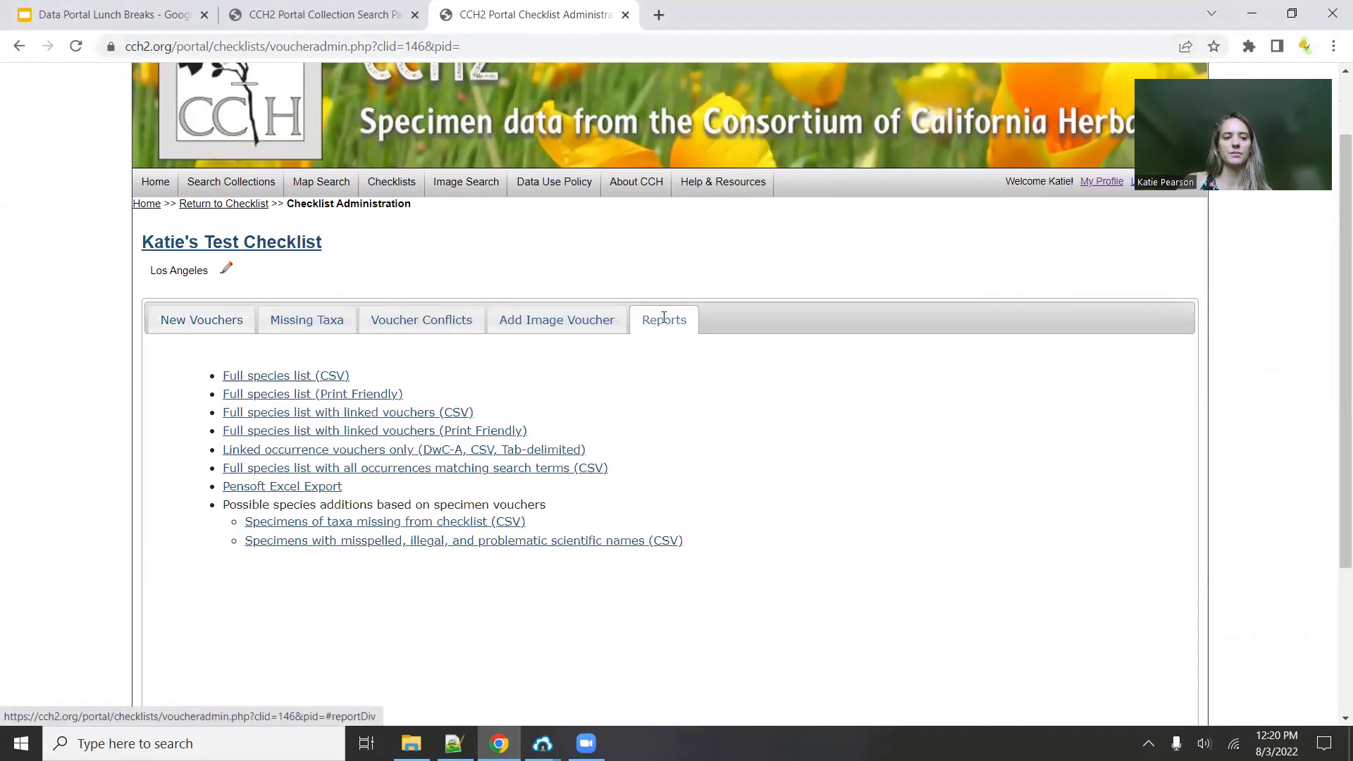
Review the species list, voucher and missing taxa report options, and return to the portal's home page
{"action": "scroll", "coordinate": [632, 374], "scroll_direction": "down", "scroll_amount": 3}
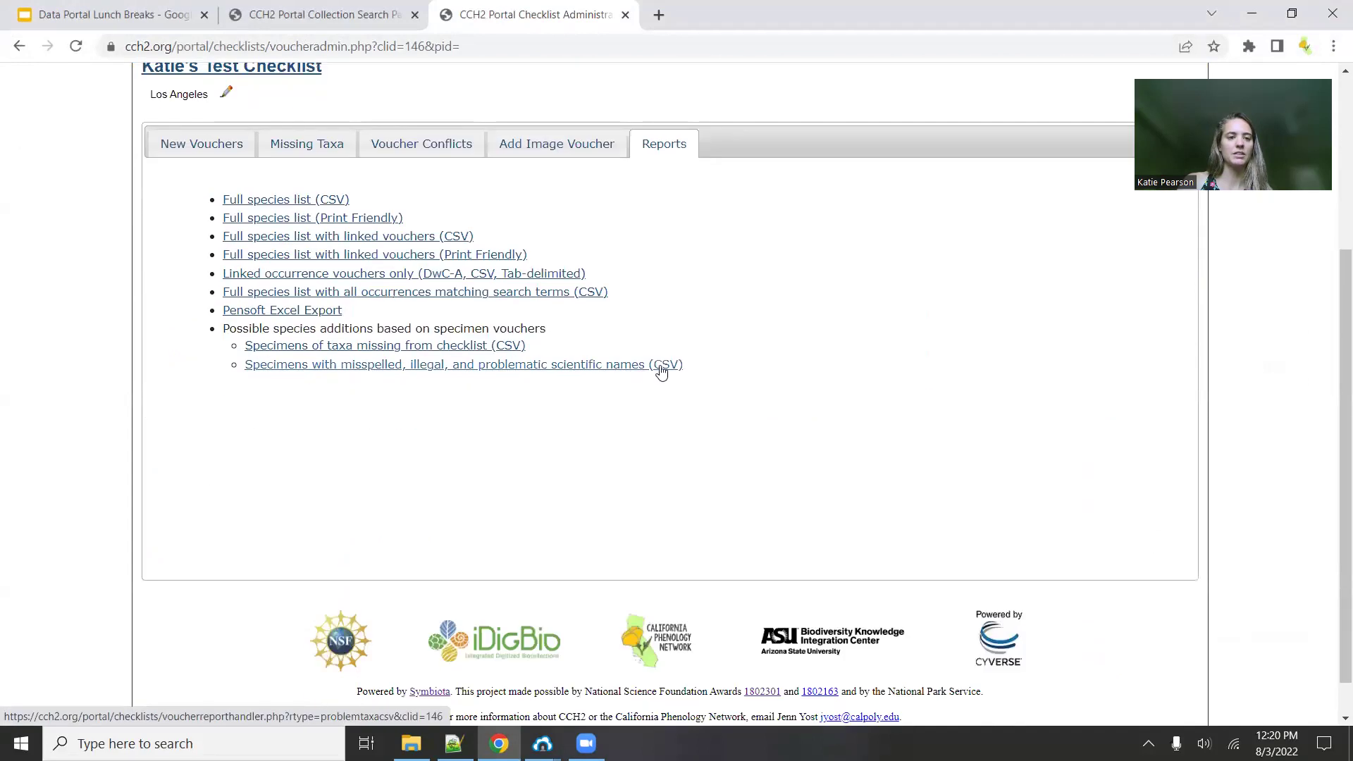
{"action": "scroll", "coordinate": [659, 370], "scroll_direction": "up", "scroll_amount": 1}
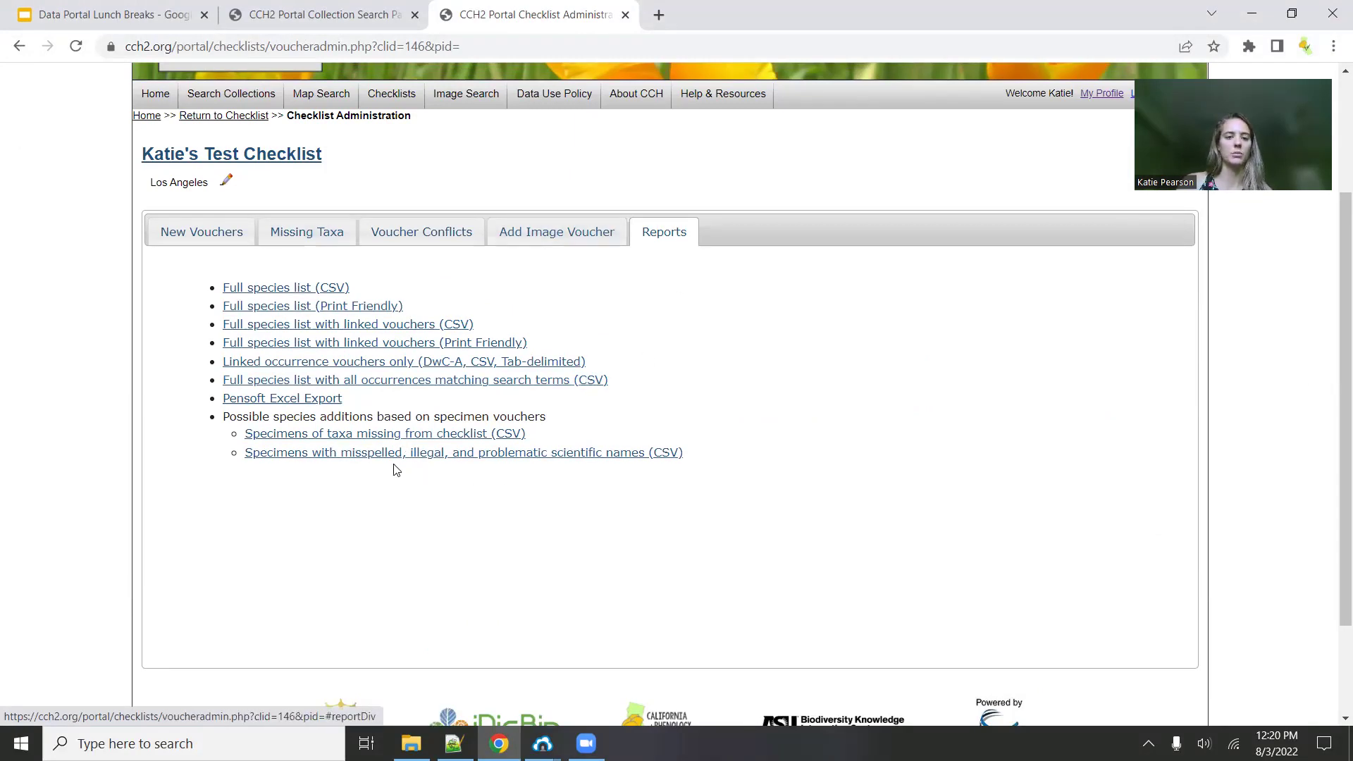
{"action": "scroll", "coordinate": [858, 479], "scroll_direction": "up", "scroll_amount": 3}
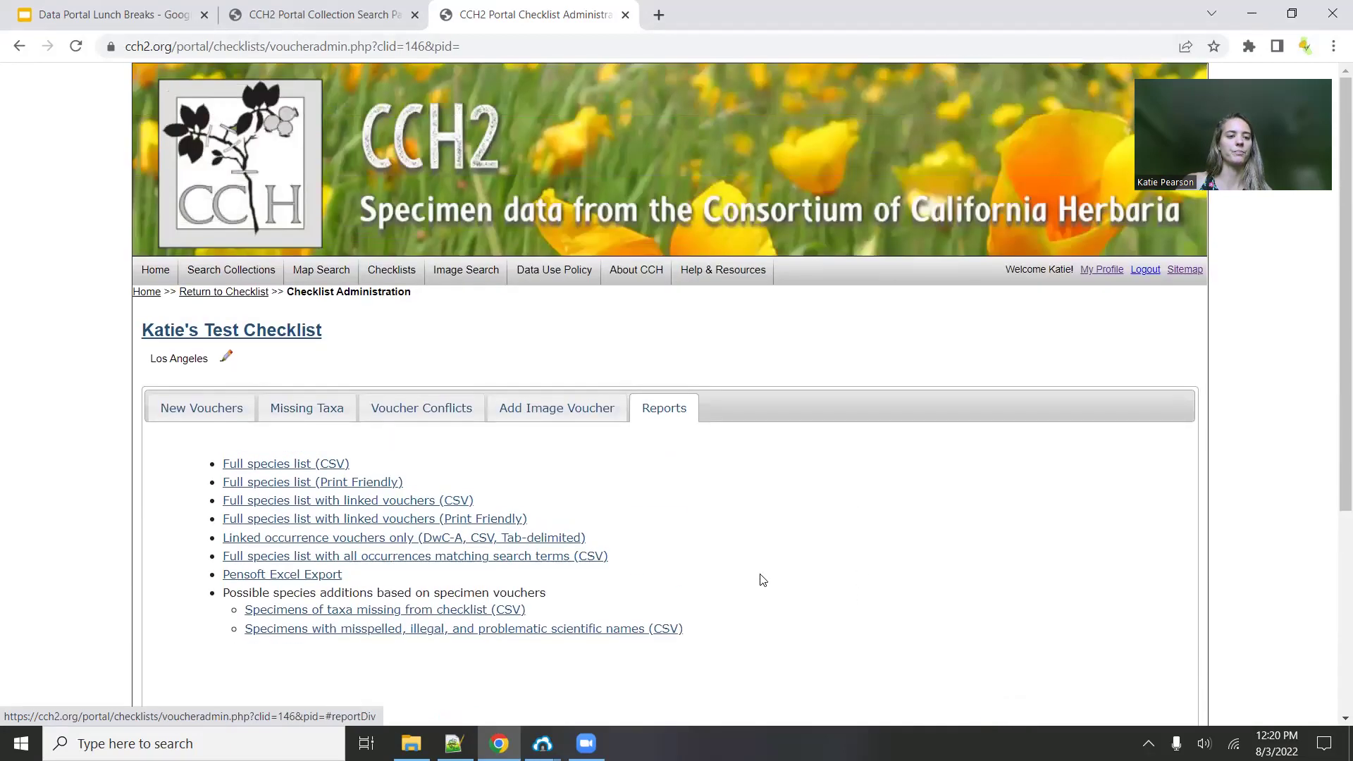
{"action": "left_click", "coordinate": [151, 298]}
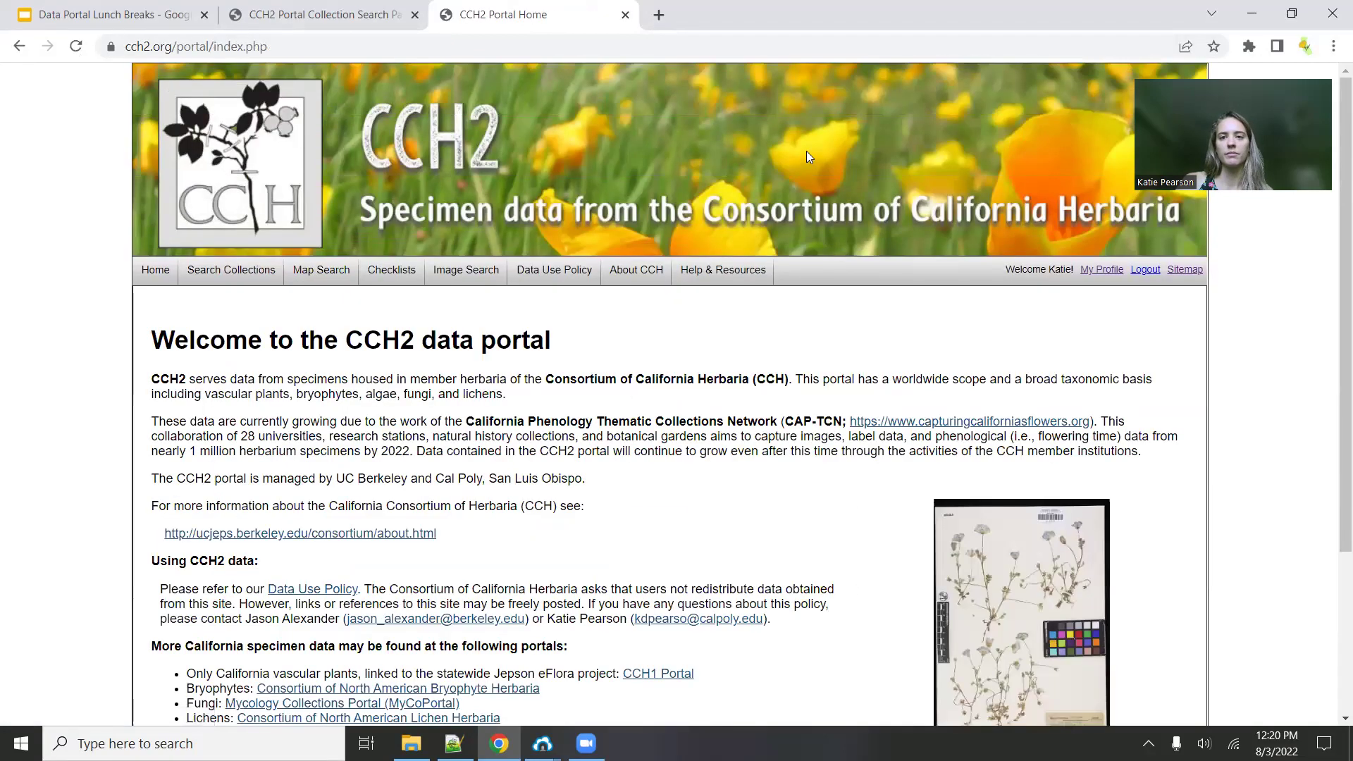